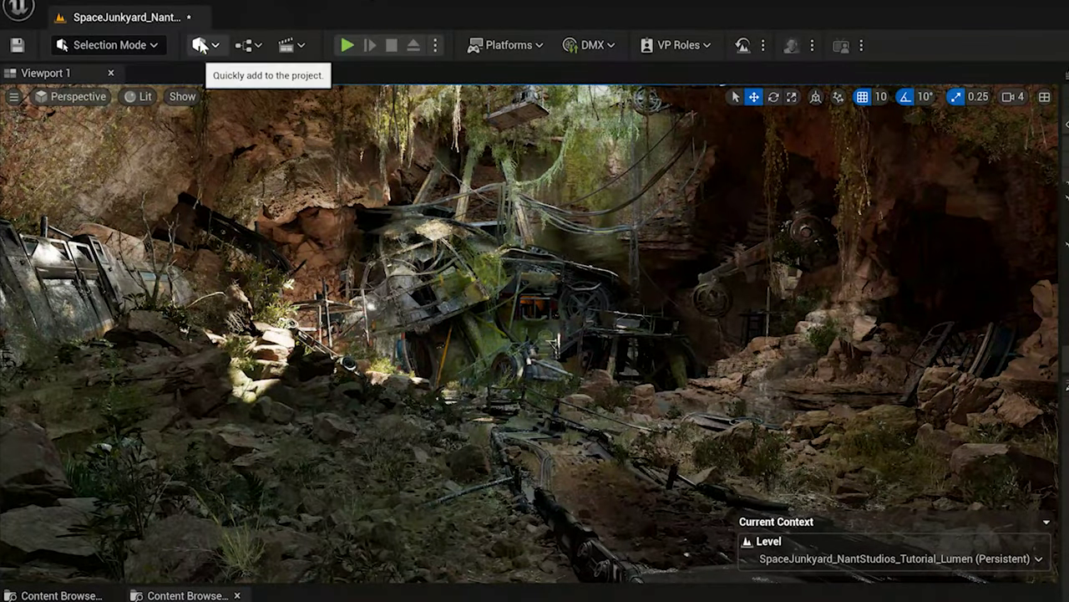
Add an Exponential Height Fog actor from the visual effects to the cave level.
click(201, 45)
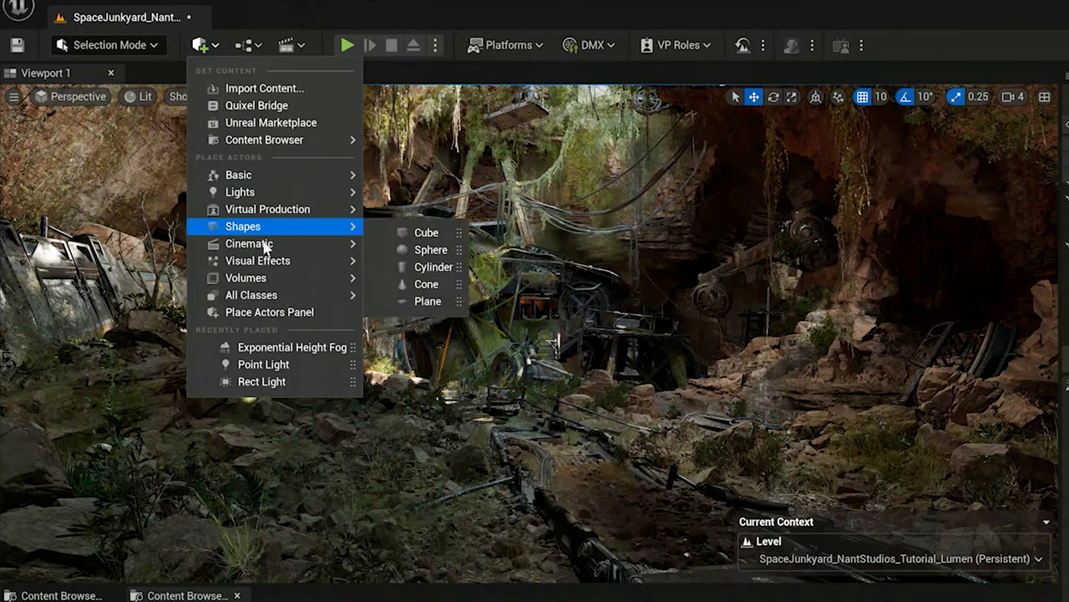
mouse_move(259, 264)
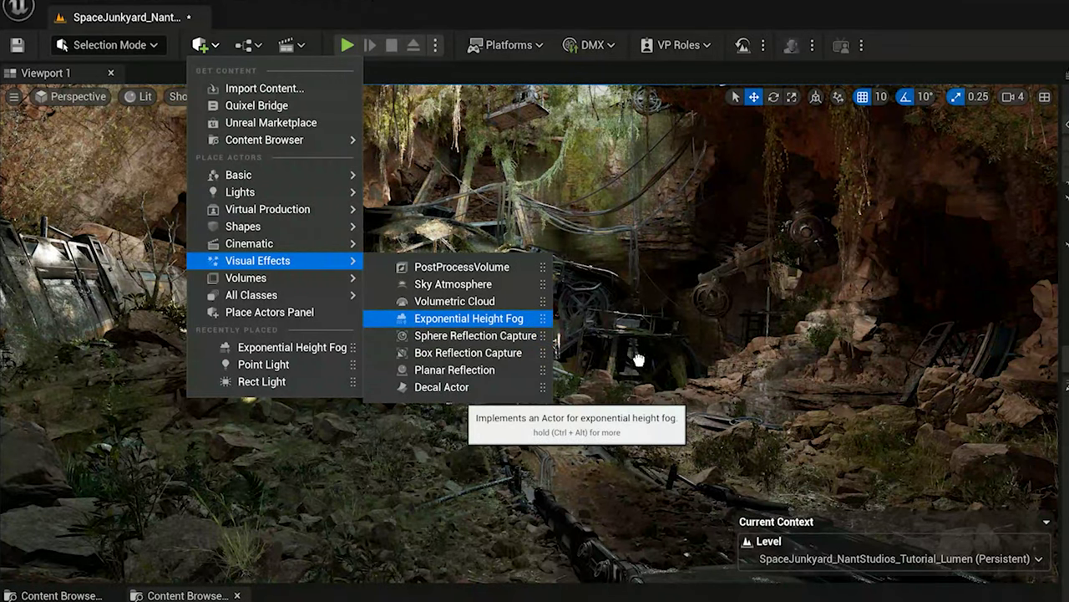
drag(639, 360, 572, 481)
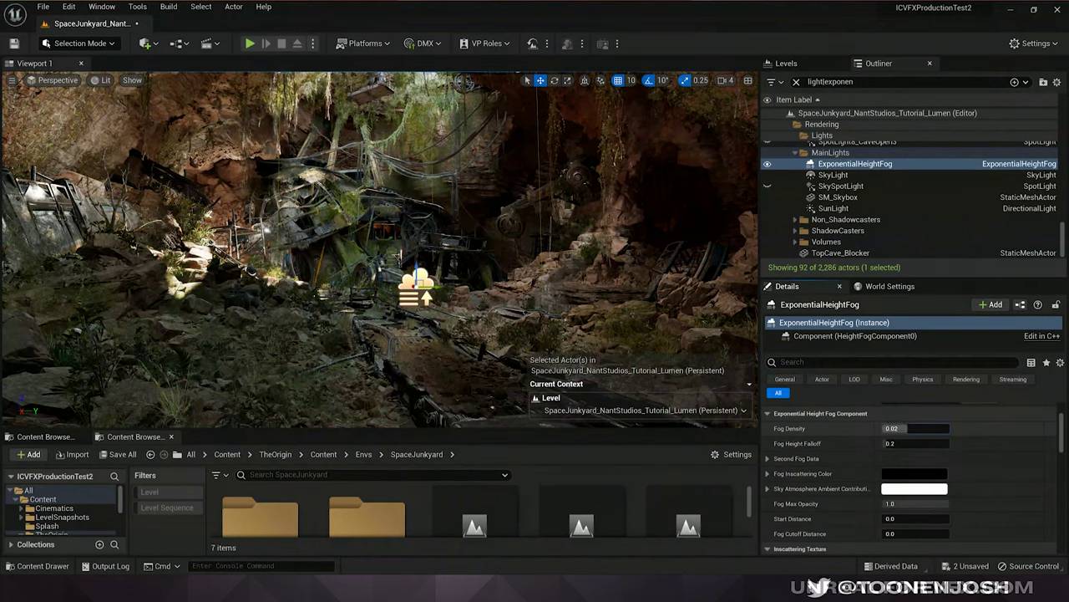
Set the height fog's Fog Density to 1 and its Fog Inscattering Color to pure white.
text(1)
key(Return)
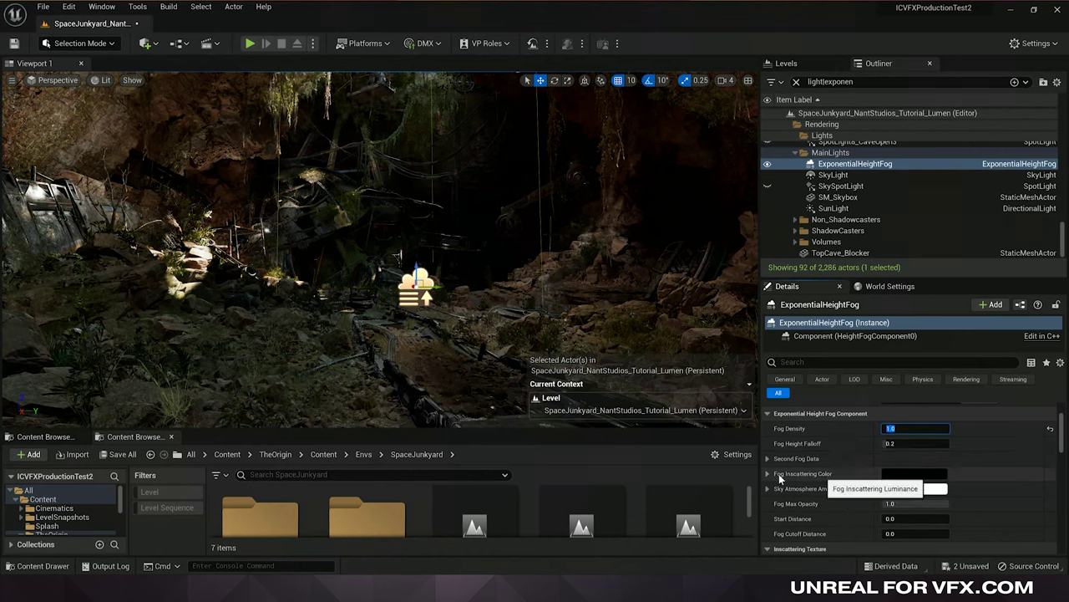
click(894, 475)
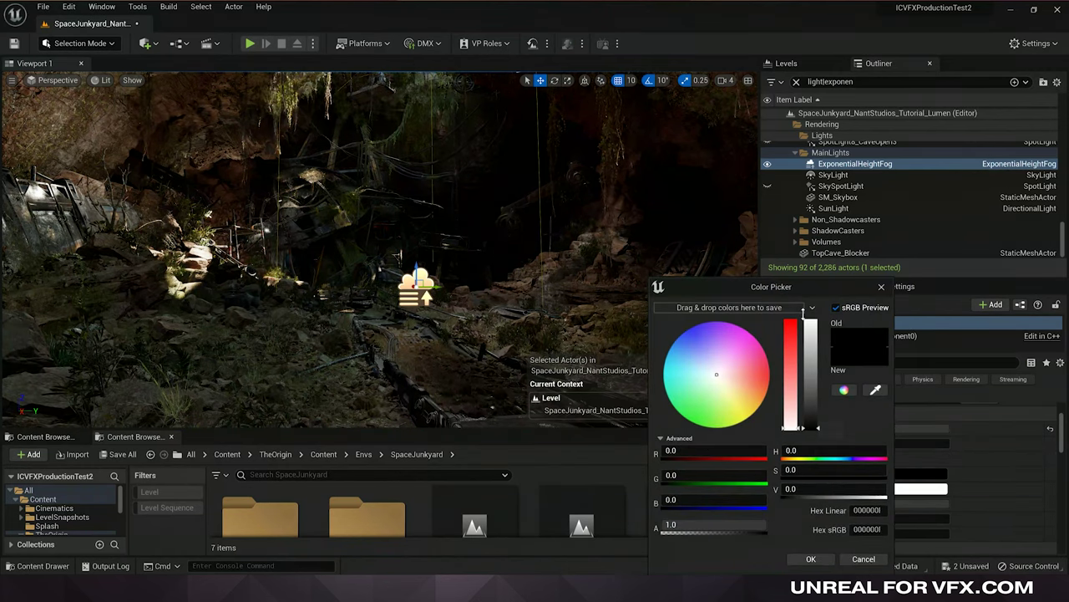
drag(803, 297, 828, 287)
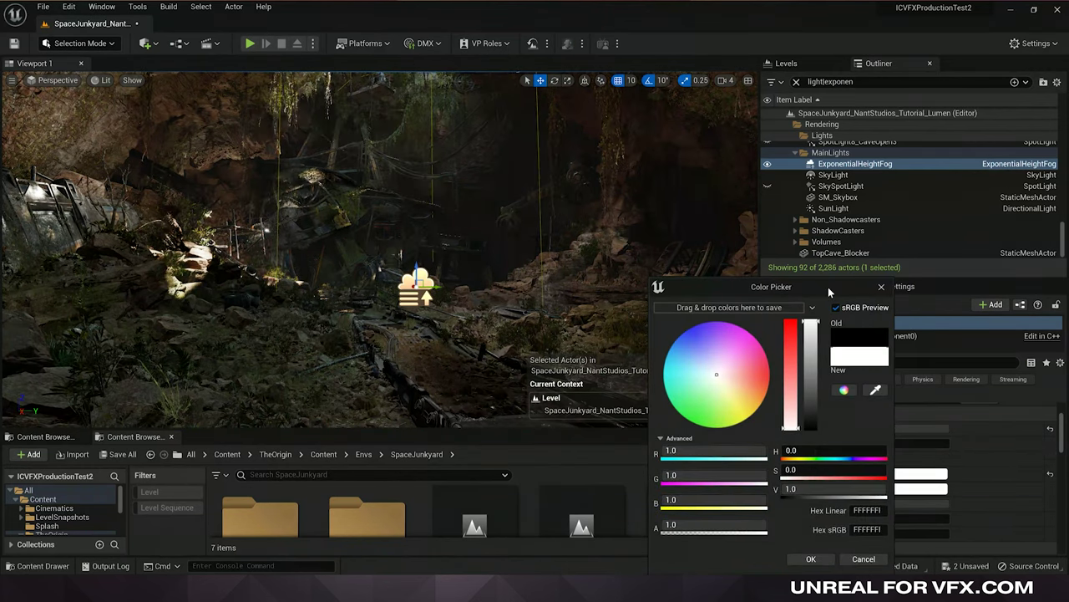
click(807, 558)
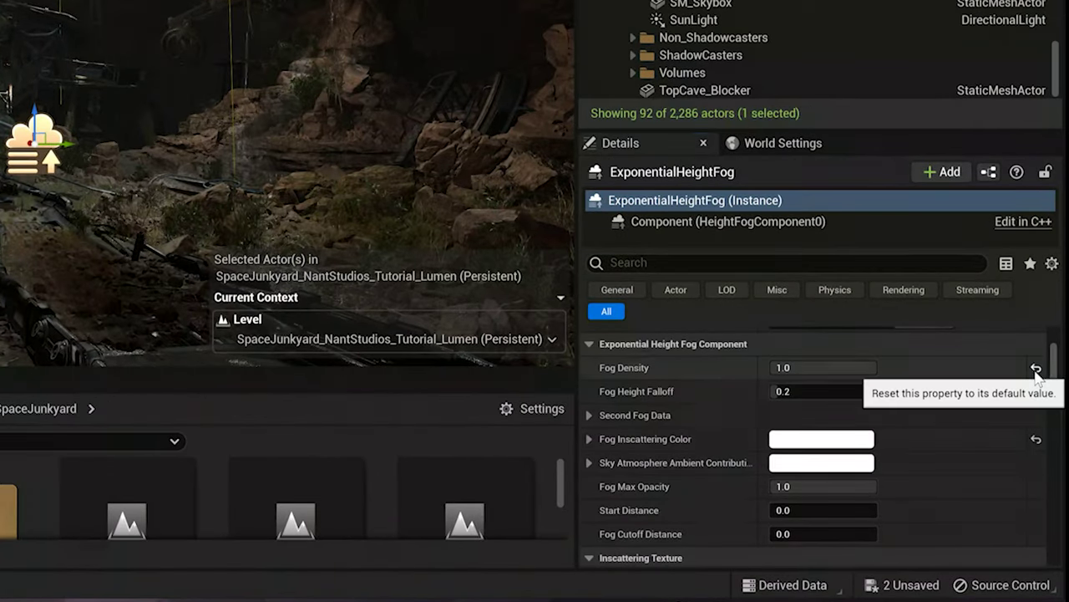
Reset the height fog's Fog Density to its default and enable Volumetric Fog.
click(1036, 369)
scroll(692, 424, down, 1)
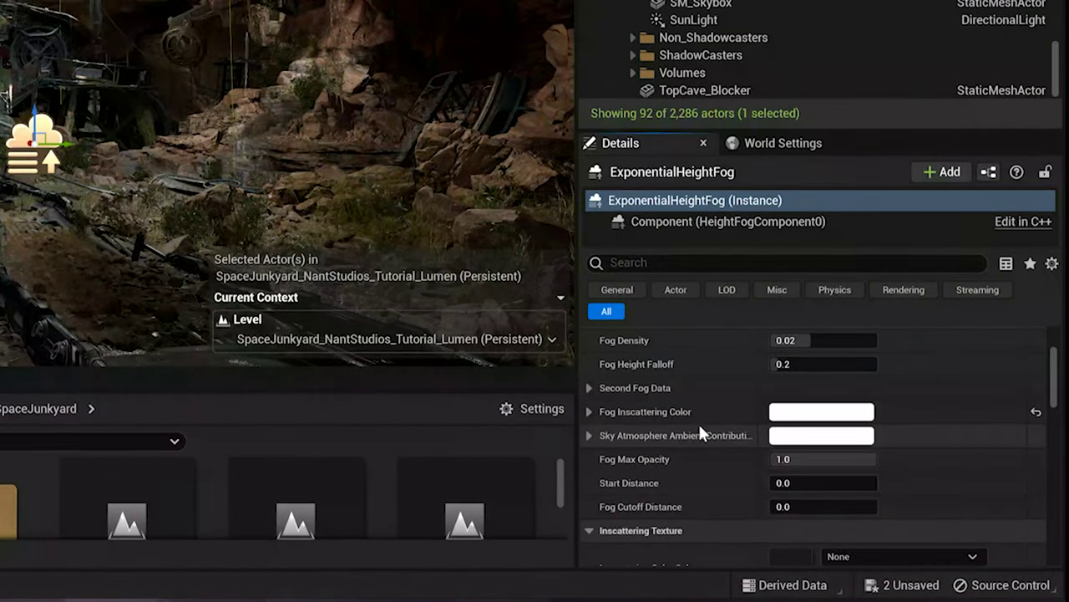
scroll(700, 427, down, 10)
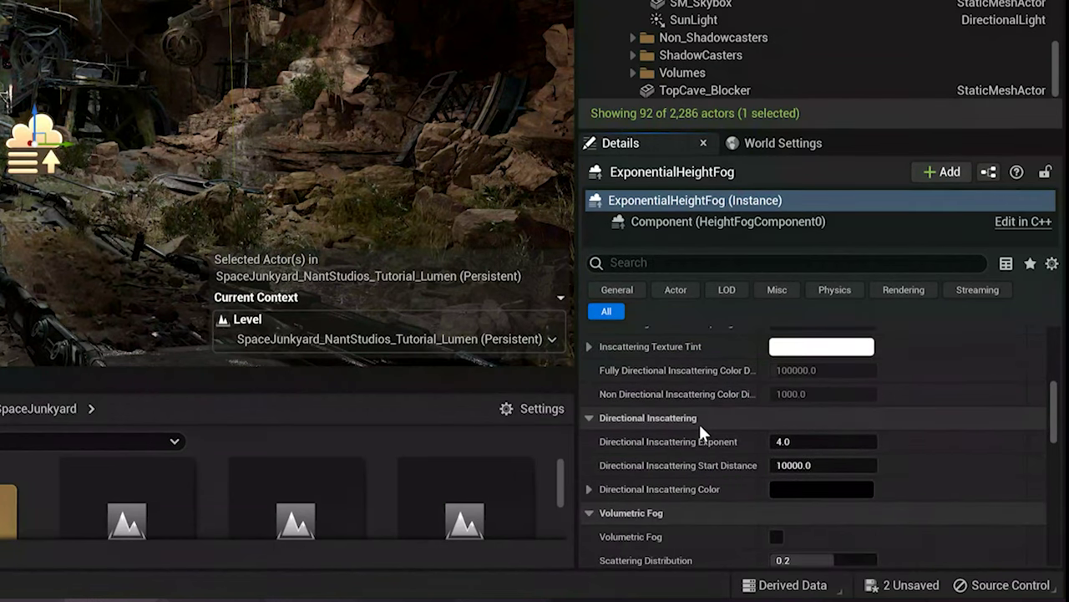
scroll(698, 422, down, 5)
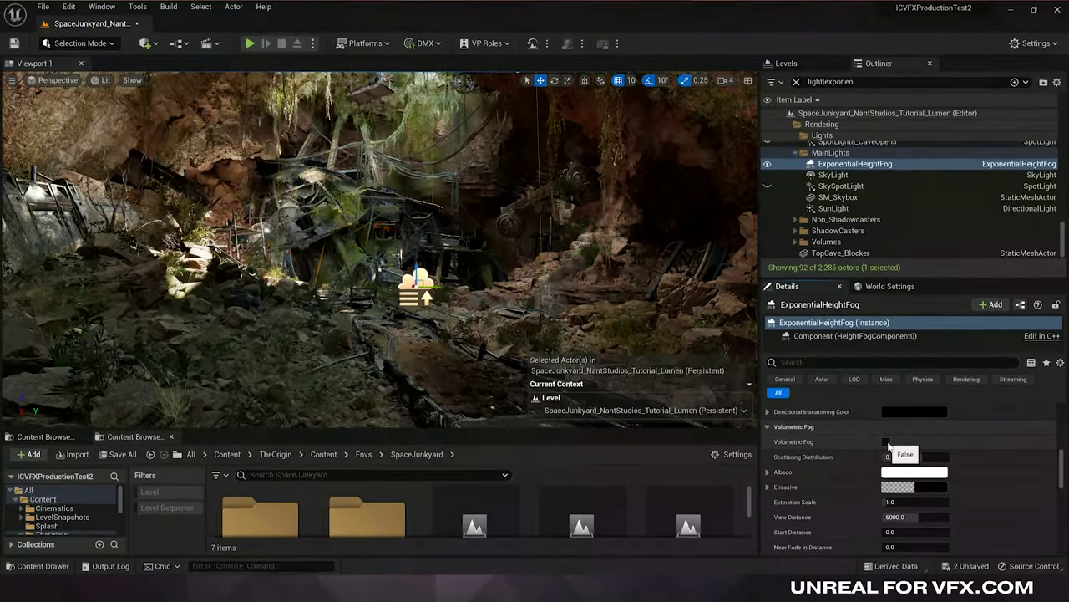
click(887, 442)
scroll(884, 497, down, 1)
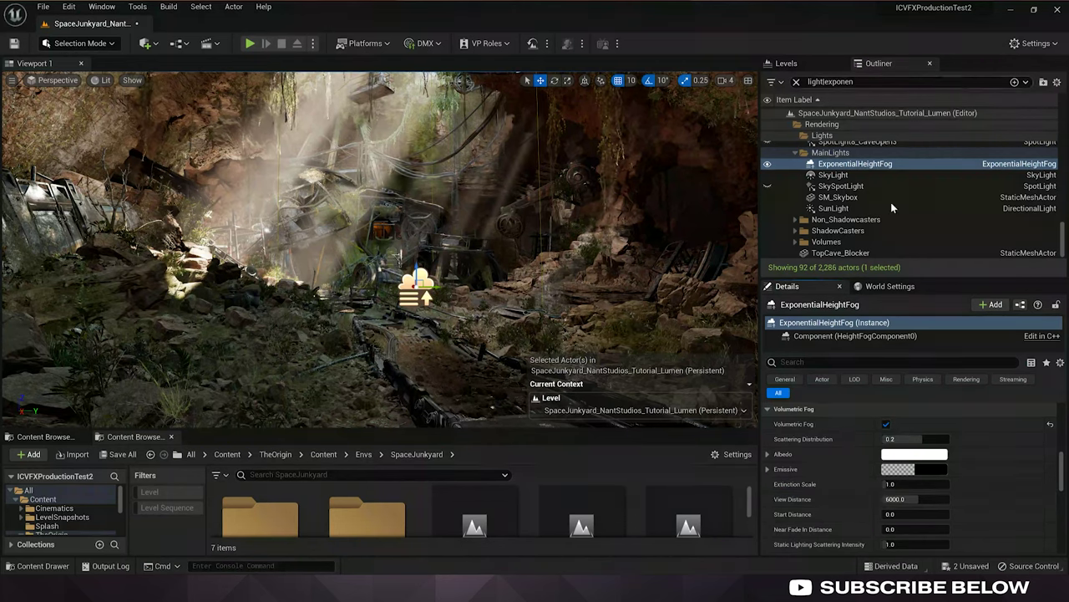
Toggle the SunLight's visibility off and on to compare its effect on the volumetric fog.
click(768, 208)
click(769, 208)
click(768, 208)
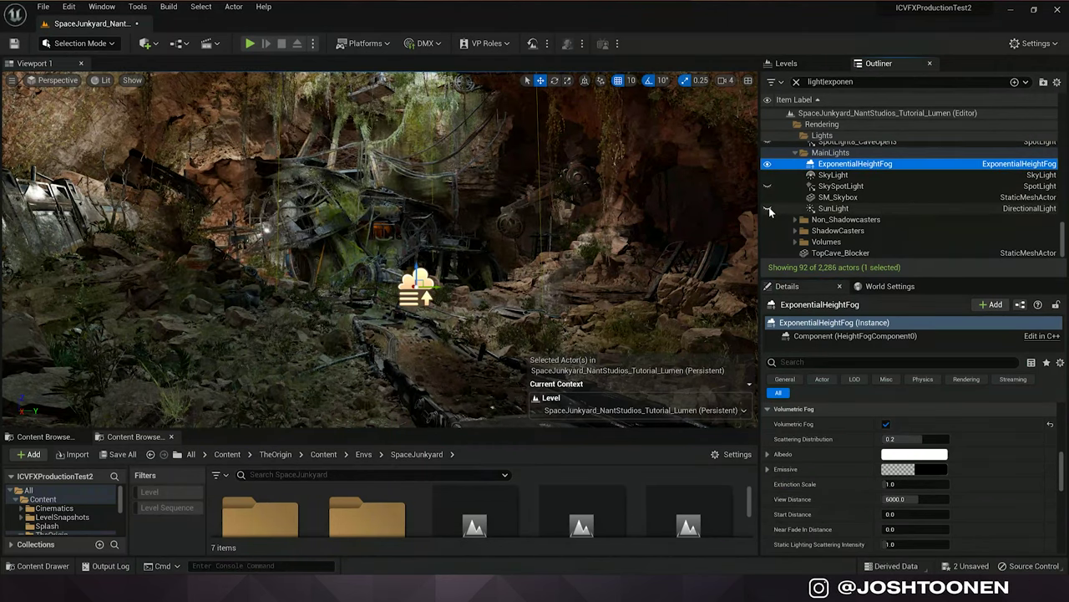
click(768, 208)
click(769, 208)
click(769, 208)
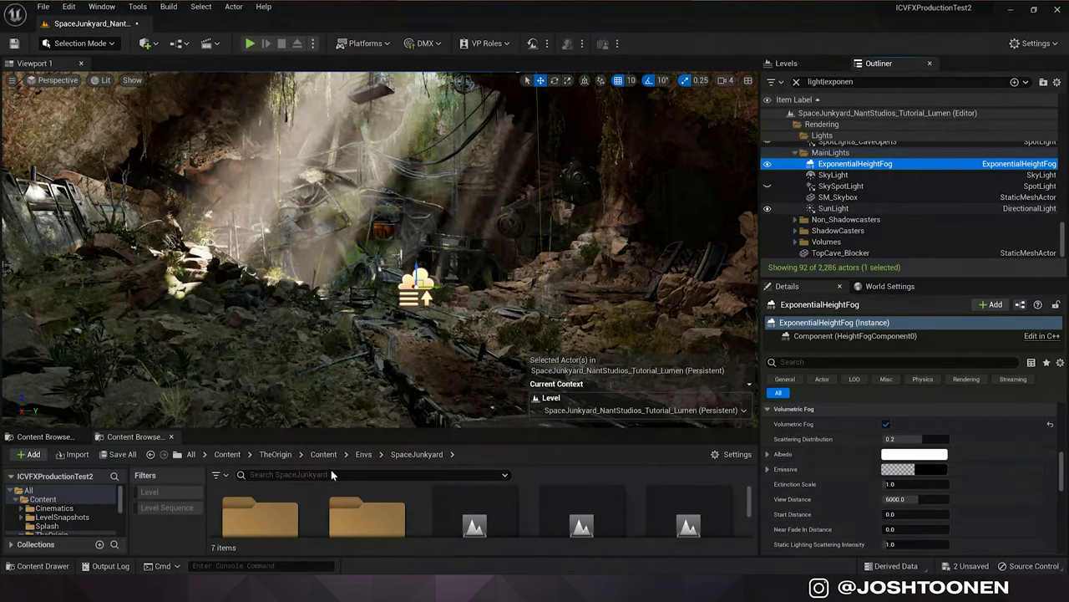
Filter the SunLight's properties by "volum" and examine its volumetric scattering and shadow settings.
click(836, 208)
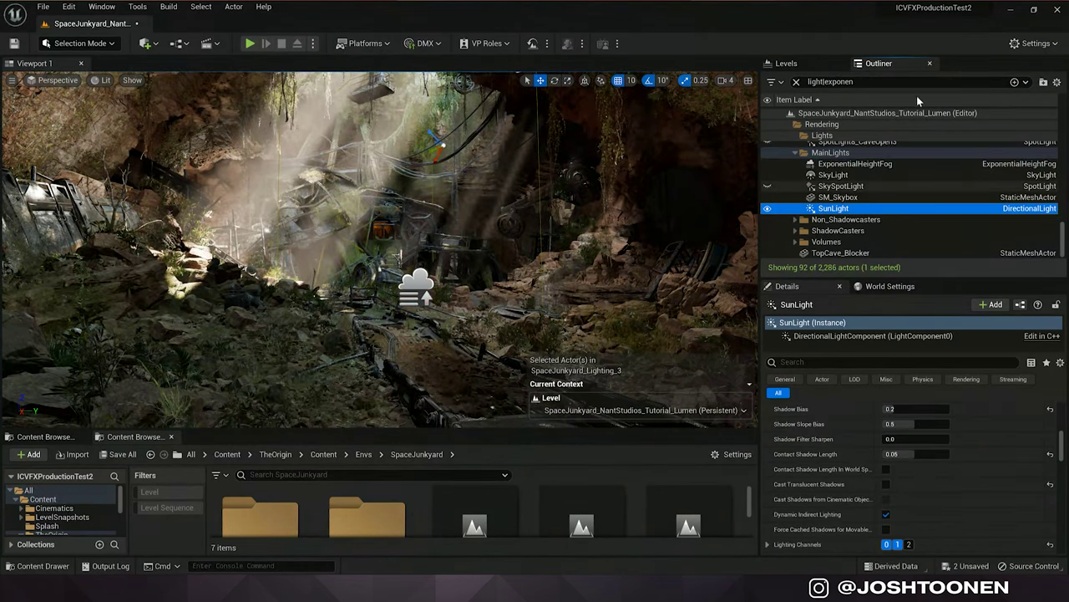
click(919, 361)
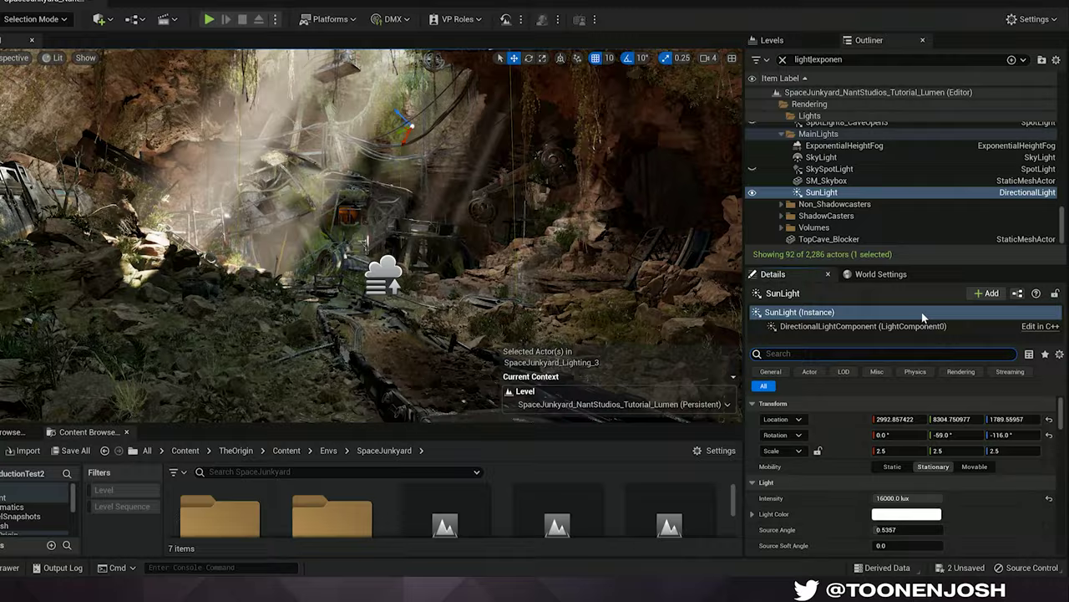
text(volum)
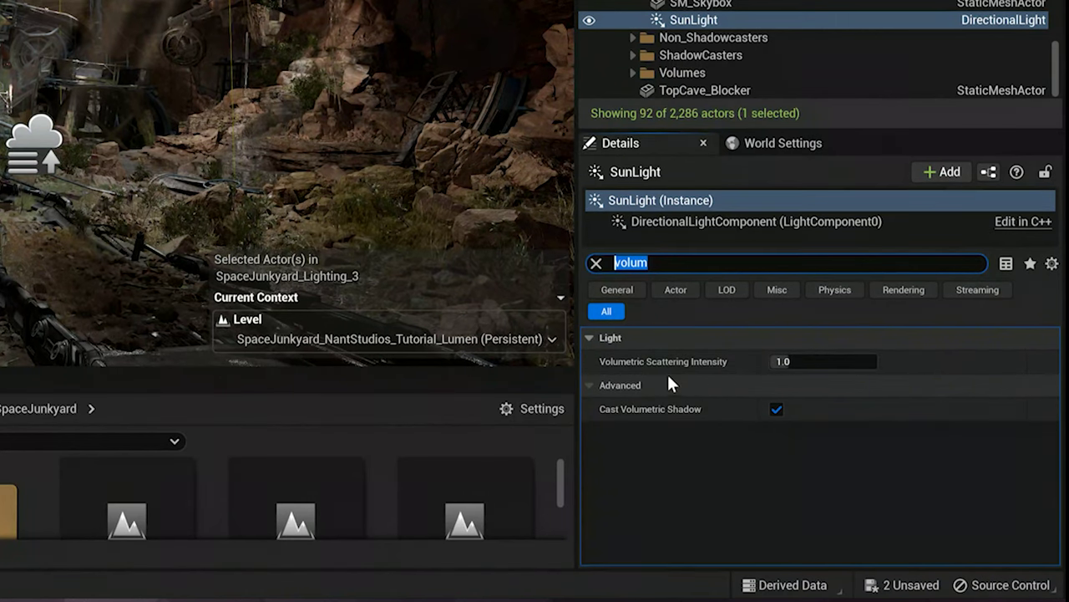
mouse_move(647, 361)
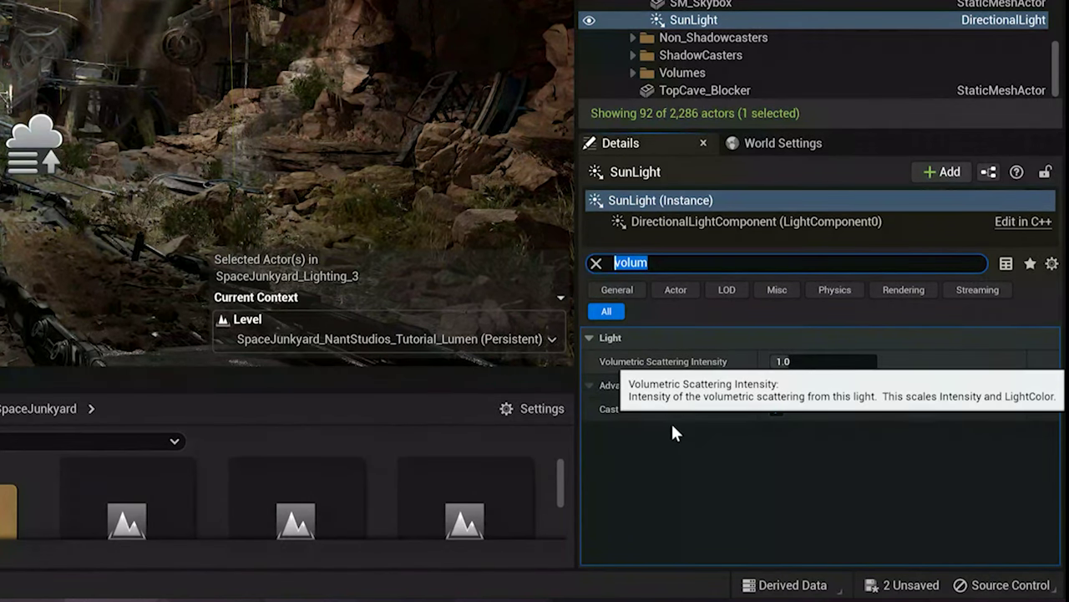
mouse_move(666, 414)
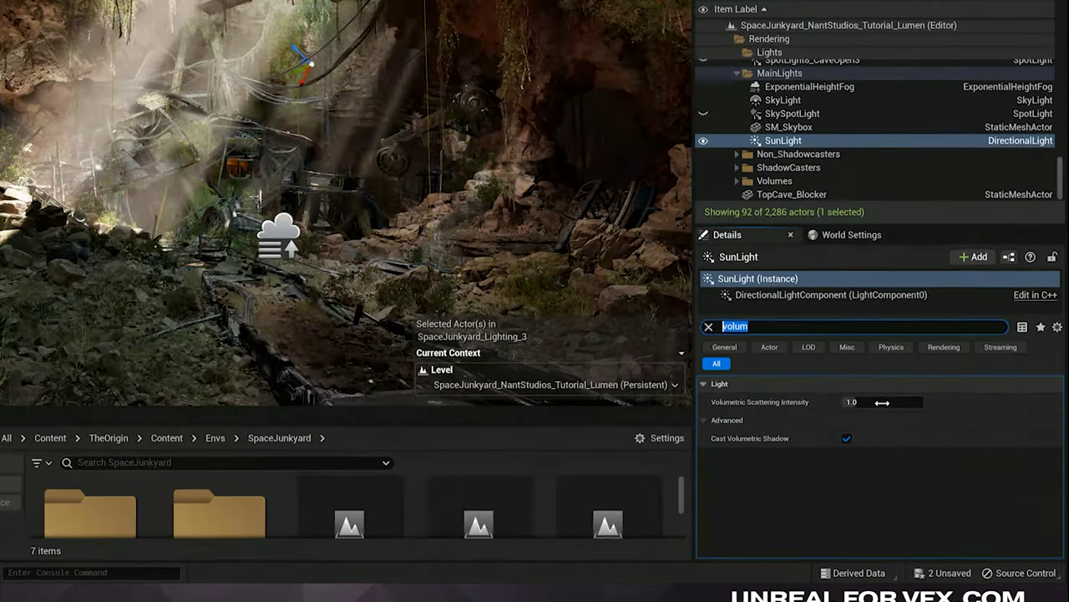
Try a Volumetric Scattering Intensity of 2 on the SunLight, reset it to default, and toggle Cast Volumetric Shadow.
click(813, 361)
text(2)
key(Return)
click(1050, 424)
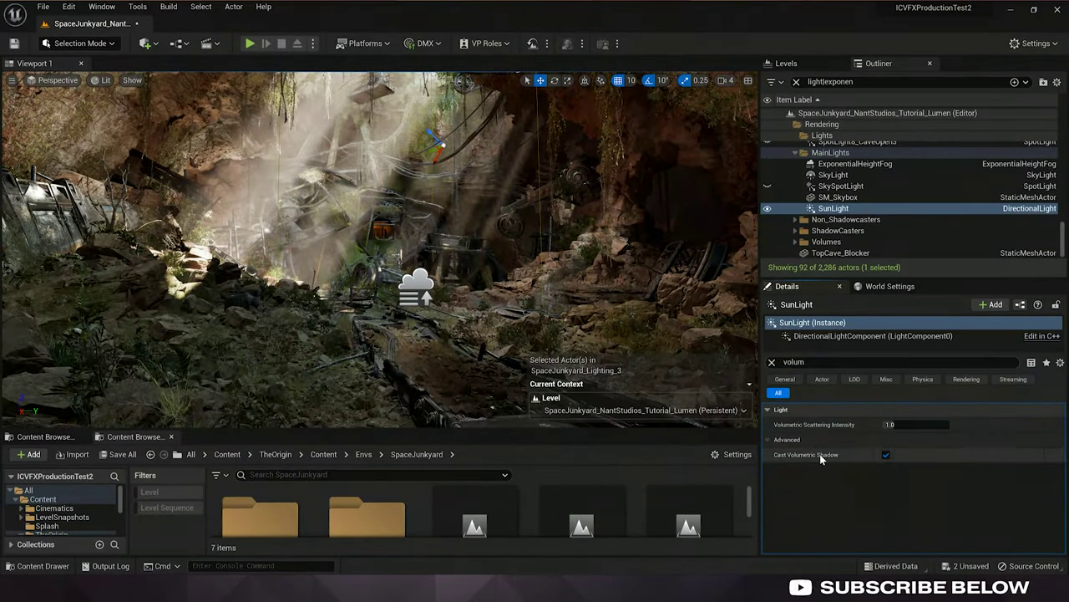
mouse_move(874, 455)
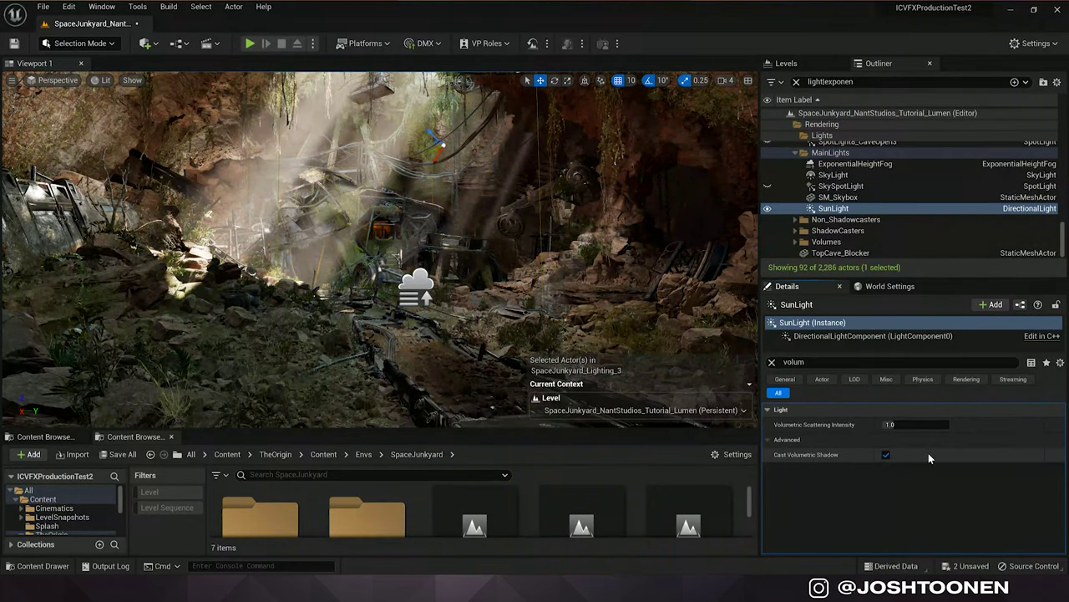
click(886, 455)
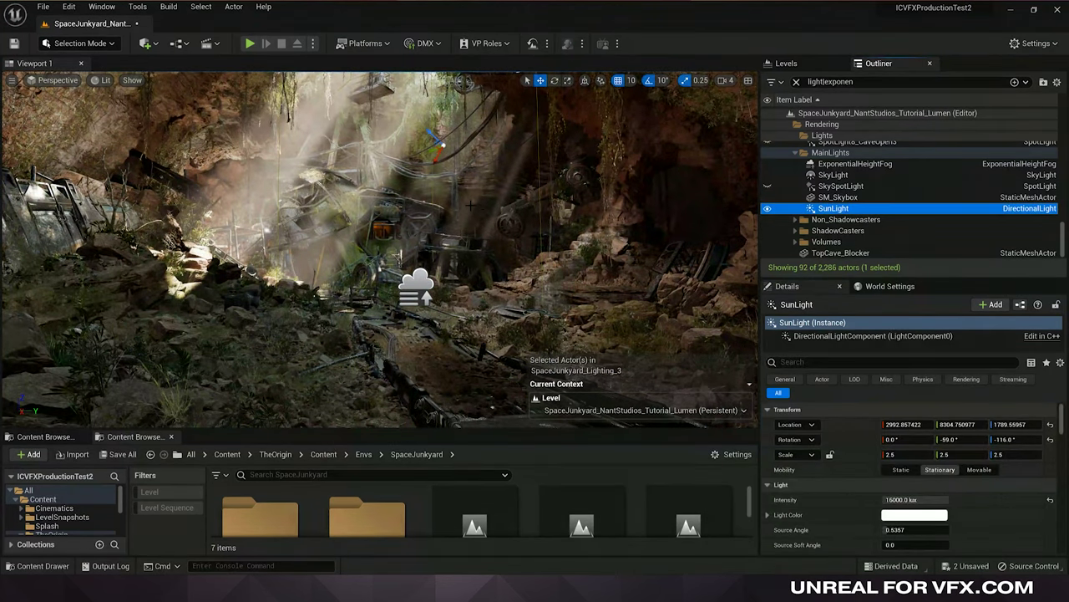
Rotate the SunLight in the viewport to redirect the light shafts falling into the cave.
drag(438, 173, 432, 170)
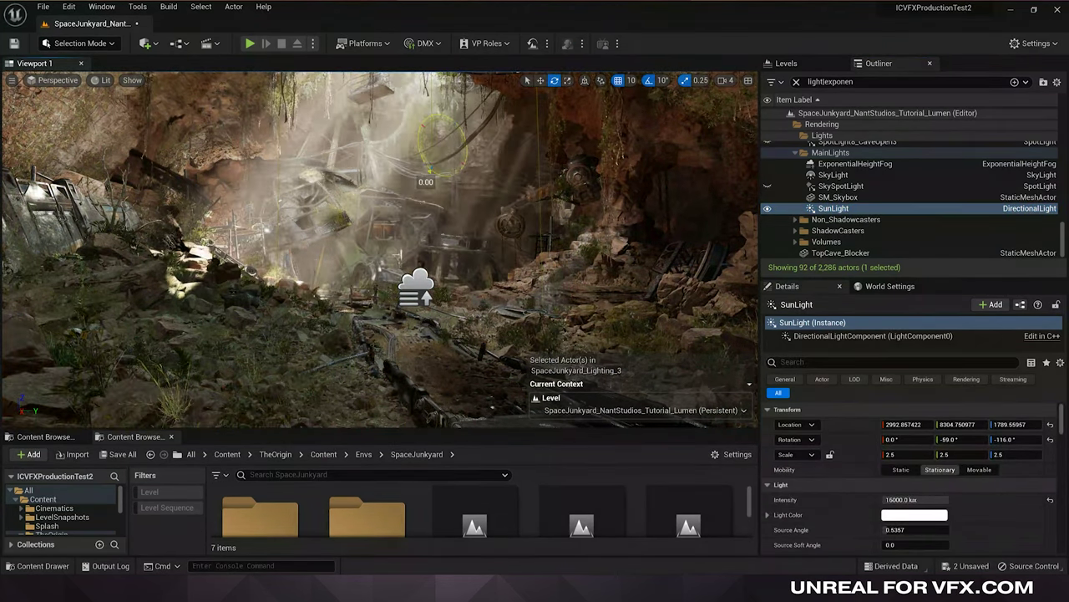
key(w)
right_drag(433, 170, 439, 79)
right_drag(300, 238, 317, 314)
key(s)
right_drag(356, 256, 369, 262)
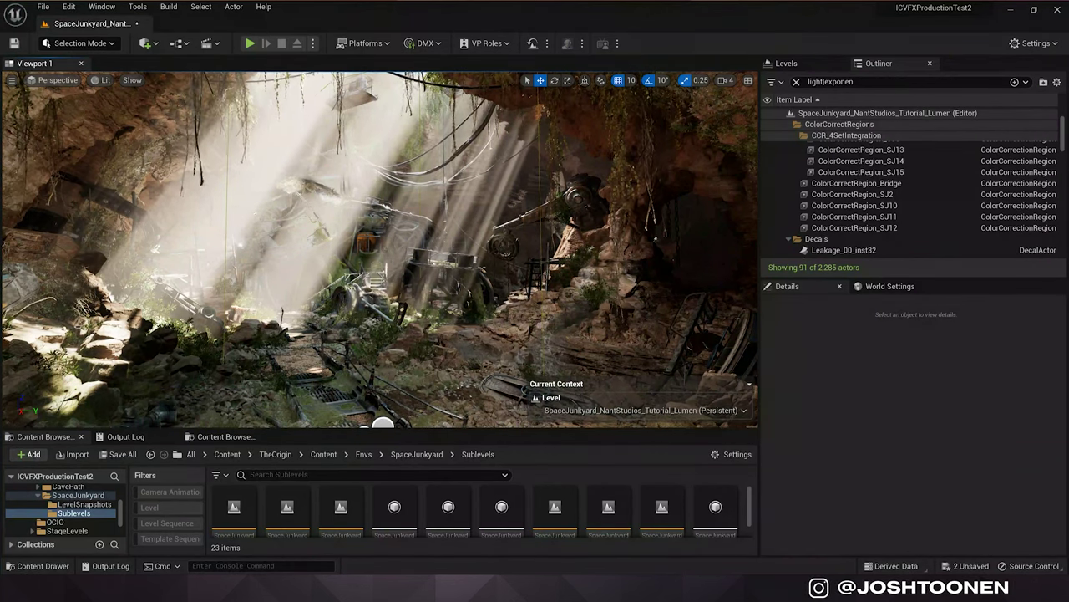
Add a primitive cube shape to the cave level as a light blocker.
key(s)
right_drag(453, 245, 453, 245)
key(w)
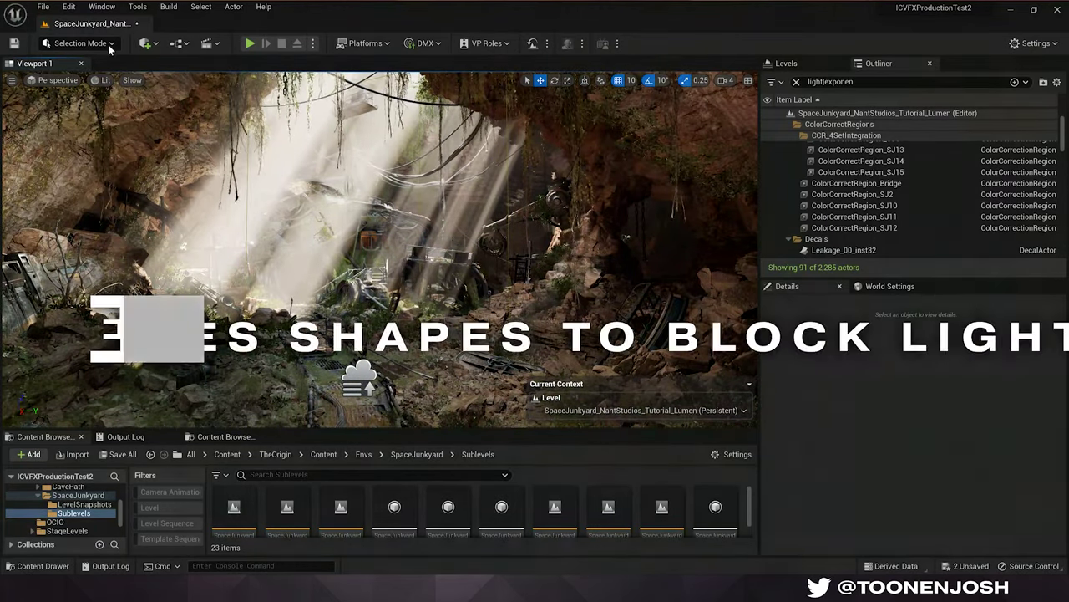
click(147, 43)
mouse_move(242, 173)
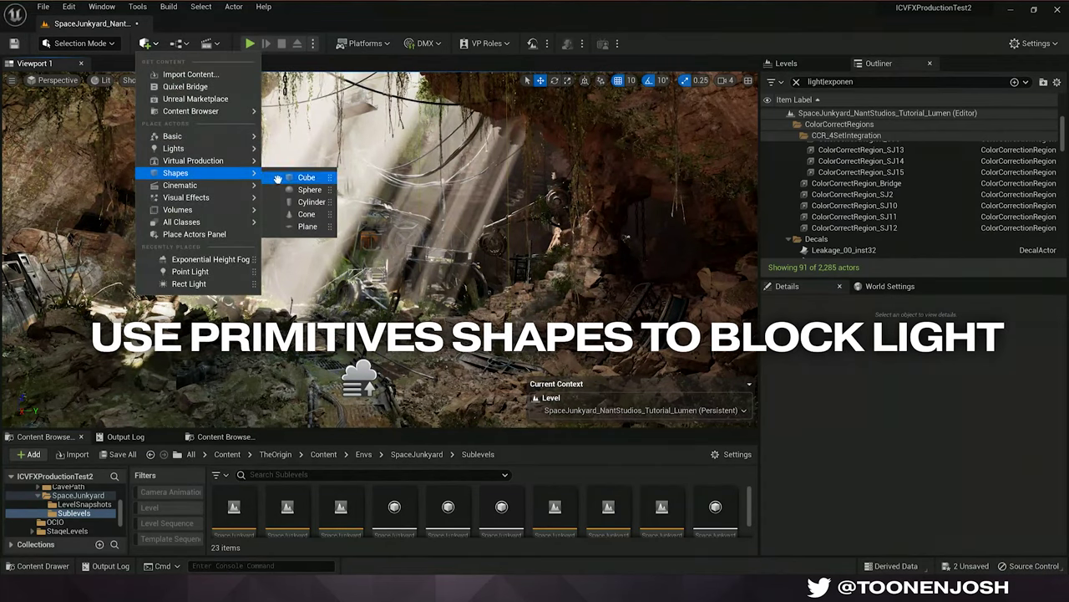
click(302, 177)
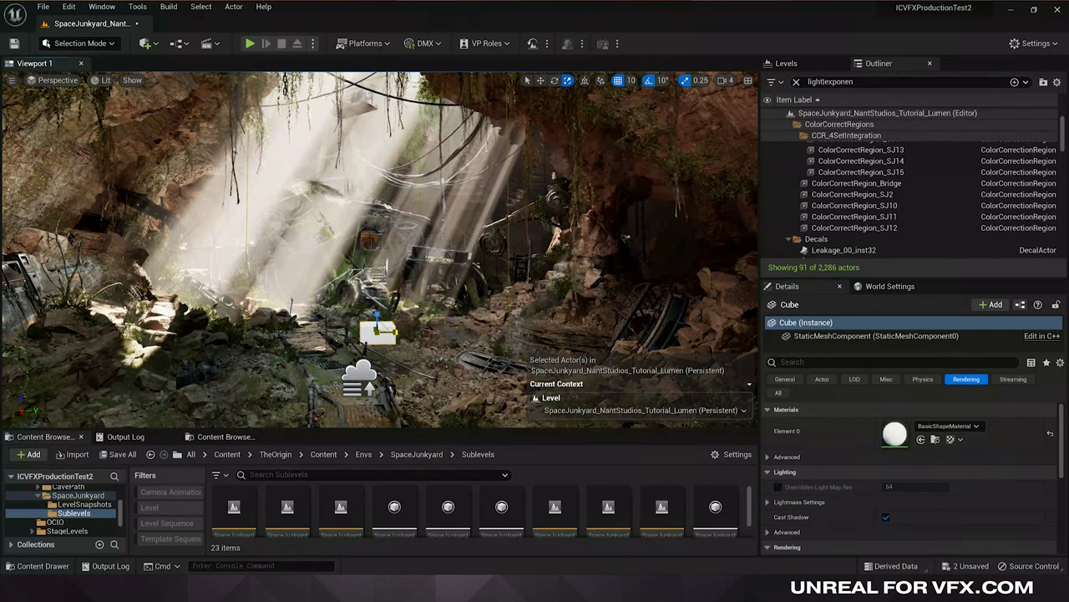
Enlarge the cube and place it above the cave opening so it blocks part of the sunlight.
drag(379, 332, 321, 81)
key(w)
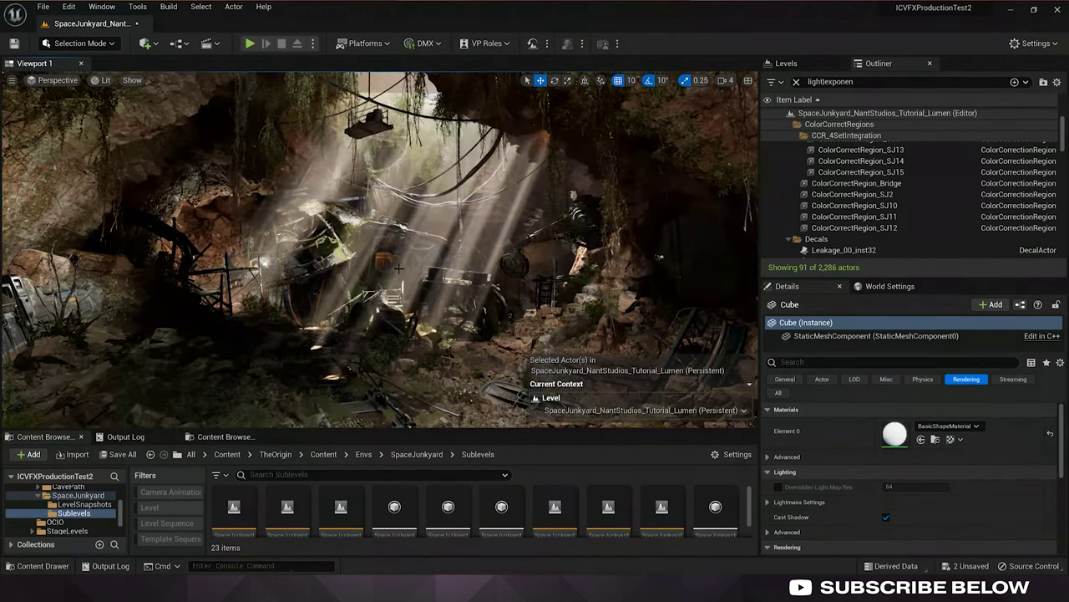
right_drag(660, 256, 666, 274)
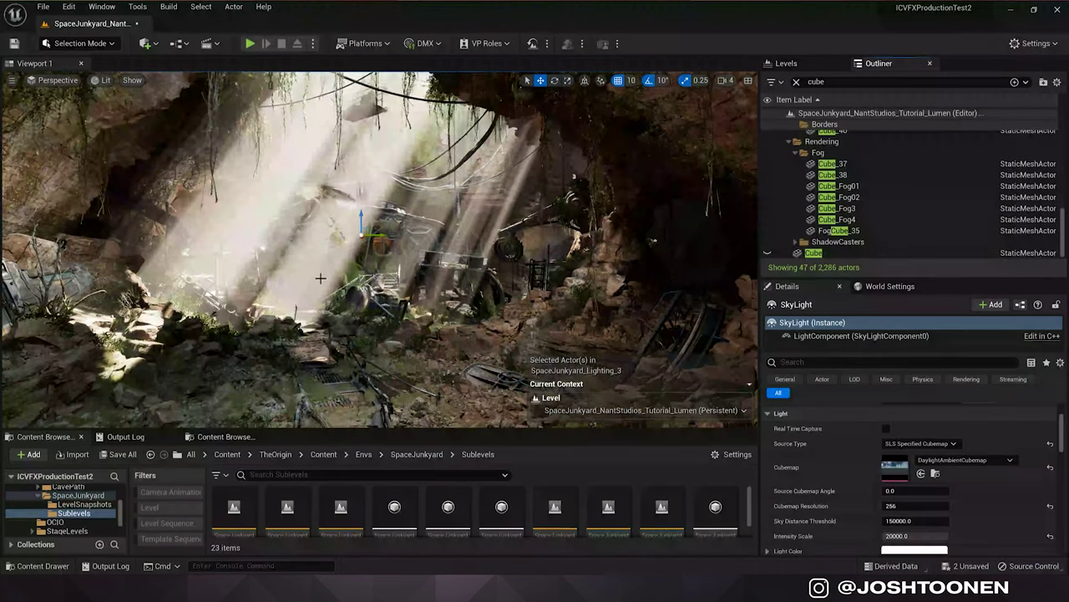
right_drag(353, 409, 330, 391)
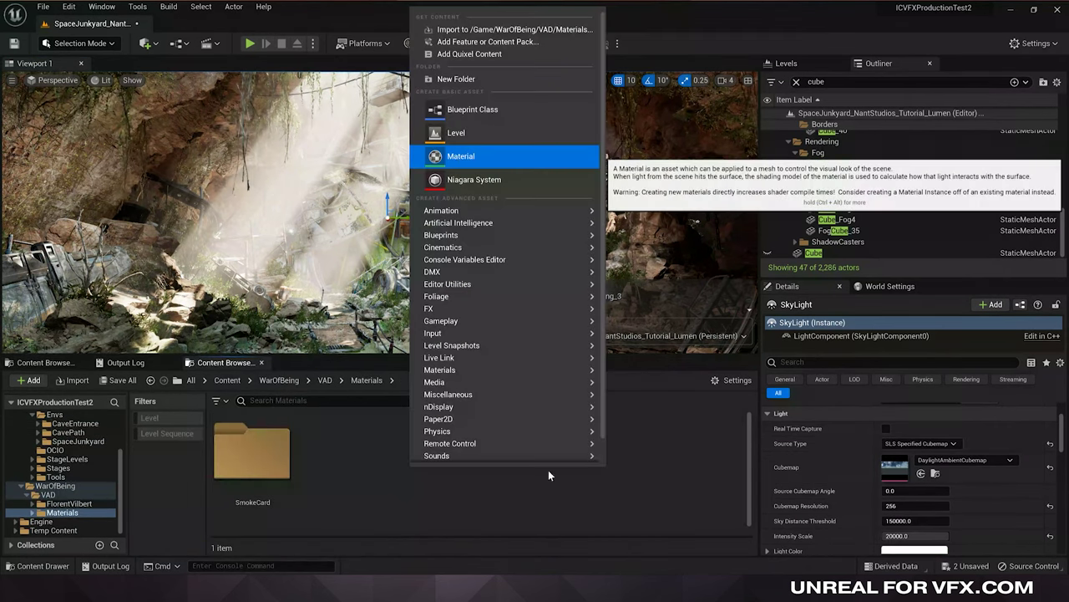
Create a new material named M_Gobo in the WarOfBeing/VAD/Materials folder.
click(461, 159)
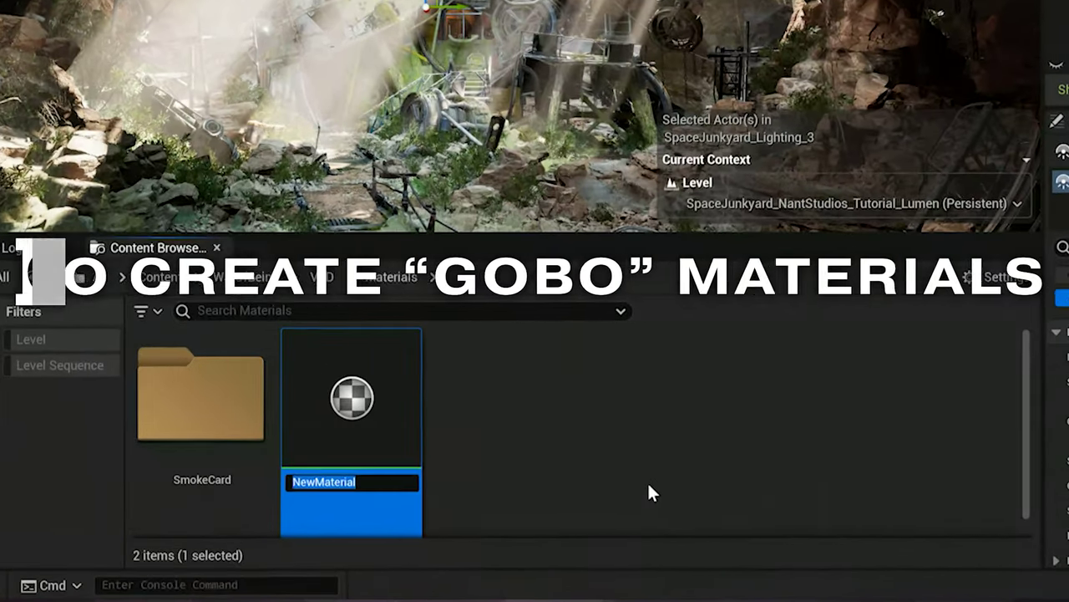
text(M_Go)
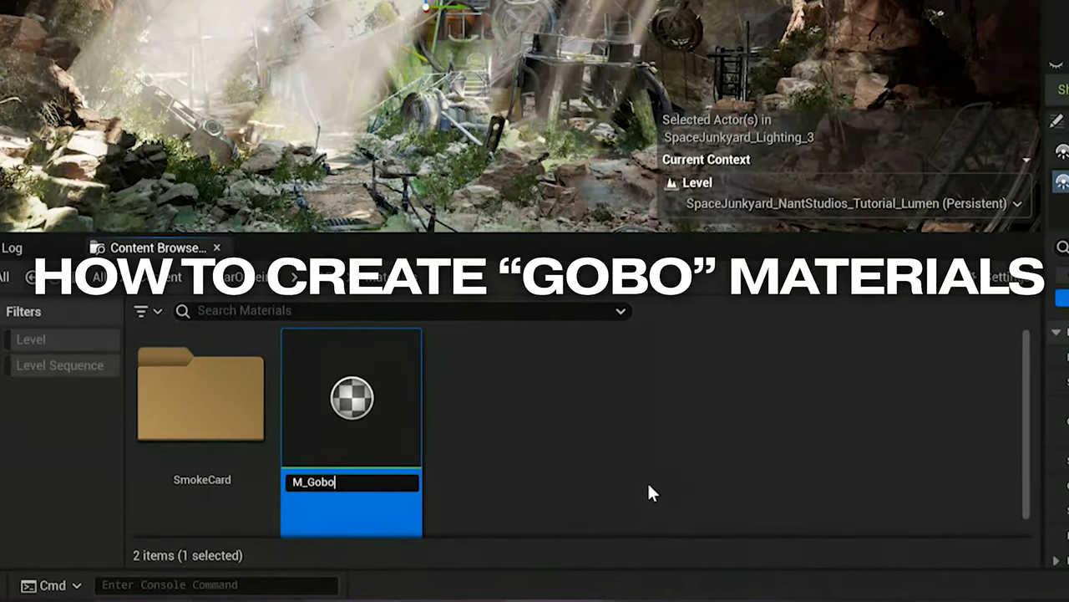
text(bo)
key(Return)
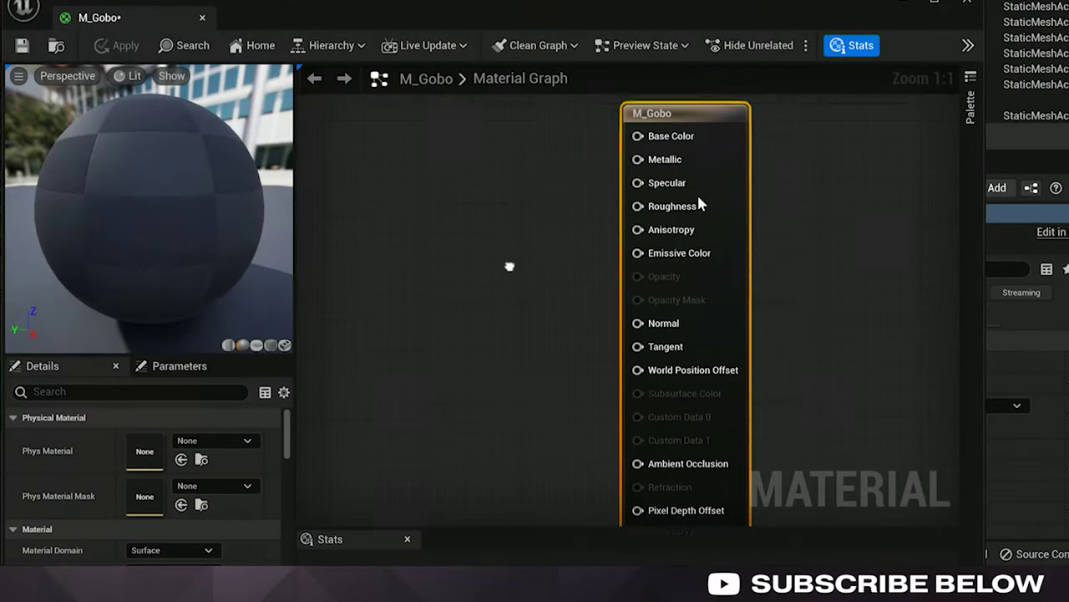
Make the M_Gobo material Two Sided and set its Blend Mode to Masked.
scroll(136, 518, down, 3)
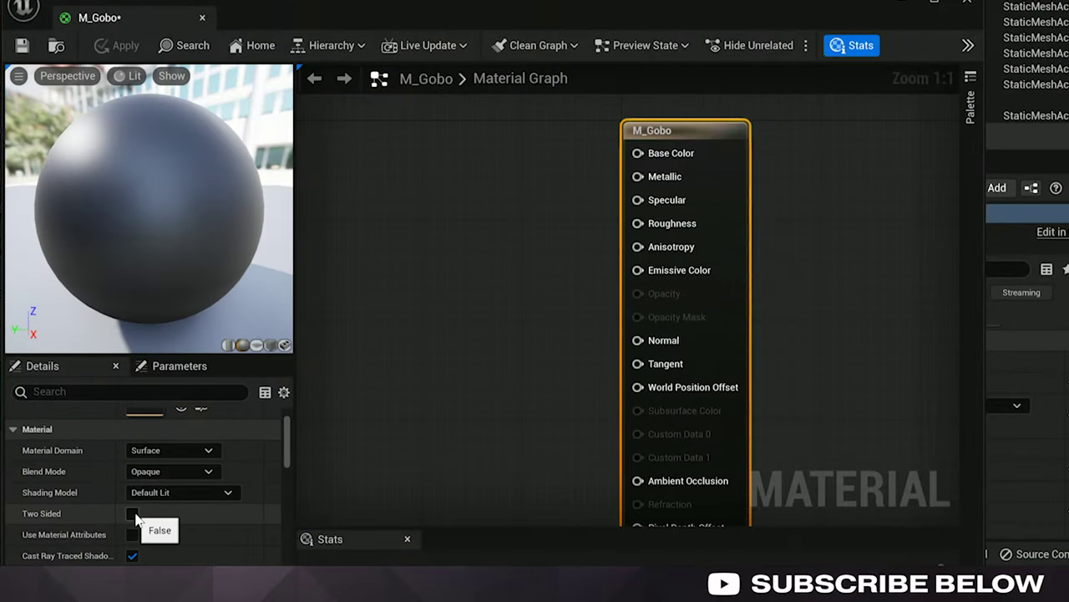
click(132, 513)
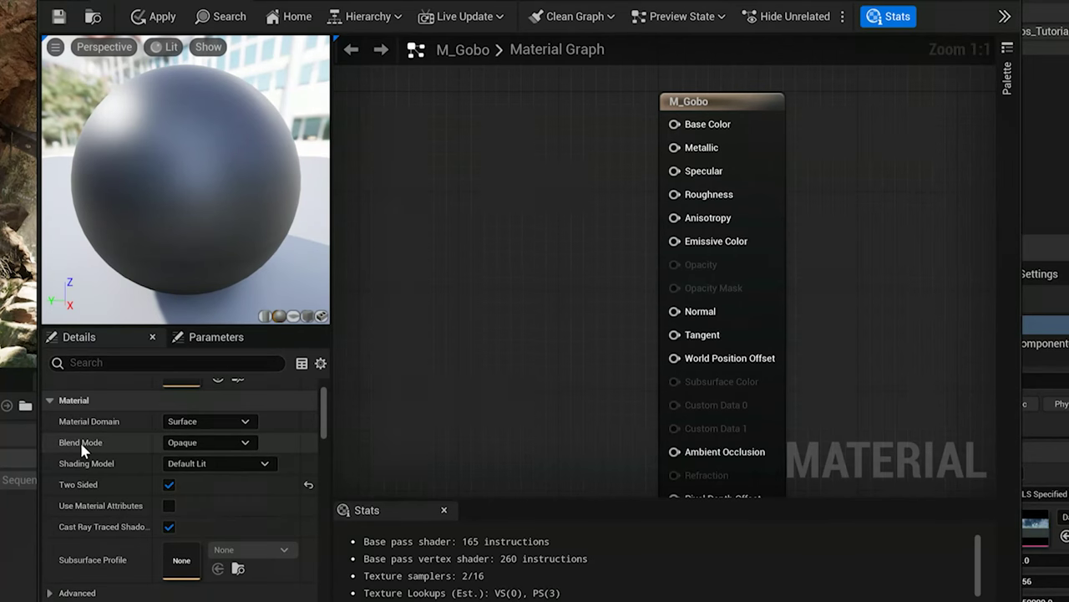
click(208, 443)
click(183, 472)
right_click(412, 202)
key(Escape)
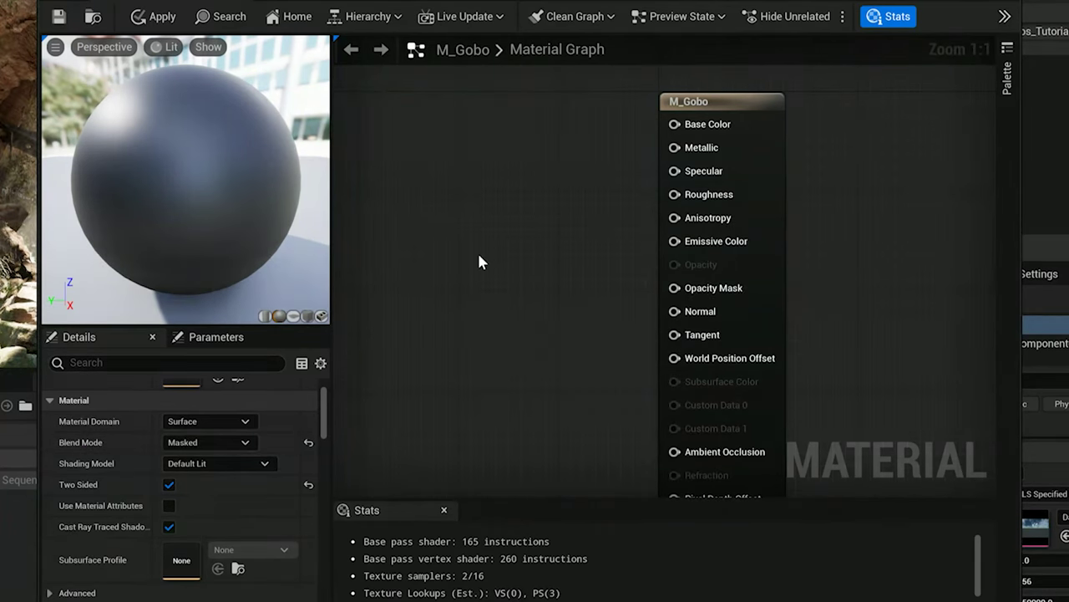
Add a Texture Sample node to the M_Gobo graph and connect its RGB output to the Opacity Mask.
click(451, 216)
drag(563, 238, 691, 294)
drag(760, 280, 760, 280)
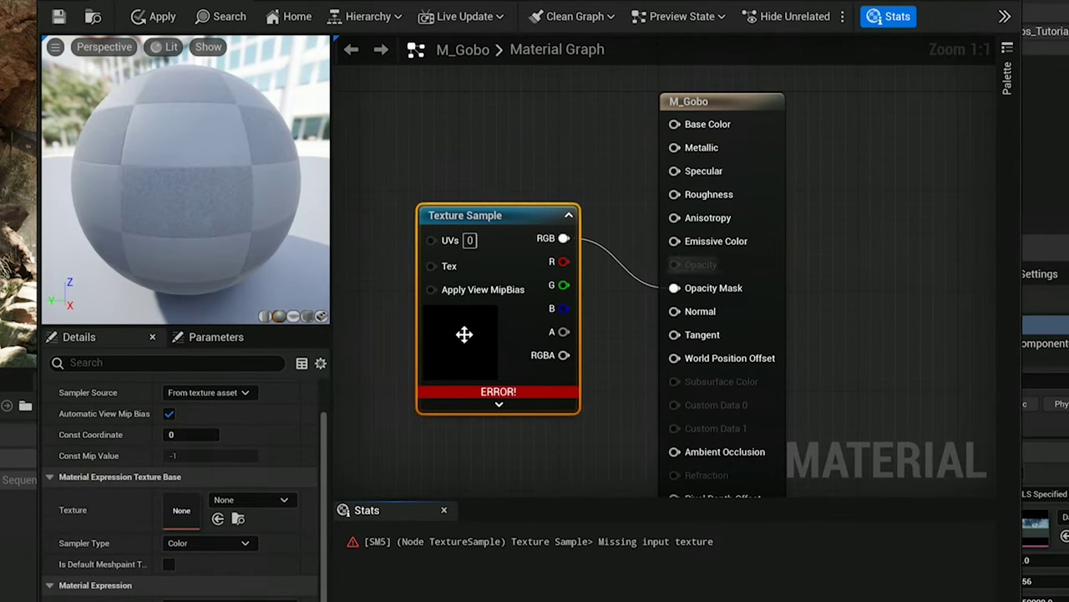
drag(466, 334, 432, 320)
Find the noise textures and assign T_Noise01 to the Texture Sample node.
click(245, 502)
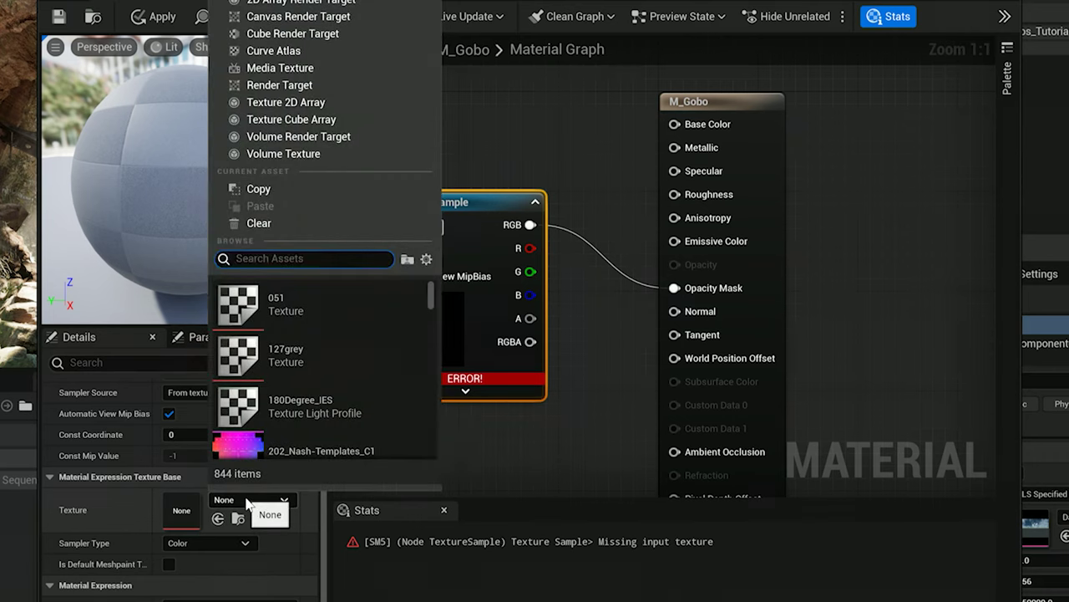
text(noise)
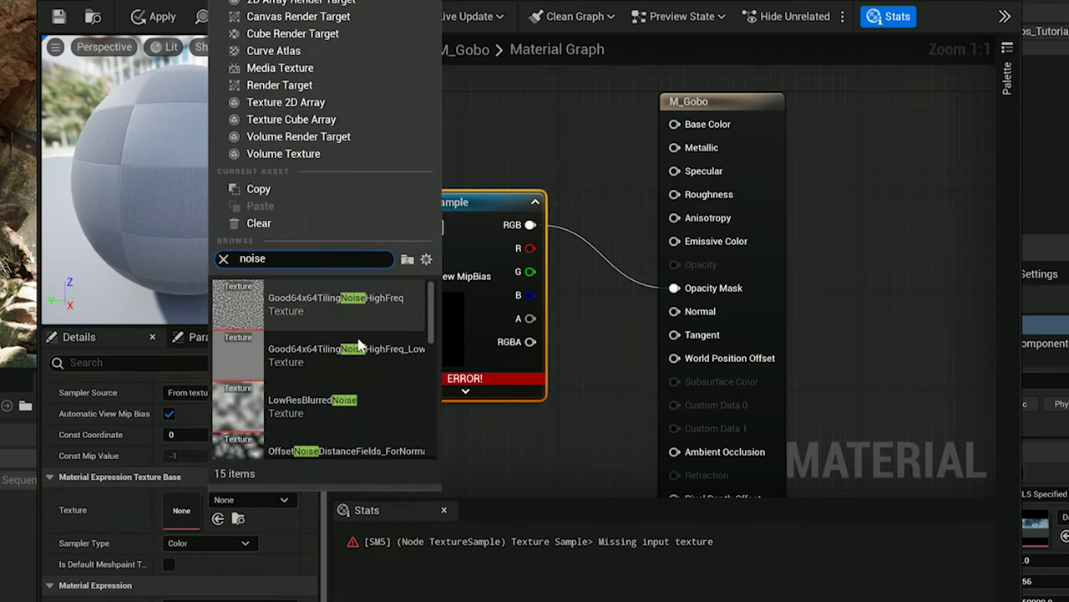
scroll(332, 373, down, 2)
scroll(276, 371, down, 5)
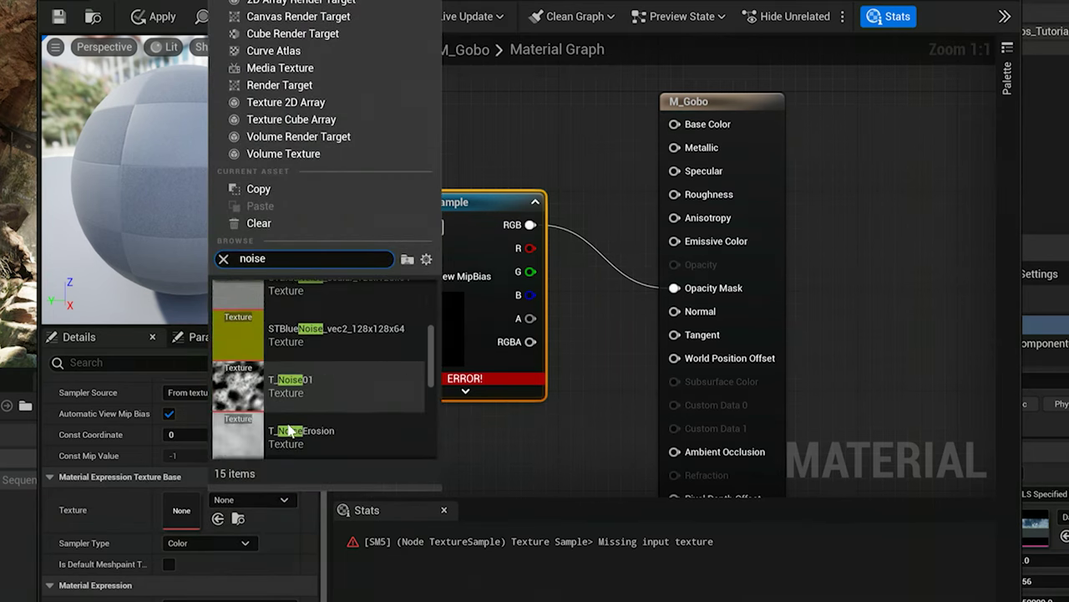
scroll(293, 313, up, 1)
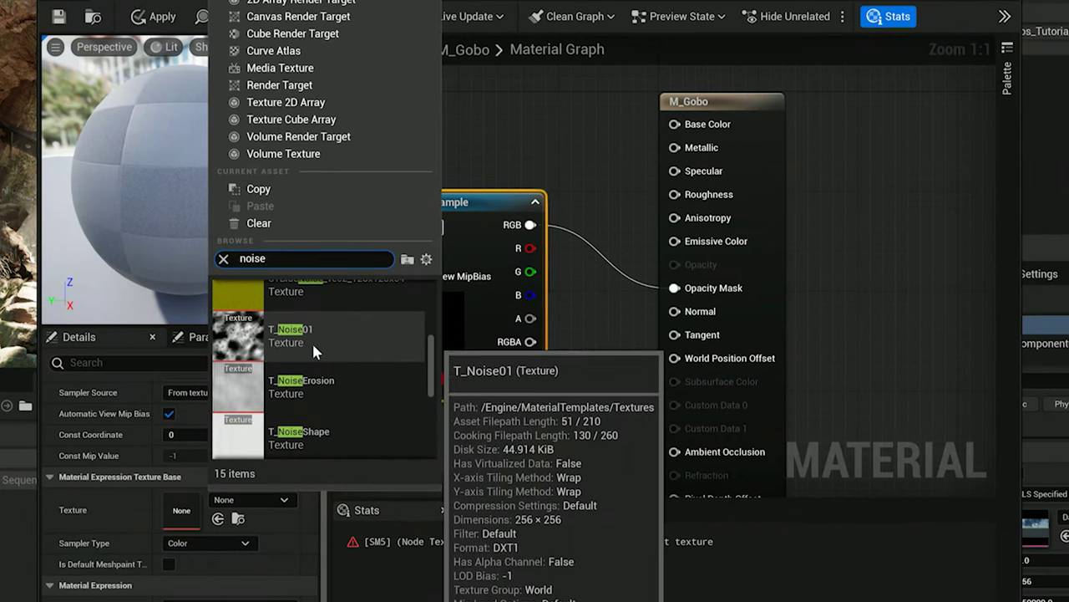
click(312, 338)
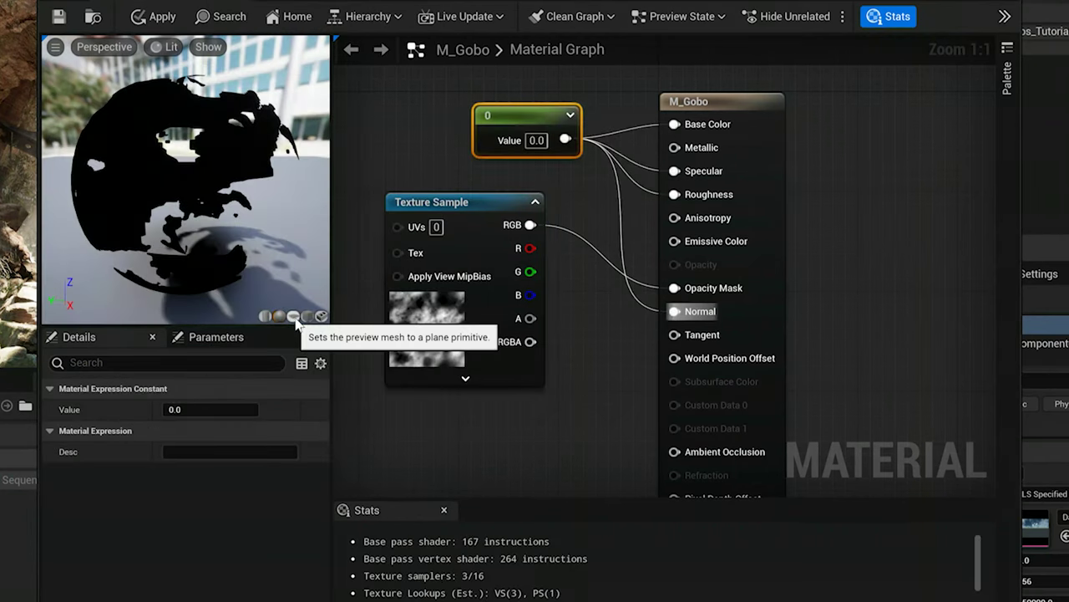
Preview the M_Gobo material on a plane primitive and save the material.
click(292, 316)
mouse_move(185, 188)
mouse_down()
mouse_move(200, 182)
mouse_move(186, 175)
mouse_up()
drag(150, 209, 164, 202)
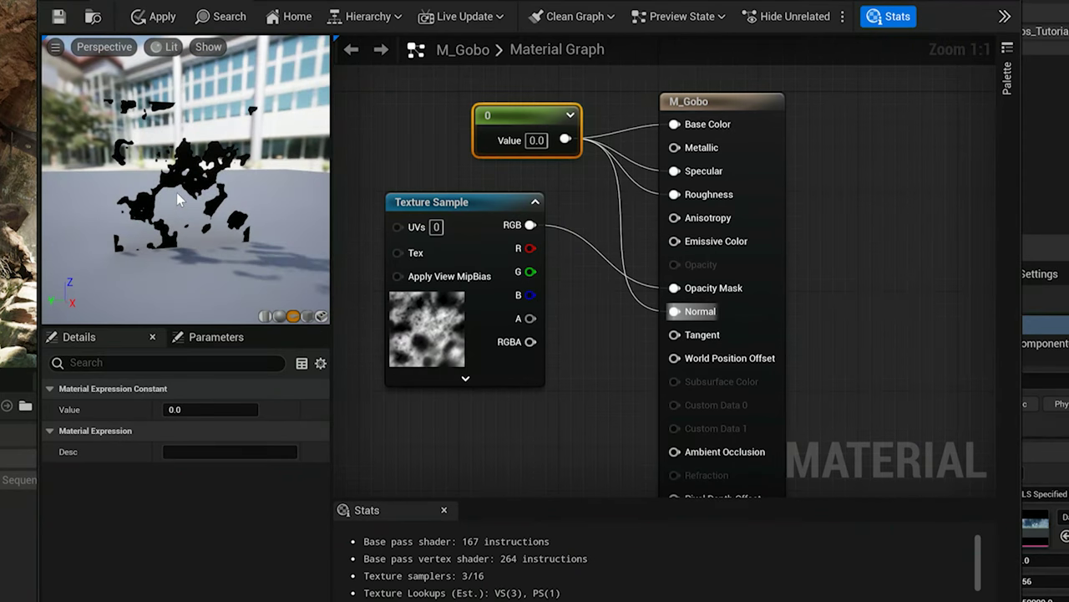
click(56, 17)
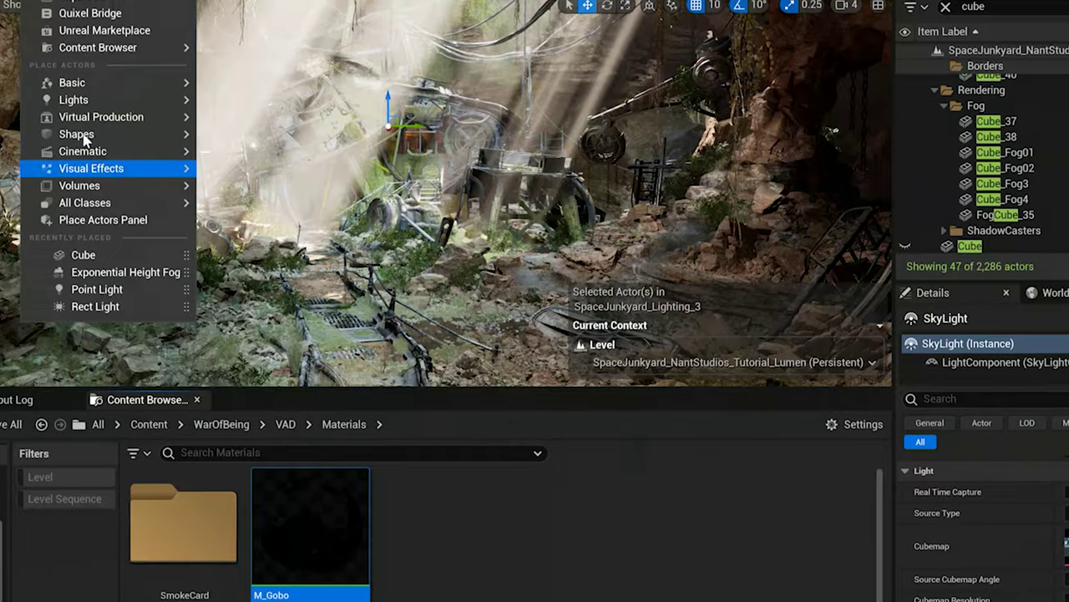
Place a primitive plane on the cave floor and scale it uniformly to about 17.5.
mouse_move(84, 137)
drag(252, 210, 344, 334)
click(510, 393)
key(r)
drag(511, 390, 535, 369)
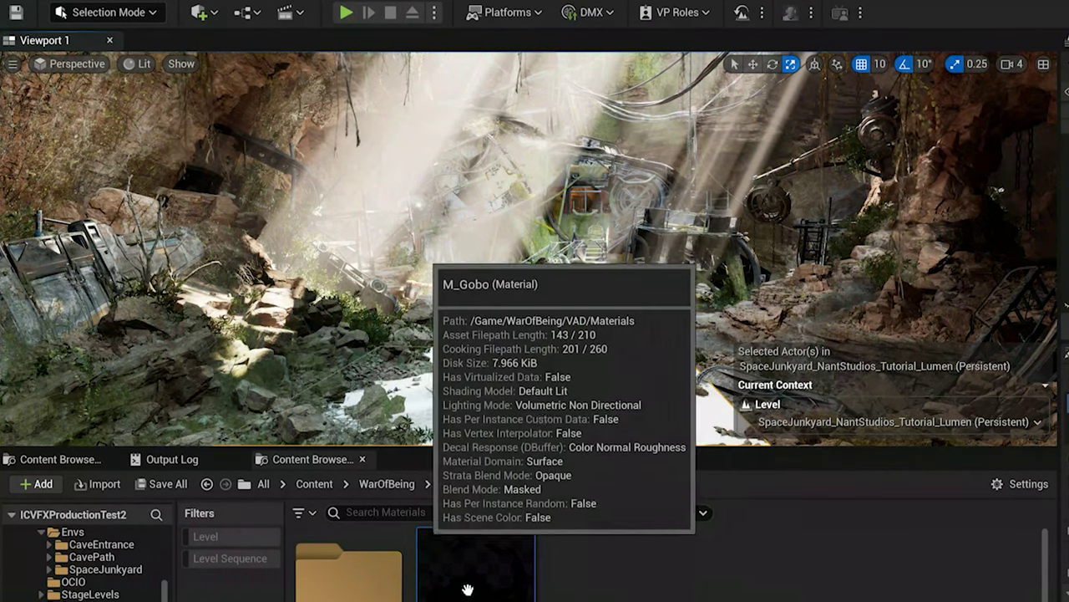
Apply the M_Gobo material to the plane and raise the plane above the cave opening to break up the sunlight.
drag(473, 585, 541, 422)
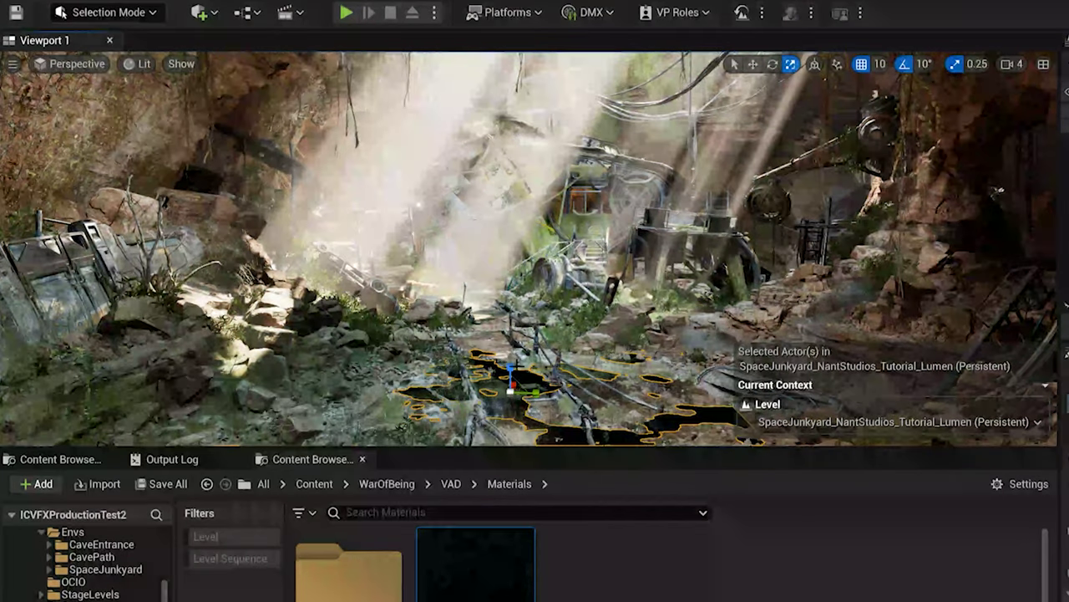
mouse_move(511, 365)
right_down()
mouse_move(493, 365)
mouse_move(547, 351)
mouse_move(531, 368)
right_up()
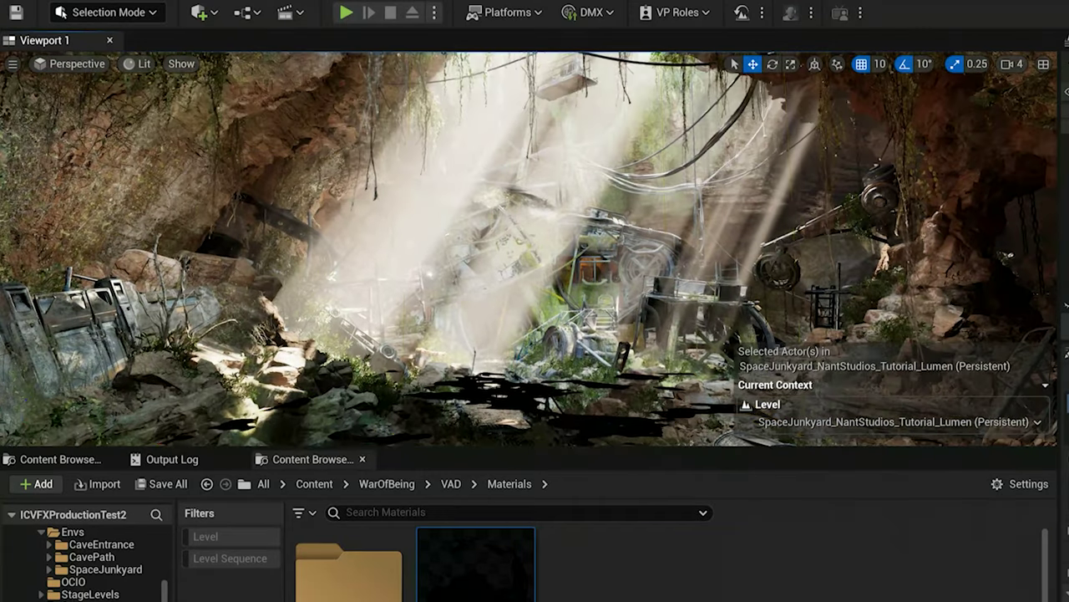
click(522, 386)
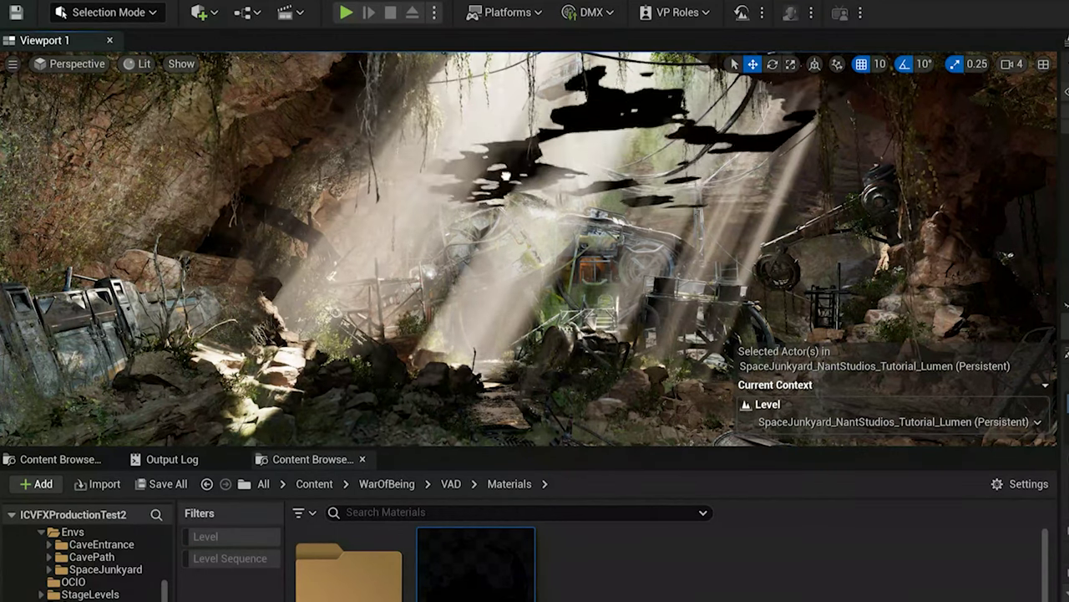
drag(528, 202, 537, 82)
right_drag(537, 75, 553, 34)
drag(539, 119, 608, 76)
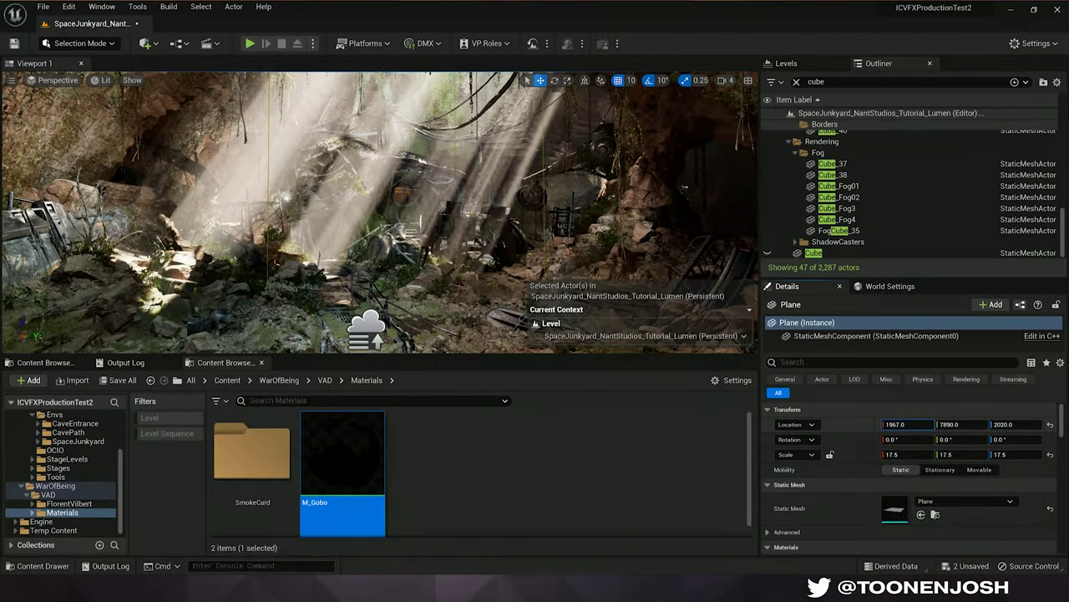
Slide the gobo plane along its X and Y location to shift the pattern of sun shafts.
drag(908, 424, 1003, 424)
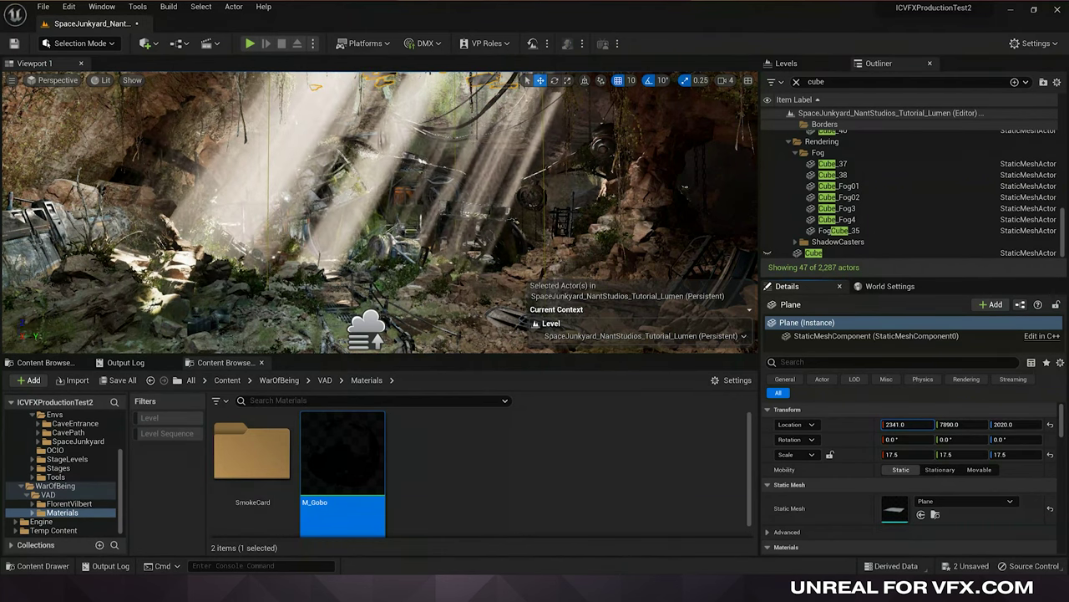
drag(908, 424, 865, 424)
drag(961, 424, 931, 424)
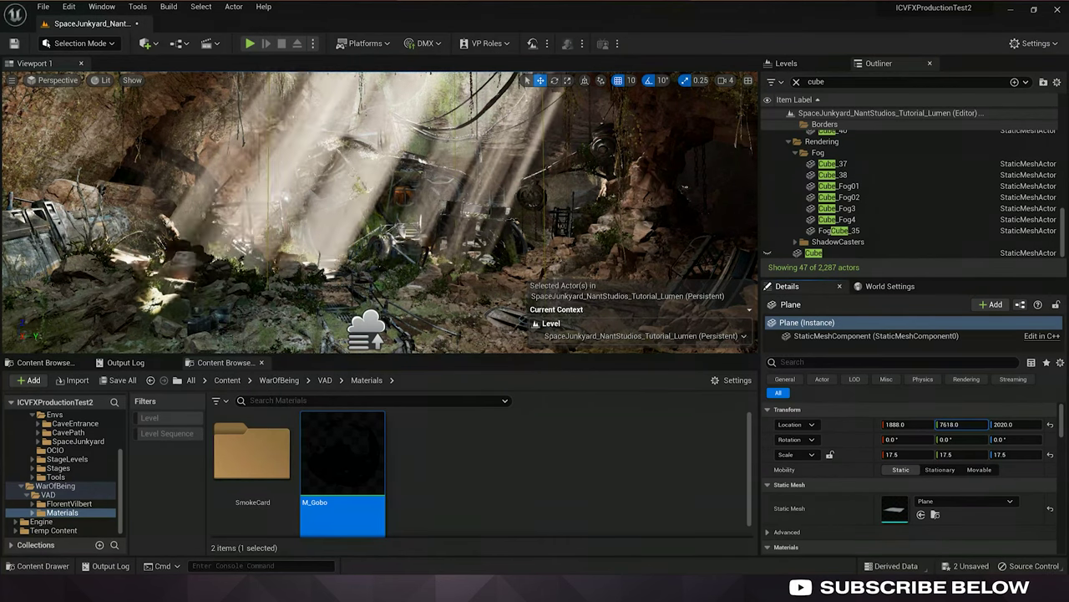
drag(939, 424, 865, 424)
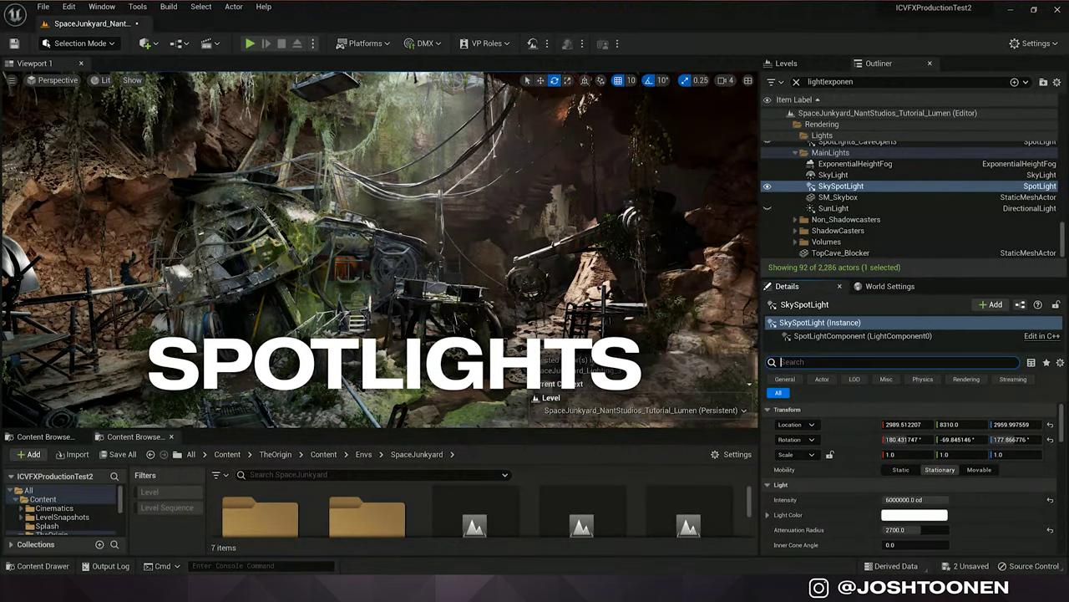
Find the volumetric settings of SkySpotLight and enable Cast Volumetric Shadow.
text(umetric)
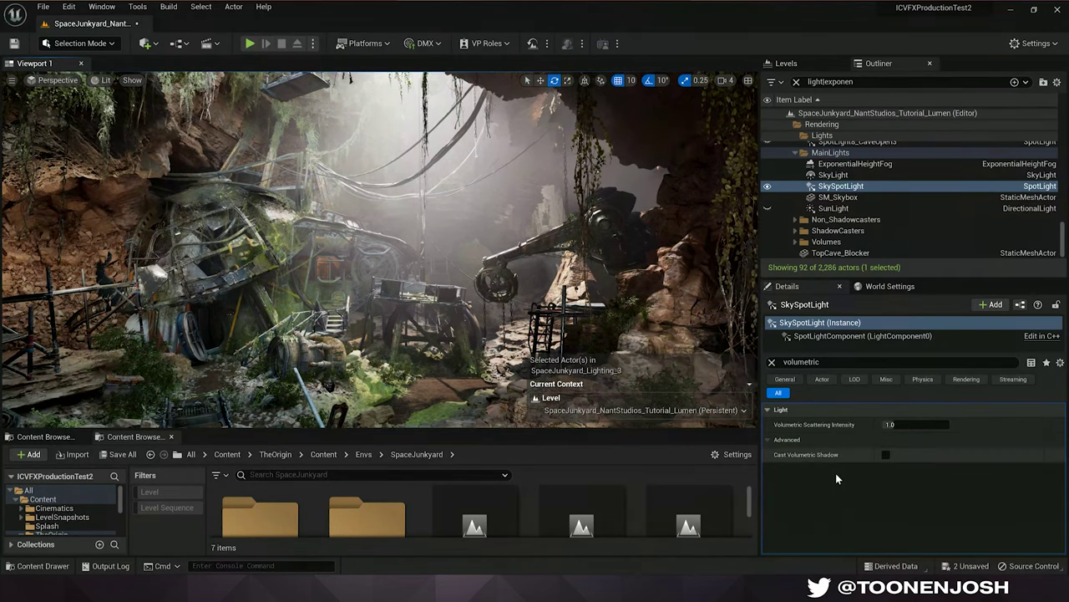
click(885, 454)
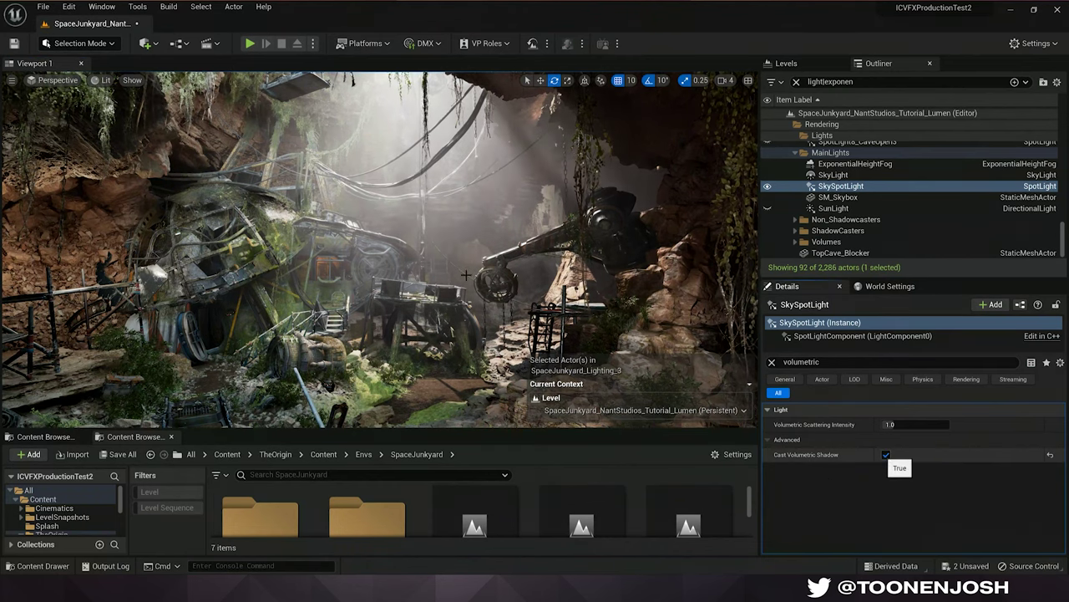
Move and rotate SkySpotLight at the cave opening to redirect its volumetric beam.
key(s)
right_drag(439, 193, 430, 129)
key(g)
key(s)
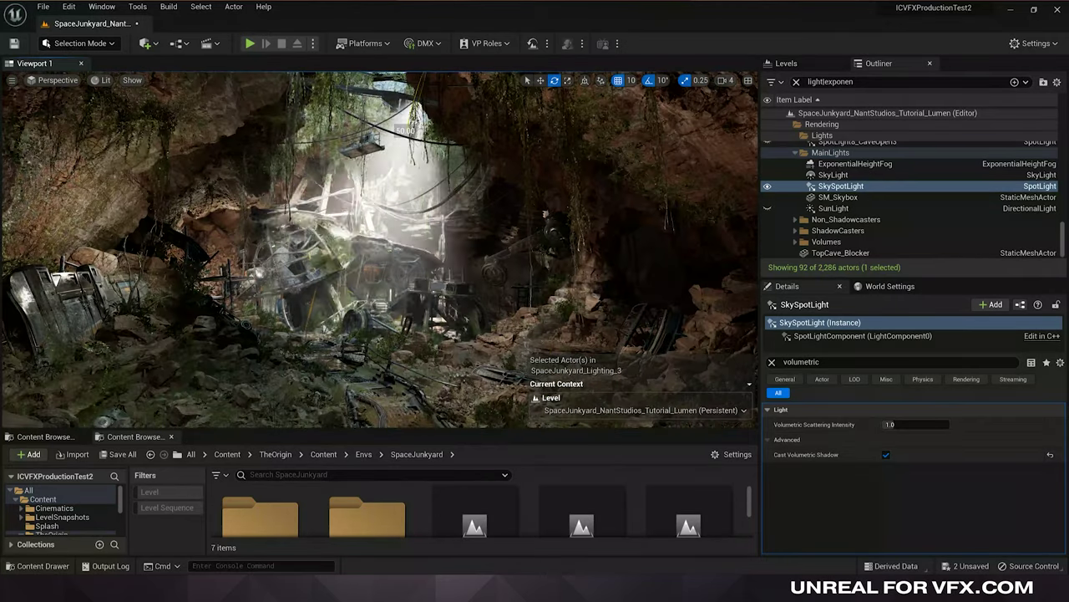
drag(426, 110, 404, 130)
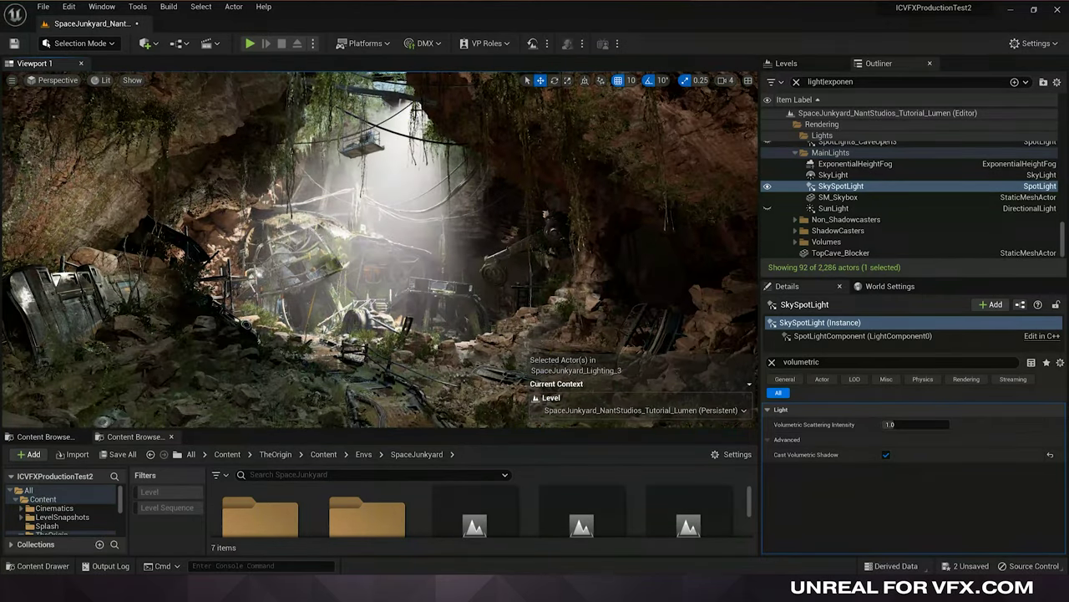
key(g)
key(e)
drag(415, 117, 426, 124)
drag(427, 124, 439, 130)
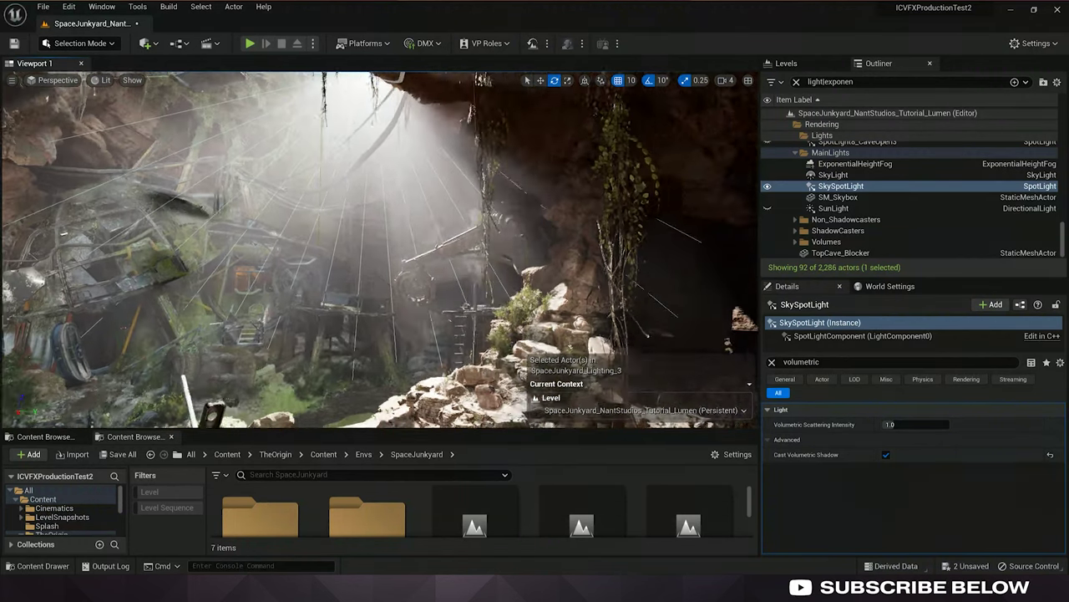
right_drag(380, 250, 371, 251)
right_drag(359, 109, 322, 109)
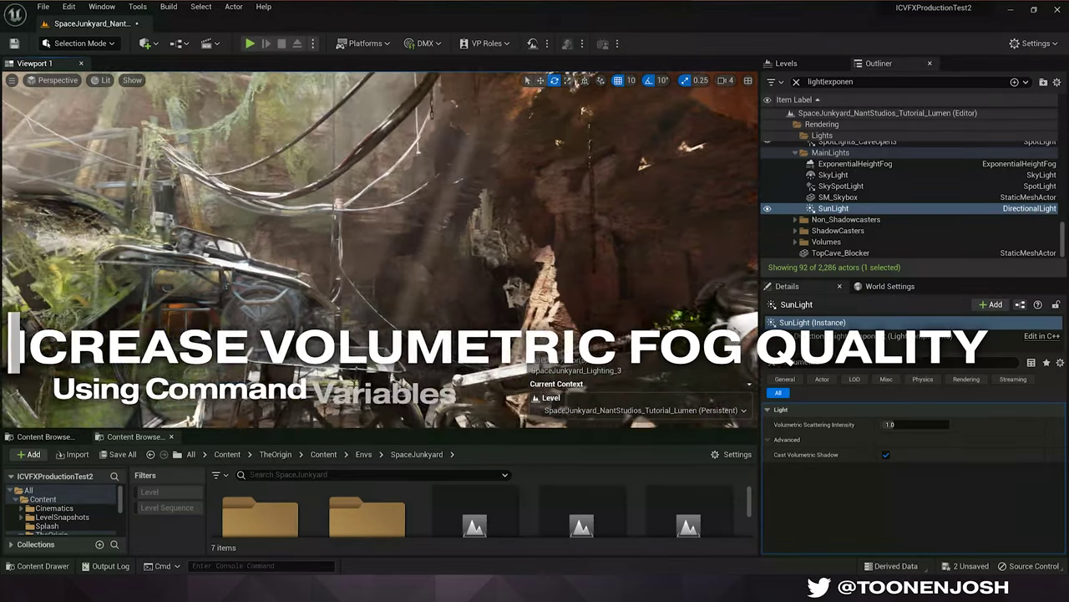
Look up the console help for r.VolumetricFog.GridPixelSize using the ? argument.
right_drag(480, 265, 541, 277)
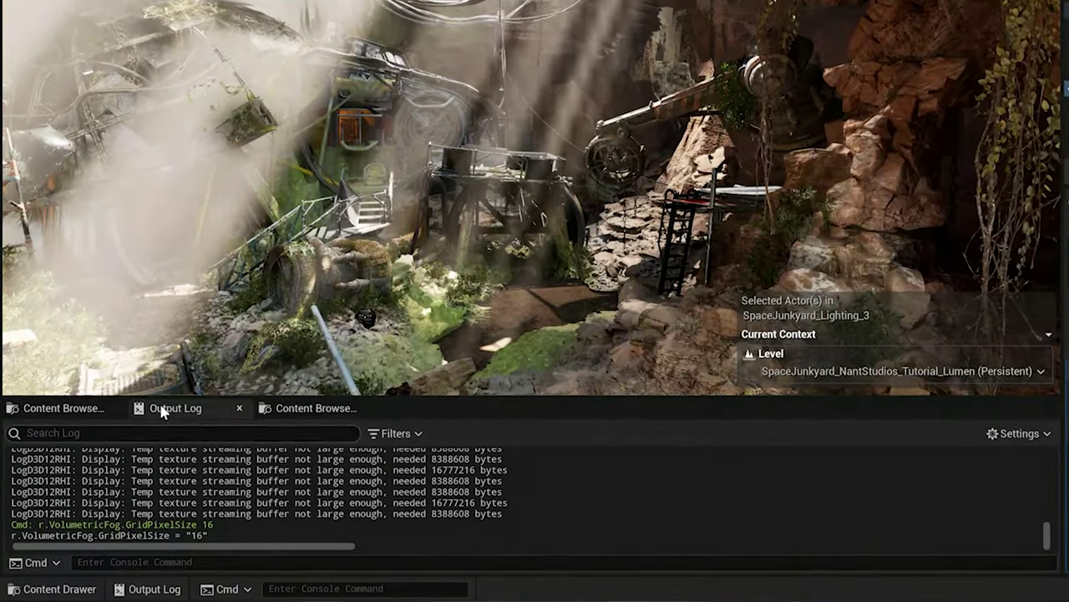
click(163, 409)
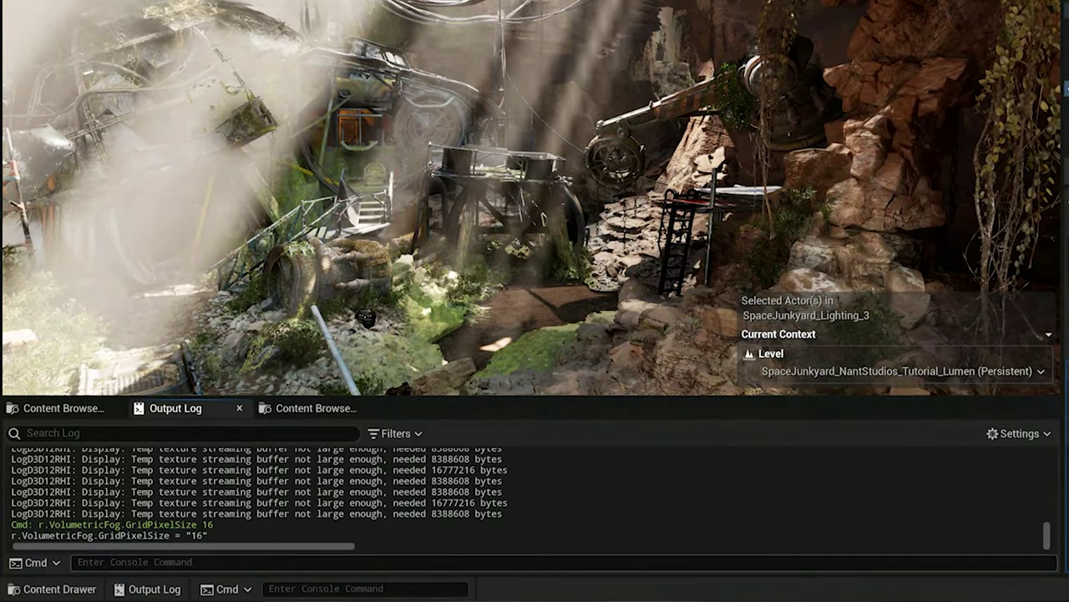
text(r.VolumetricFog.GridPixelSize)
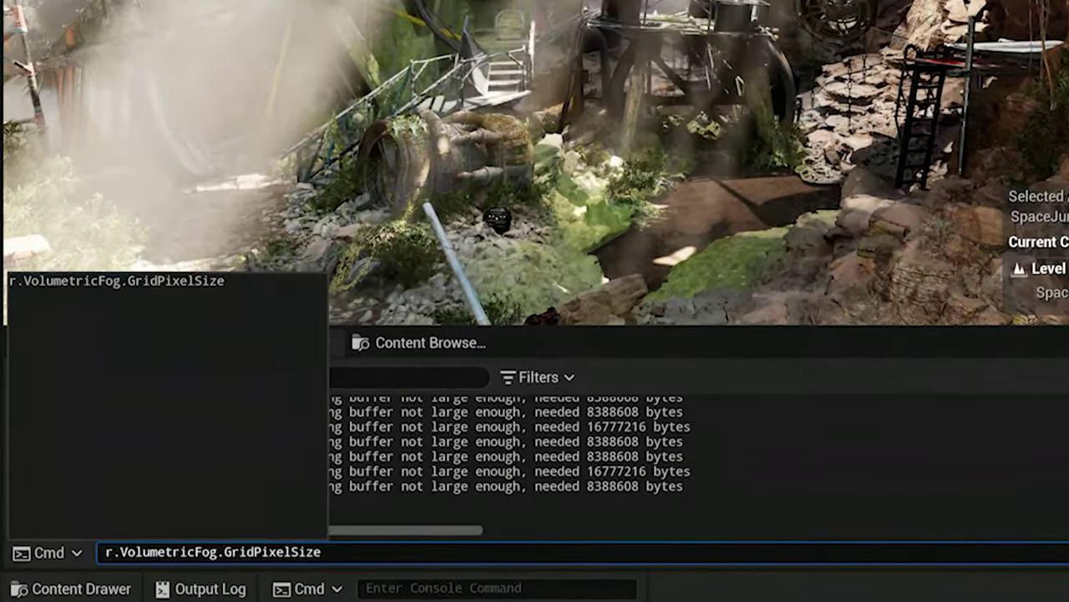
text(?)
key(Return)
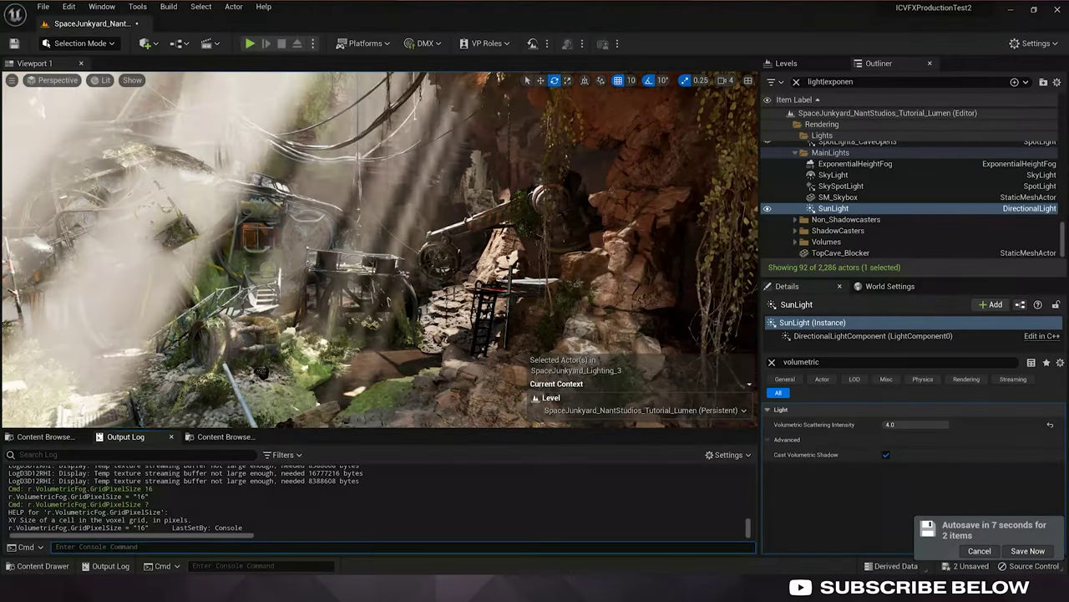
Set the console variable r.VolumetricFog.GridPixelSize to 4.
text(r.Volumetric)
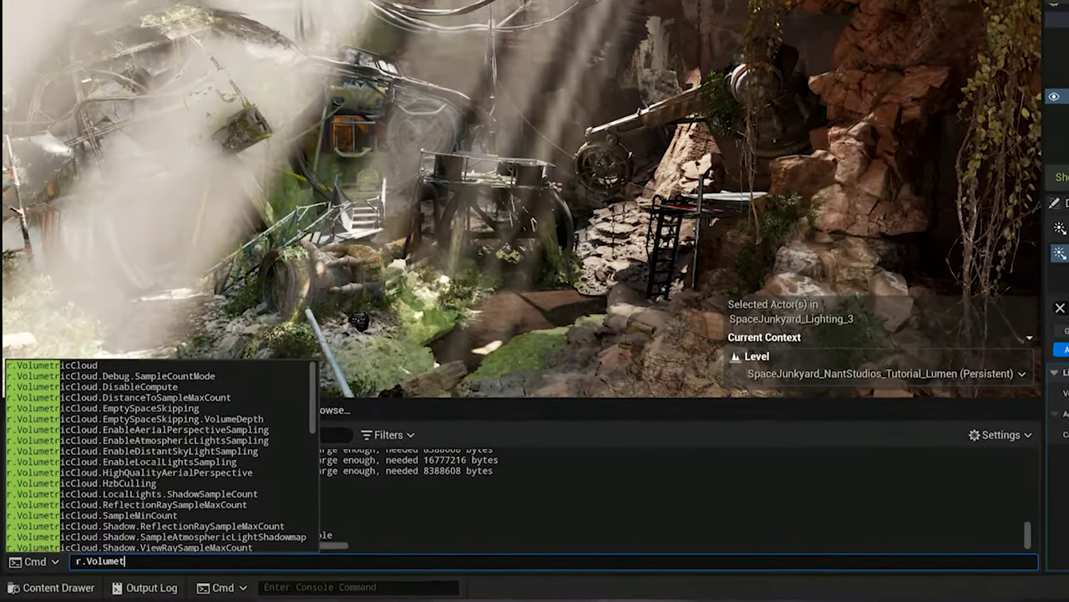
text(Fog.GridPix)
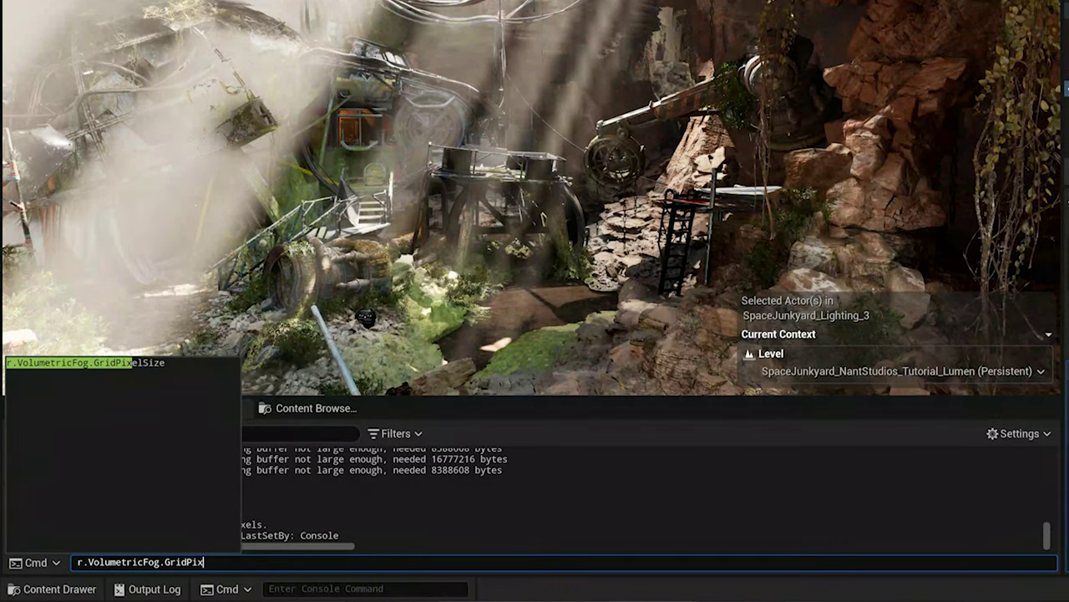
text(elSize 4)
key(Return)
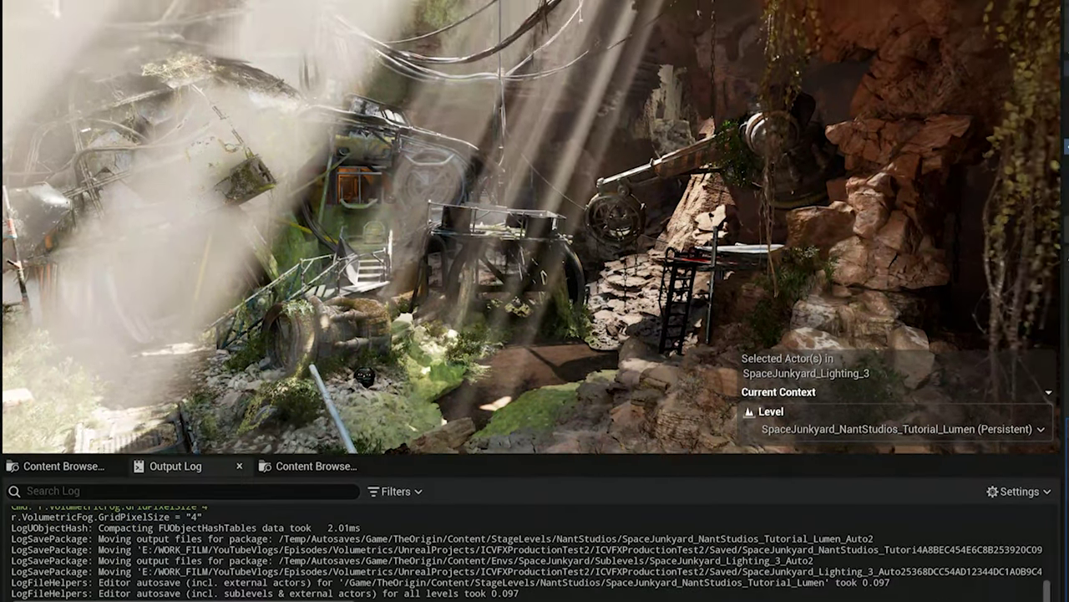
Set r.VolumetricFog.GridPixelSize to 2 and inspect the light shafts around the crane up close.
key(w)
mouse_move(732, 79)
right_down()
mouse_move(736, 66)
mouse_move(733, 78)
right_up()
key(Up)
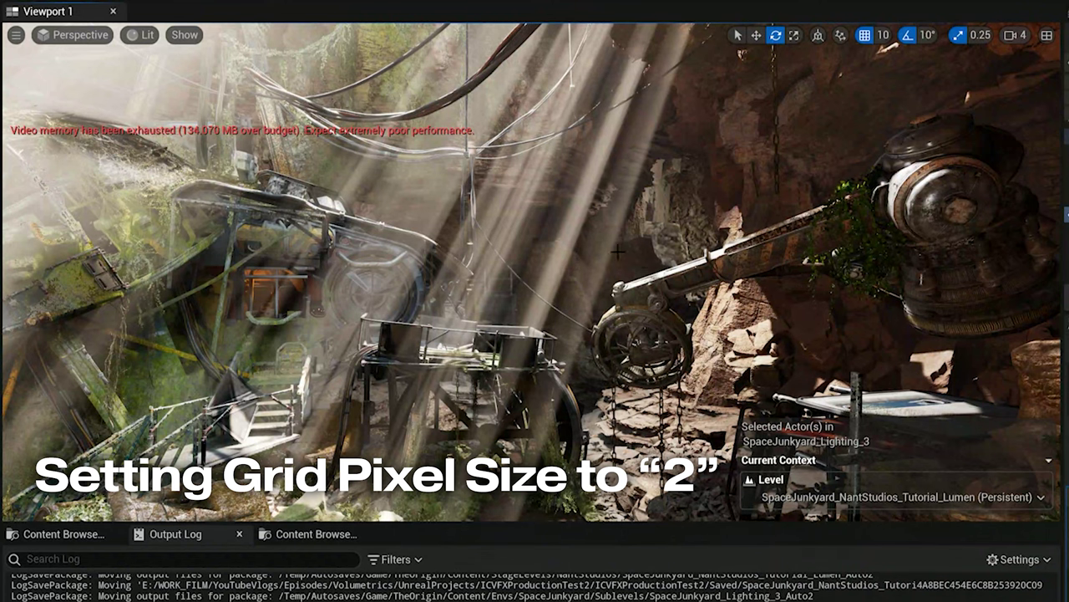
right_drag(701, 236, 661, 272)
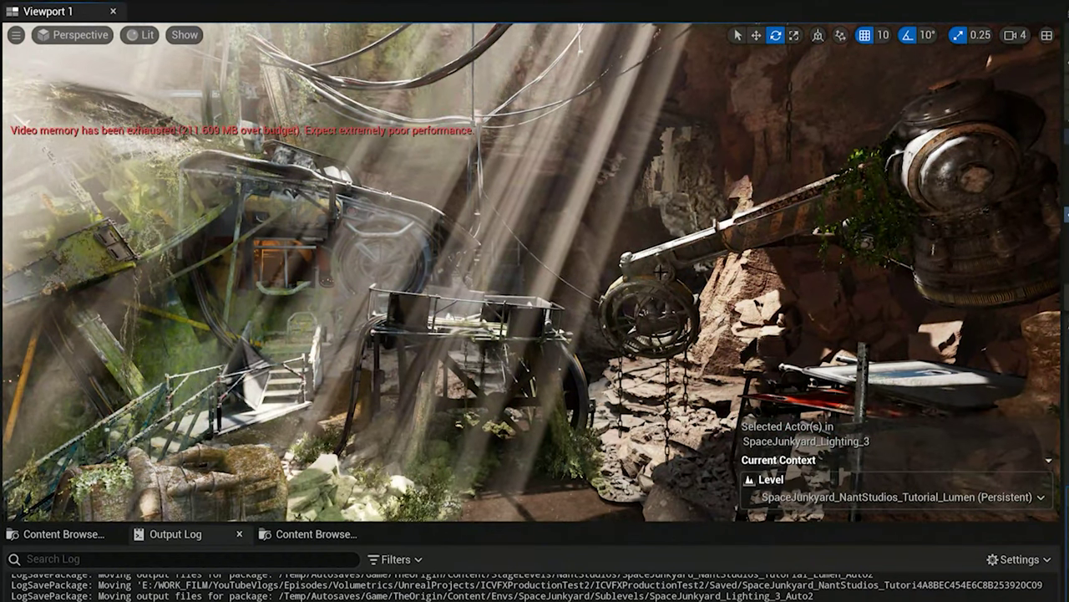
key(Up)
key(BackSpace)
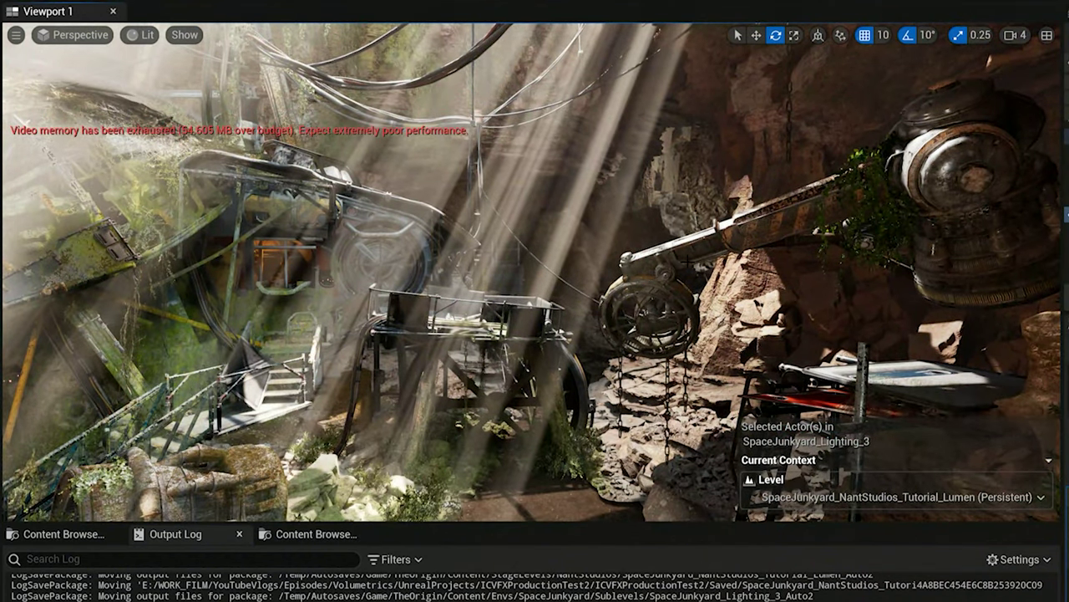
right_click(645, 276)
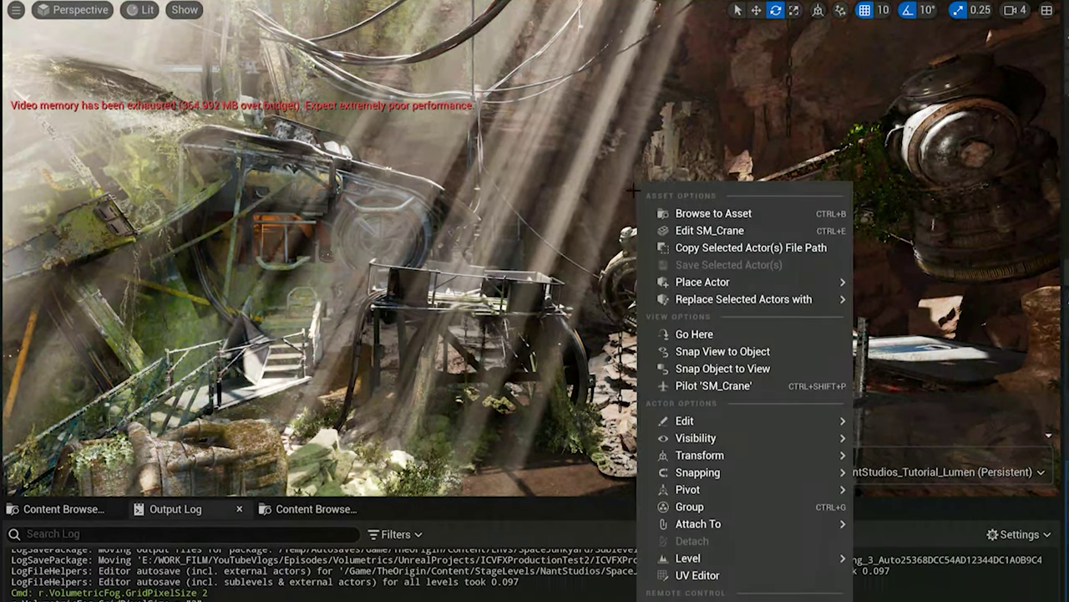
click(597, 160)
Run the console command stat gpu to check the cost of each rendering feature.
key(grave)
text(stat gpu)
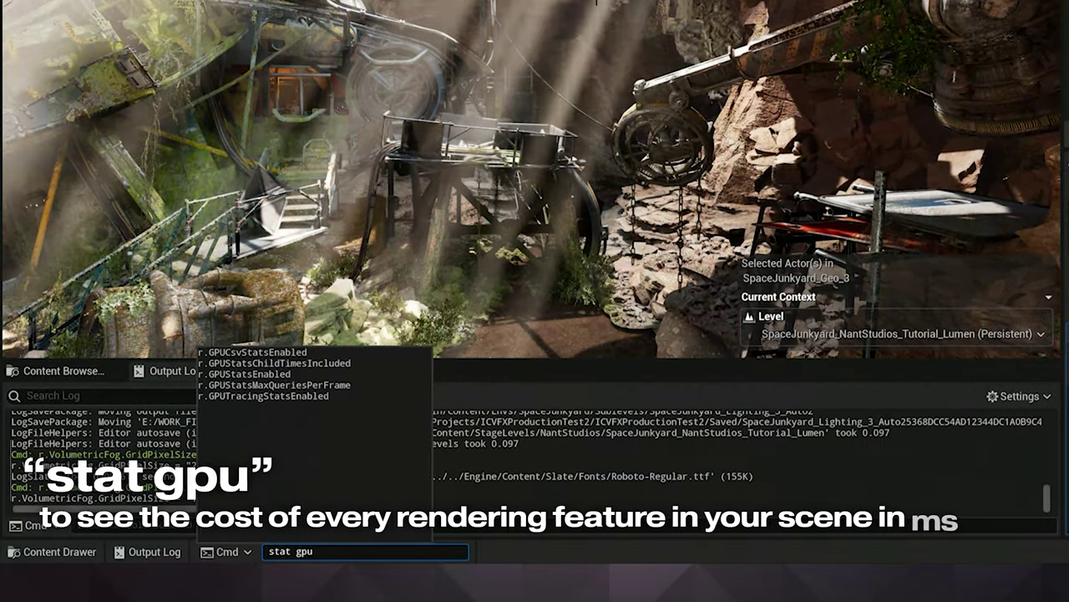
key(Return)
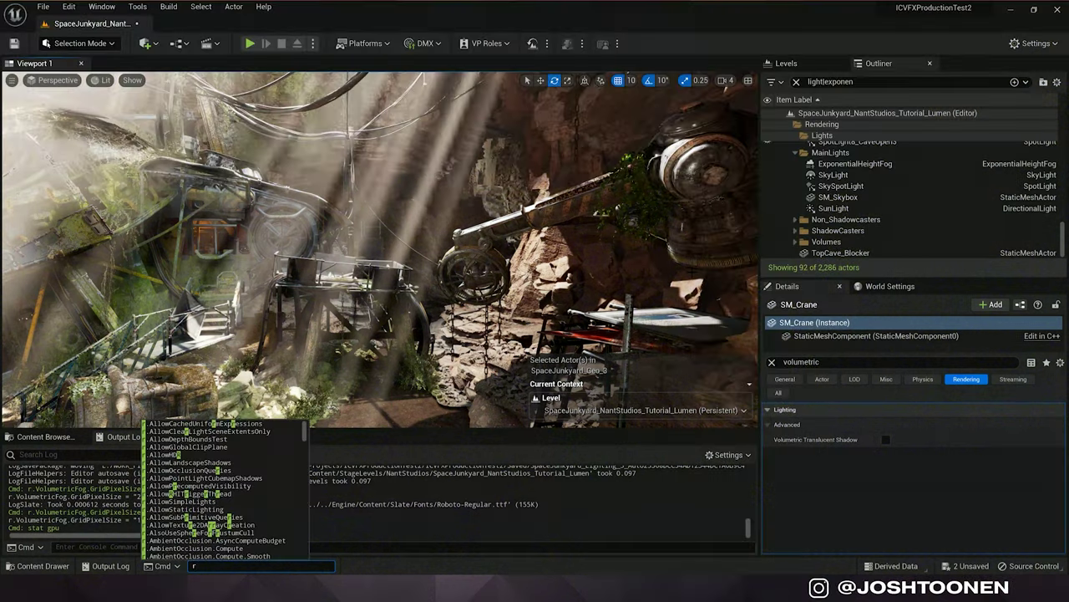
Set the console variable r.VolumetricFog.GridPixelSize to 2 and check the volumetric fog's GPU cost.
text(.VolumetricFog.GridPixelSize)
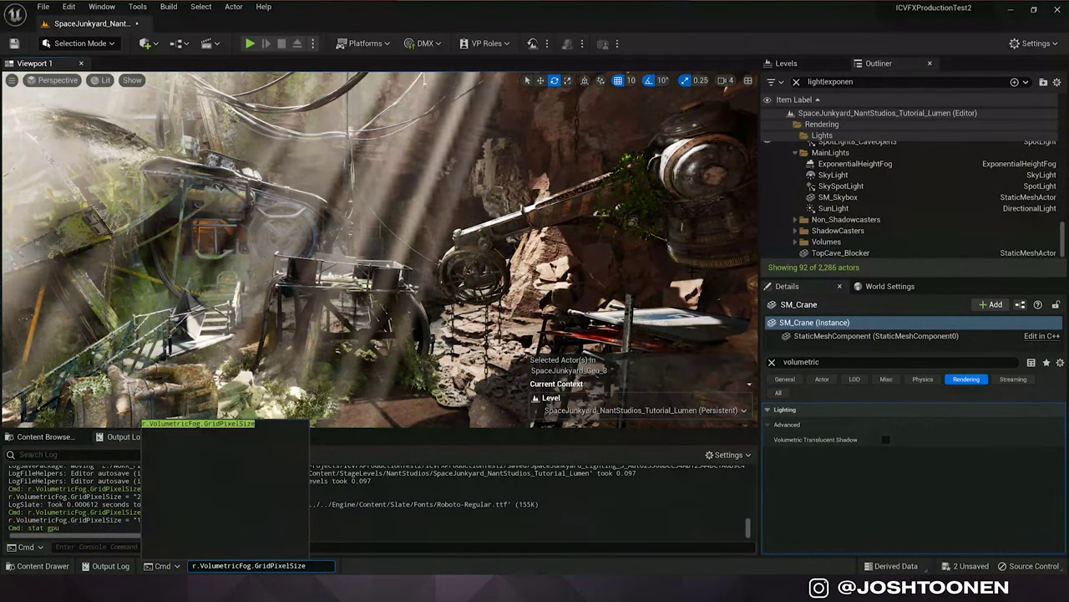
text( 2)
key(Return)
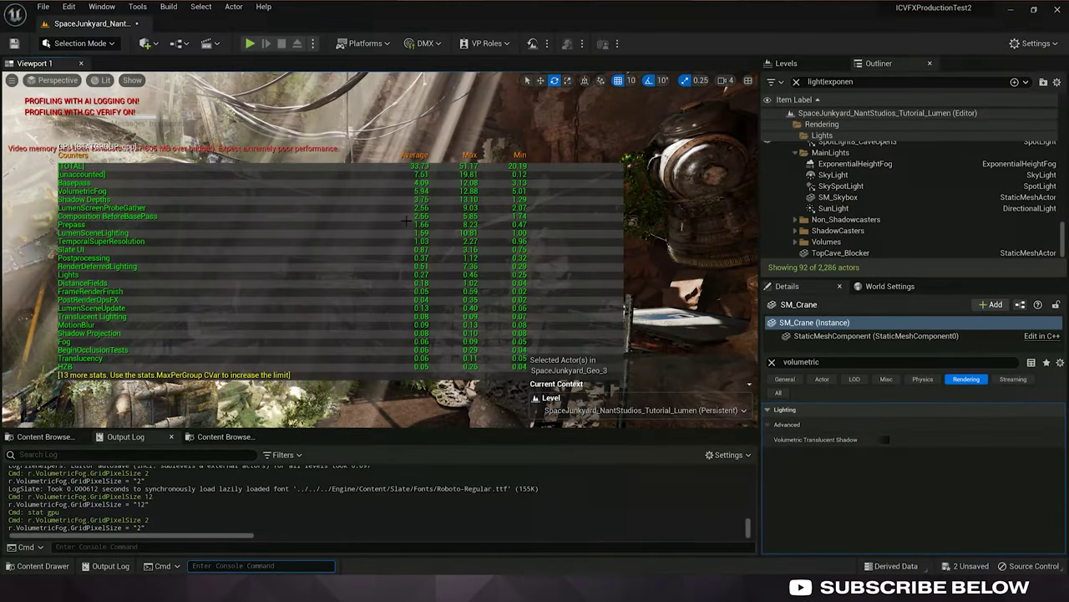
right_drag(406, 221, 394, 218)
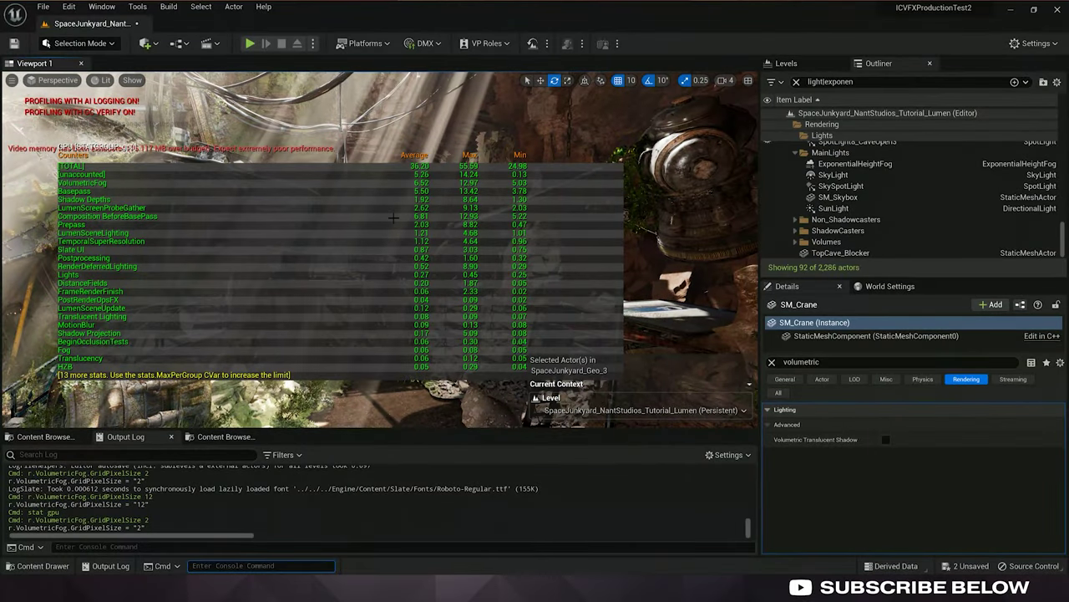
Set the console variable r.VolumetricFog.GridPixelSize to 4 to reduce the fog's GPU cost.
key(Up)
key(BackSpace)
text(4)
key(Return)
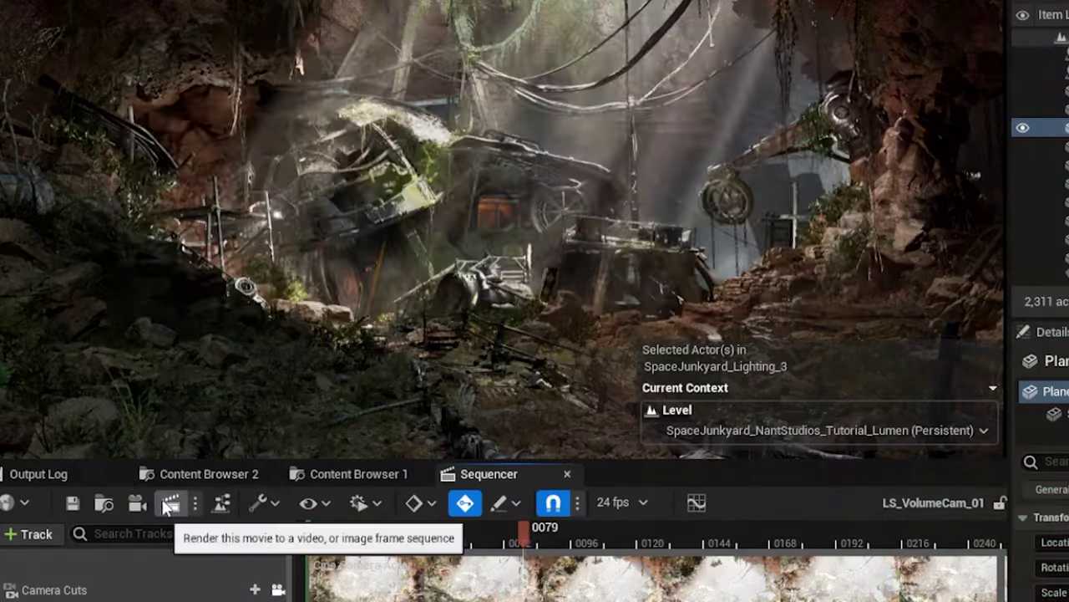
Open the movie render configuration for the LS_VolumeCam_01 sequence and add the Console Variables setting.
click(169, 503)
click(309, 126)
click(585, 111)
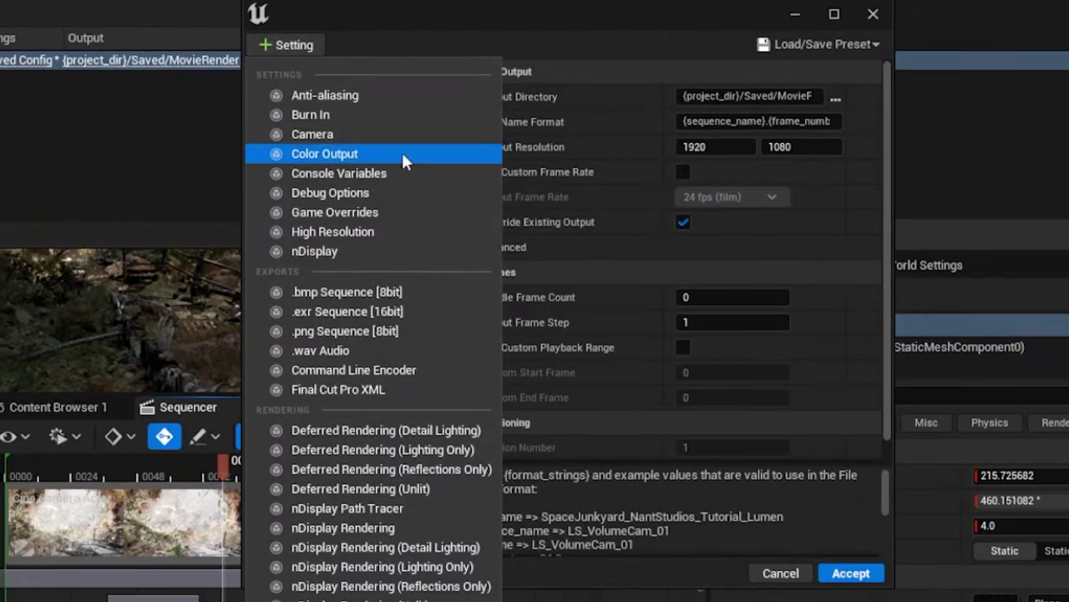
click(669, 238)
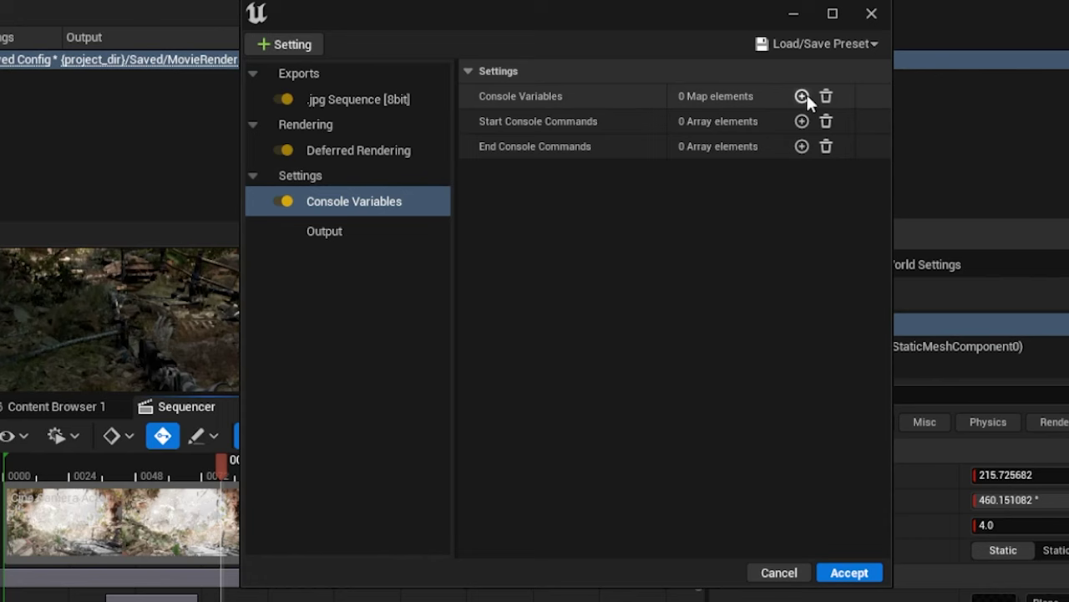
Add the console variable r.VolumetricFog.GridPixelSize with a value of 2 to the render settings.
click(802, 96)
click(634, 122)
text(r.VolumetricFog.GridPixelSize)
key(Tab)
text(2)
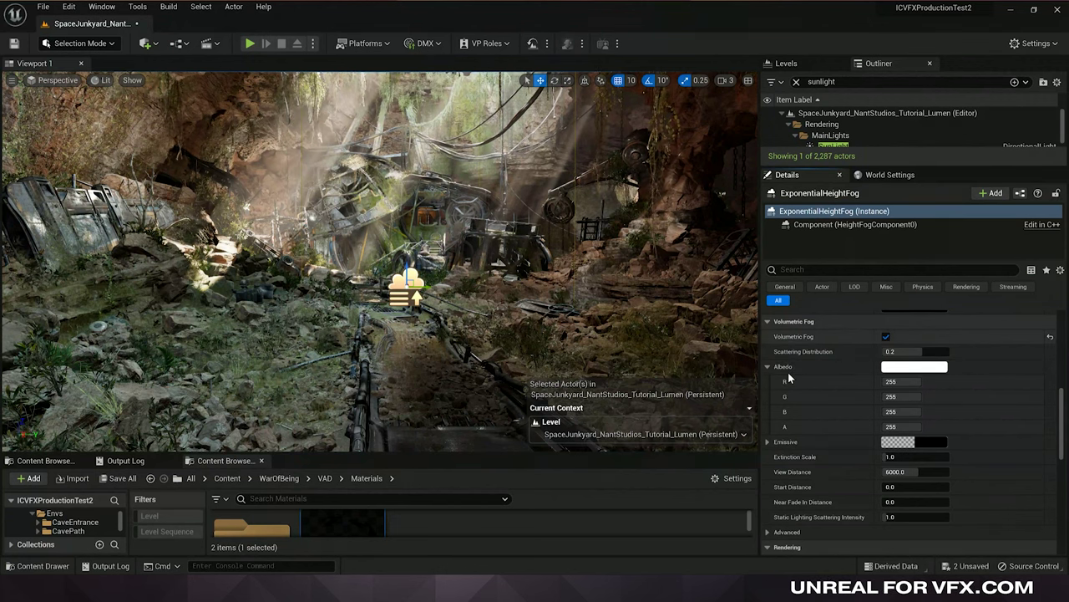
Try tinting the ExponentialHeightFog's volumetric Albedo with light blue and other hues.
click(918, 370)
click(883, 558)
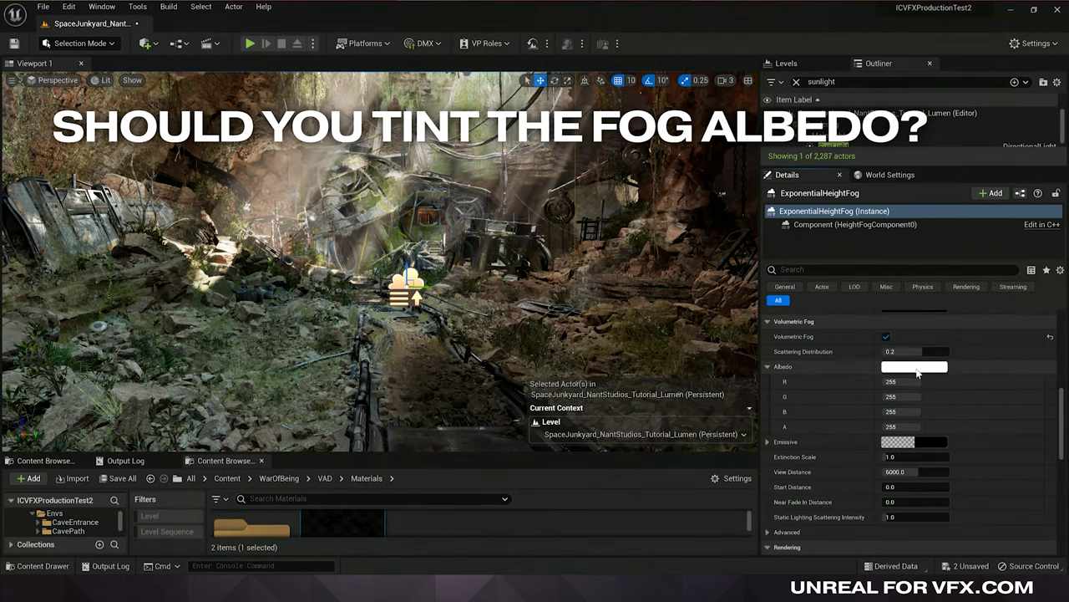
click(910, 366)
click(721, 365)
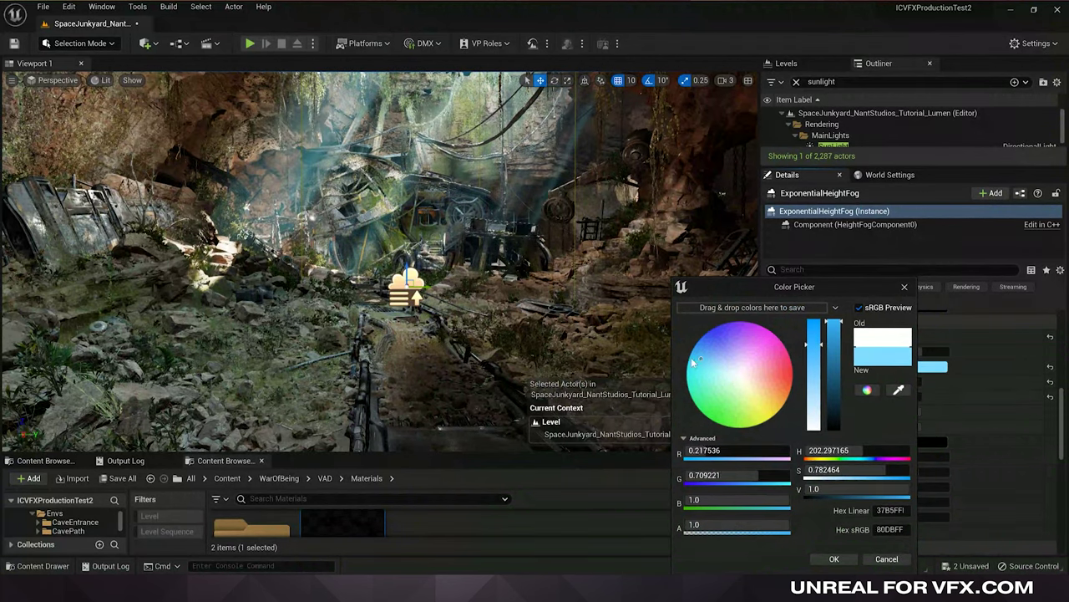
mouse_move(706, 364)
mouse_down()
mouse_move(717, 343)
mouse_move(756, 360)
mouse_move(747, 394)
mouse_up()
mouse_move(681, 409)
mouse_down()
mouse_move(766, 398)
mouse_move(793, 365)
mouse_up()
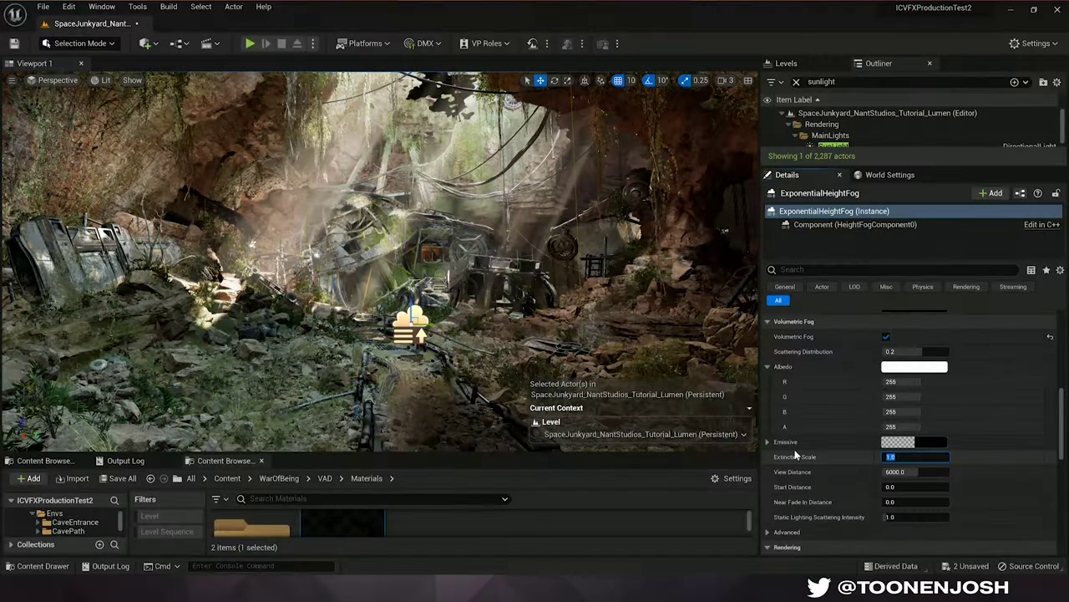
Set the ExponentialHeightFog's Extinction Scale to 4 and its Fog Density to 0.5.
text(4)
key(Return)
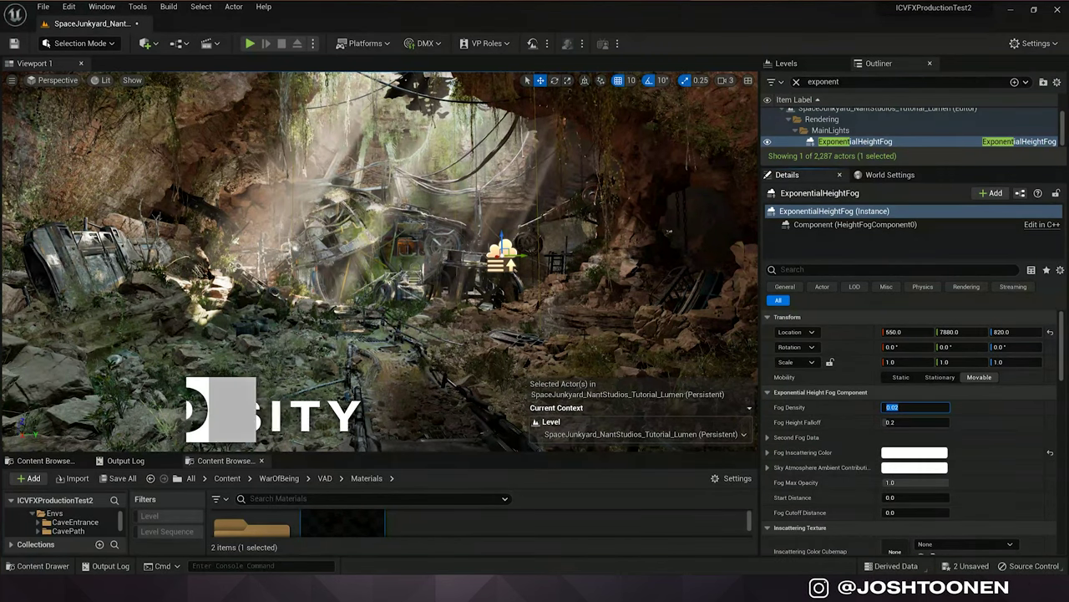
text(0.5)
key(Return)
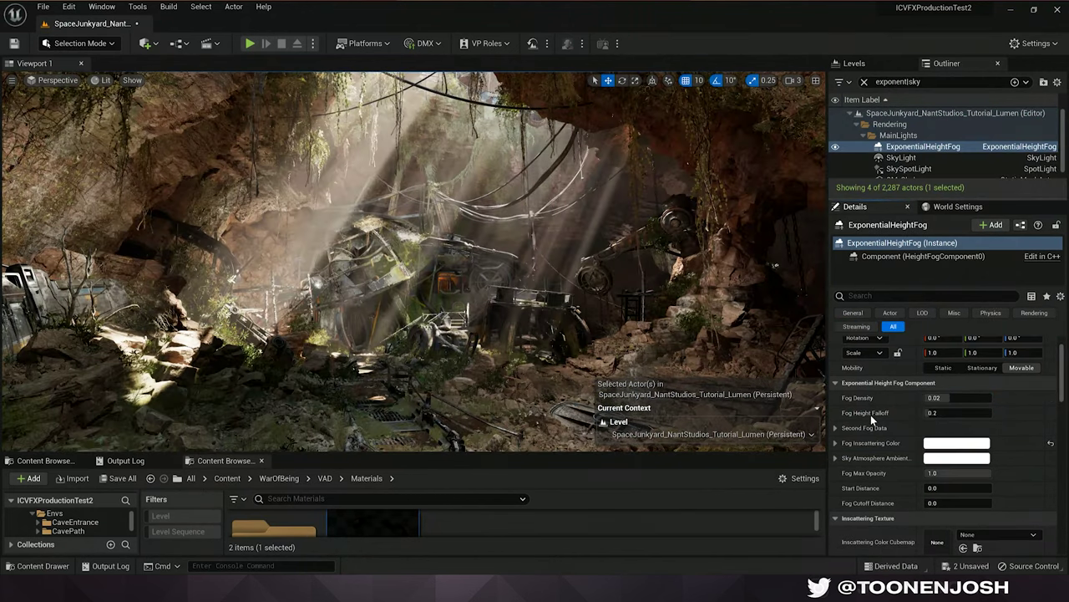
Lower the Fog Height Falloff, try a Fog Density of 0.1, and set the density to 0.02.
mouse_move(936, 413)
mouse_down()
mouse_move(962, 413)
mouse_move(926, 413)
mouse_move(968, 413)
mouse_move(925, 413)
mouse_up()
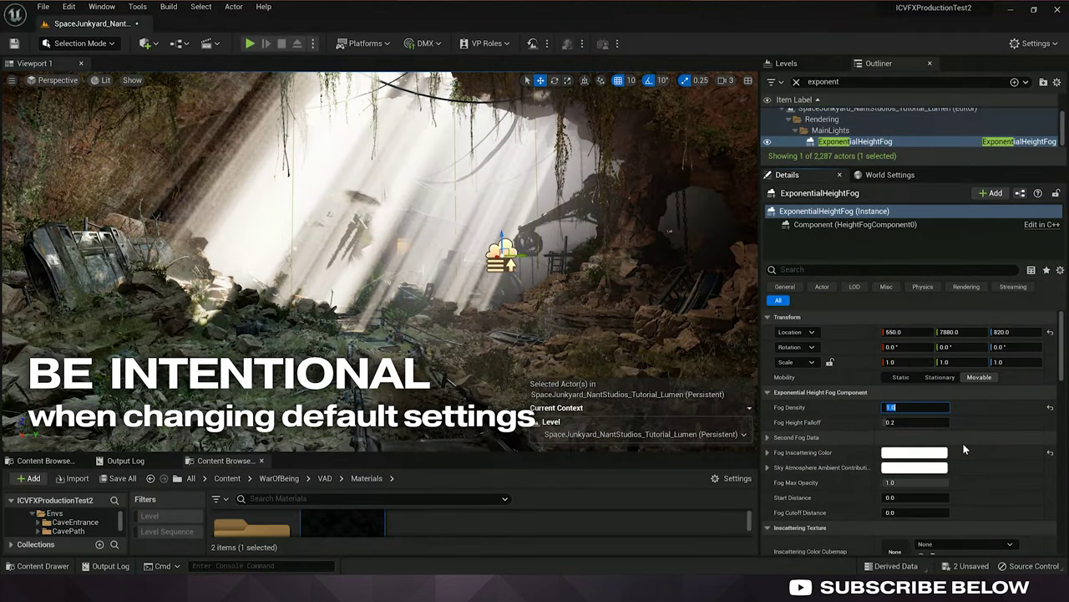
text(0.1)
key(Return)
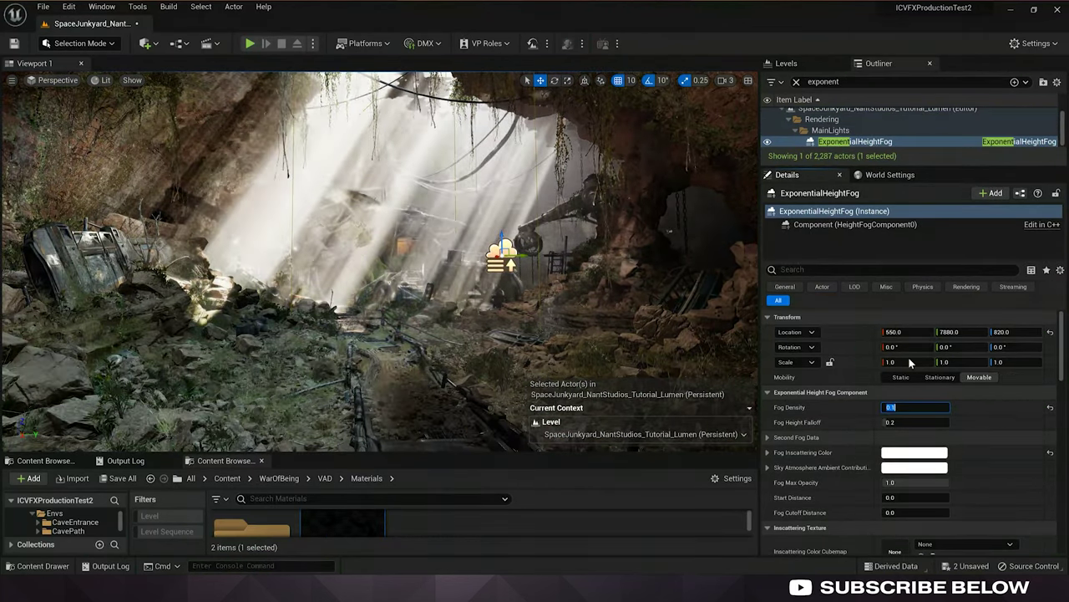
text(0.02)
key(Return)
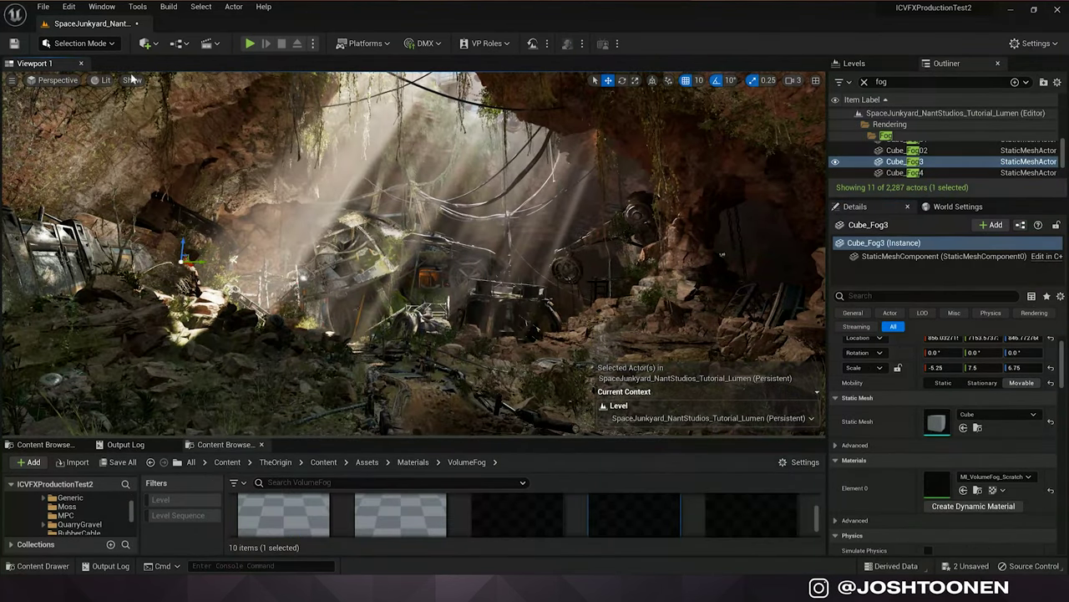
Place a sphere shape in the middle of the cave and scale it to 4.0 on all axes.
click(147, 43)
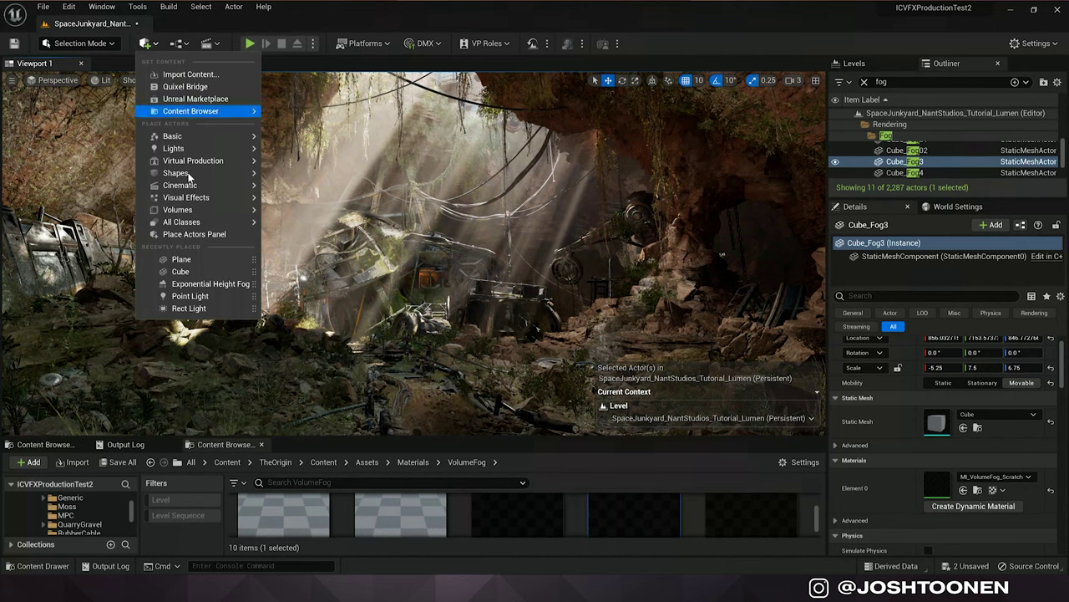
mouse_move(241, 173)
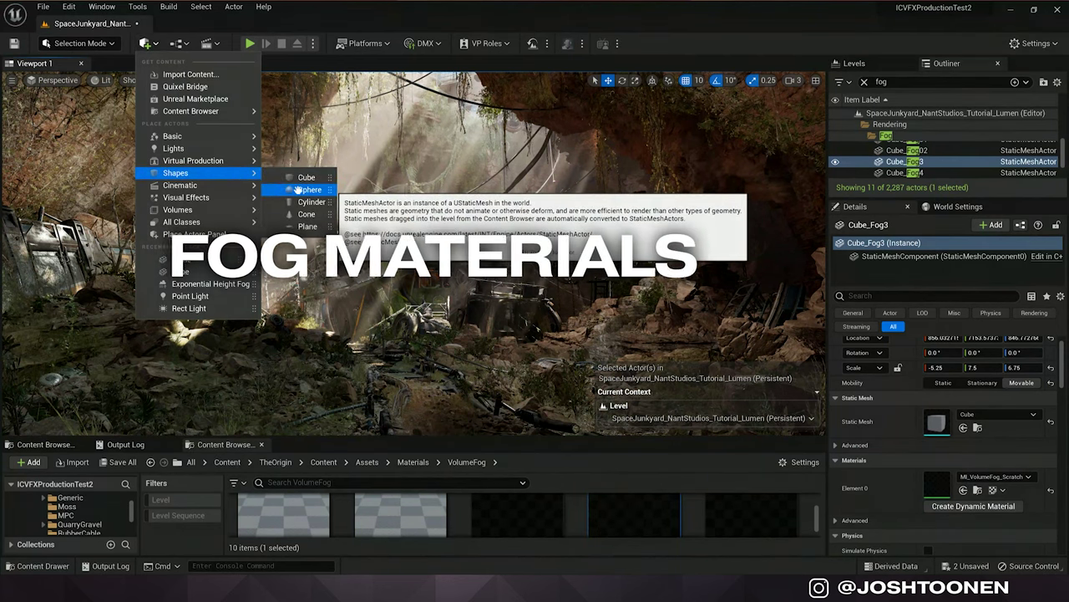
drag(299, 190, 445, 345)
drag(449, 302, 510, 254)
key(r)
scroll(437, 518, down, 2)
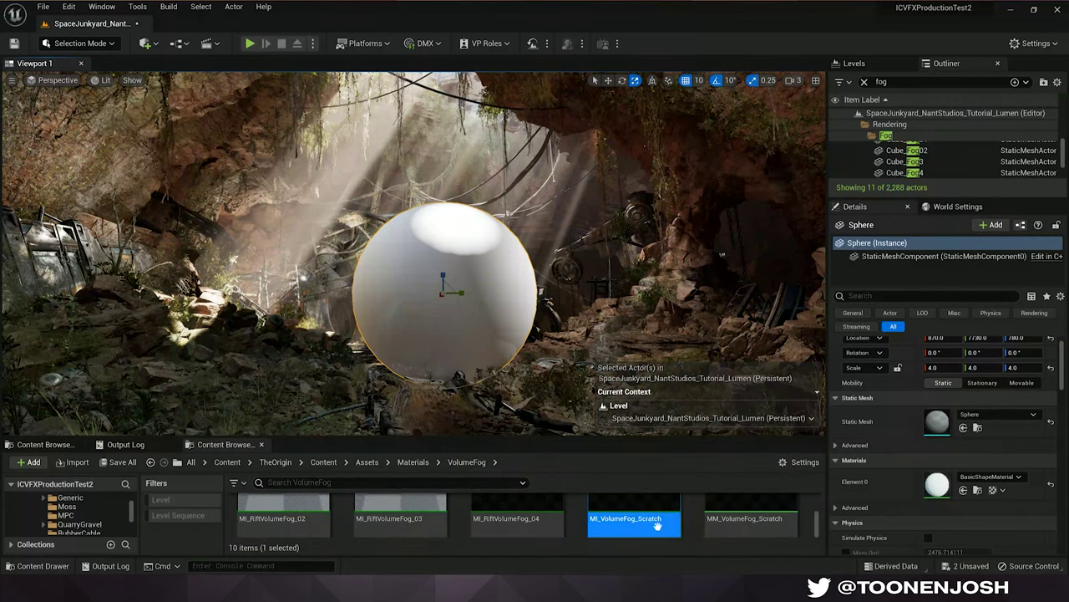
Apply the MI_VolumeFog_Scratch material to the sphere and move it up into the sun shafts.
drag(639, 512, 489, 284)
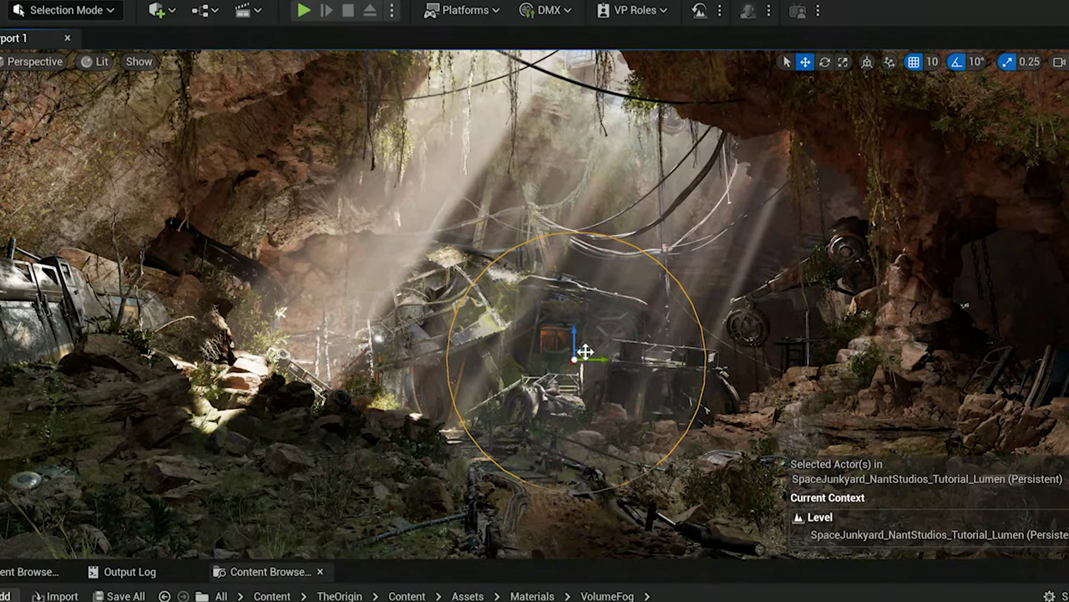
drag(578, 355, 375, 289)
key(g)
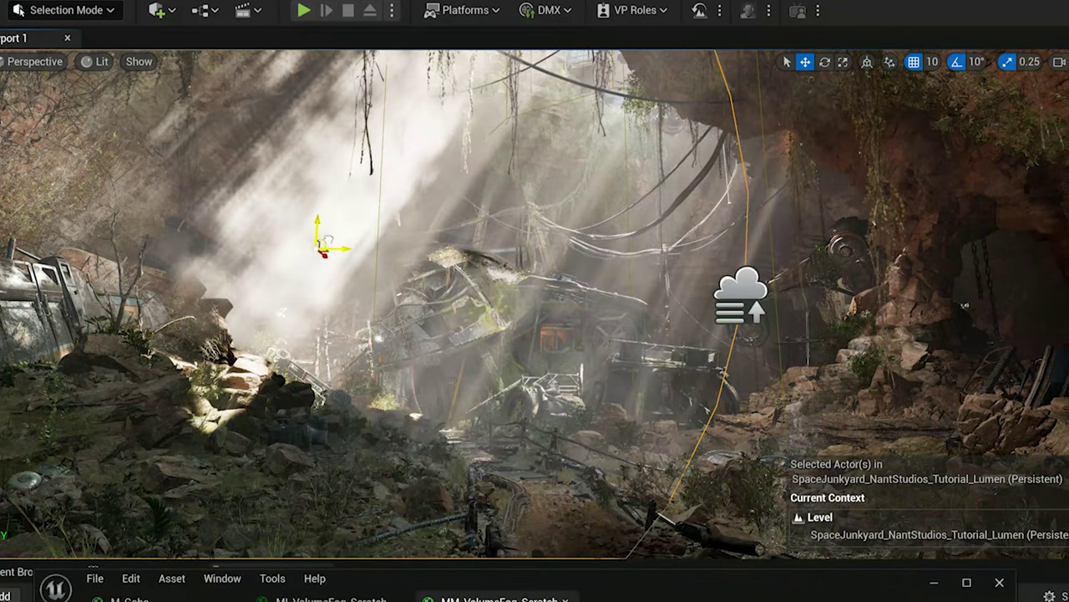
Move the fog sphere down to the foreground beside the metal railing and shrink it.
drag(326, 244, 777, 510)
right_drag(743, 422, 726, 455)
key(r)
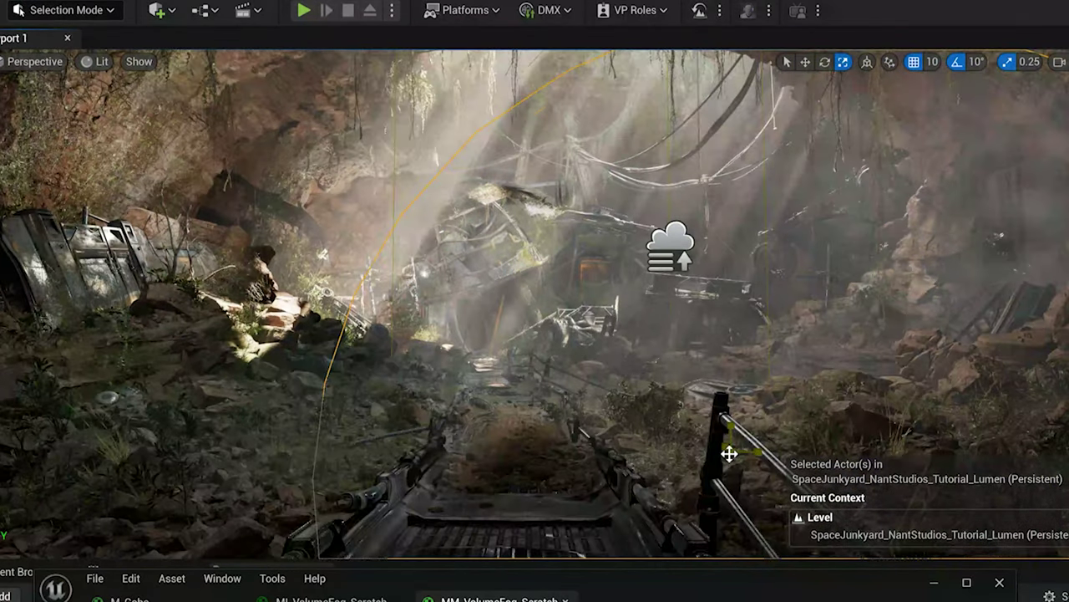
drag(731, 451, 698, 478)
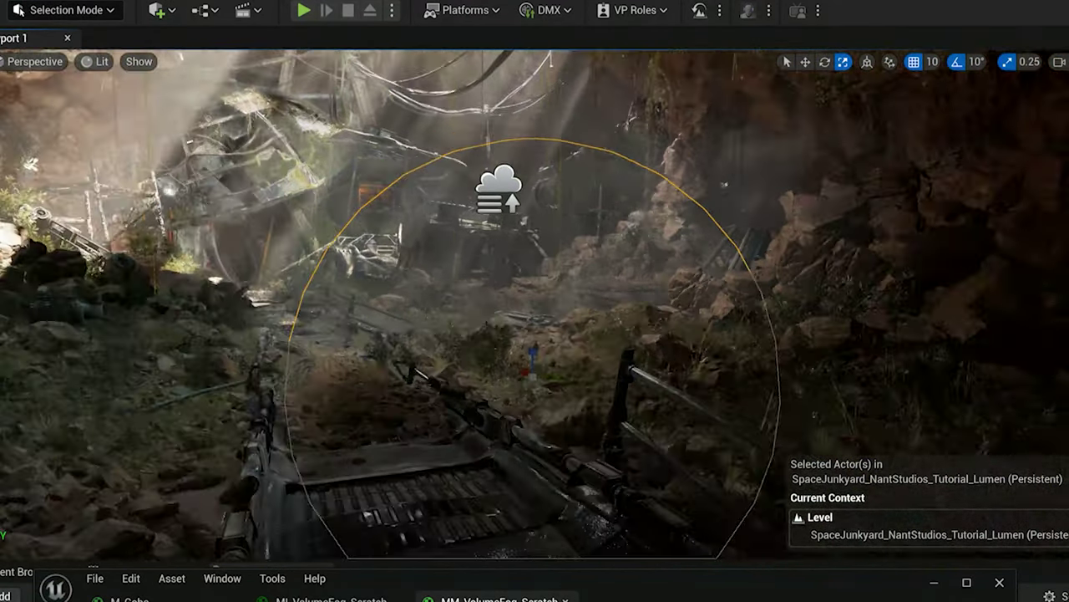
Enlarge the fog sphere around the foreground tracks to a uniform scale of 12.75.
right_drag(535, 334, 468, 292)
drag(611, 412, 656, 368)
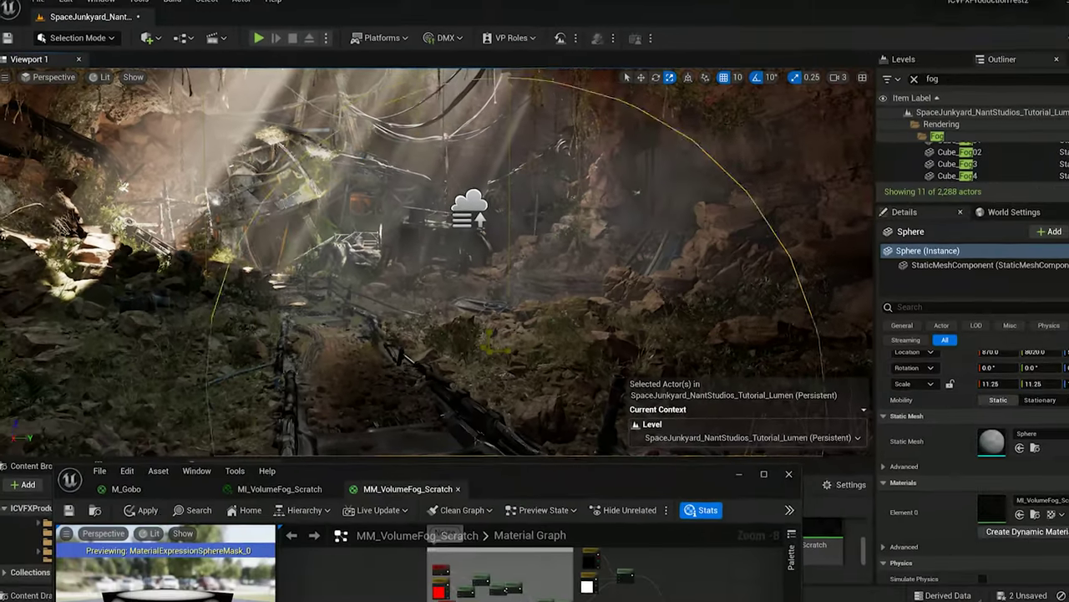
drag(479, 439, 544, 435)
right_drag(543, 434, 501, 415)
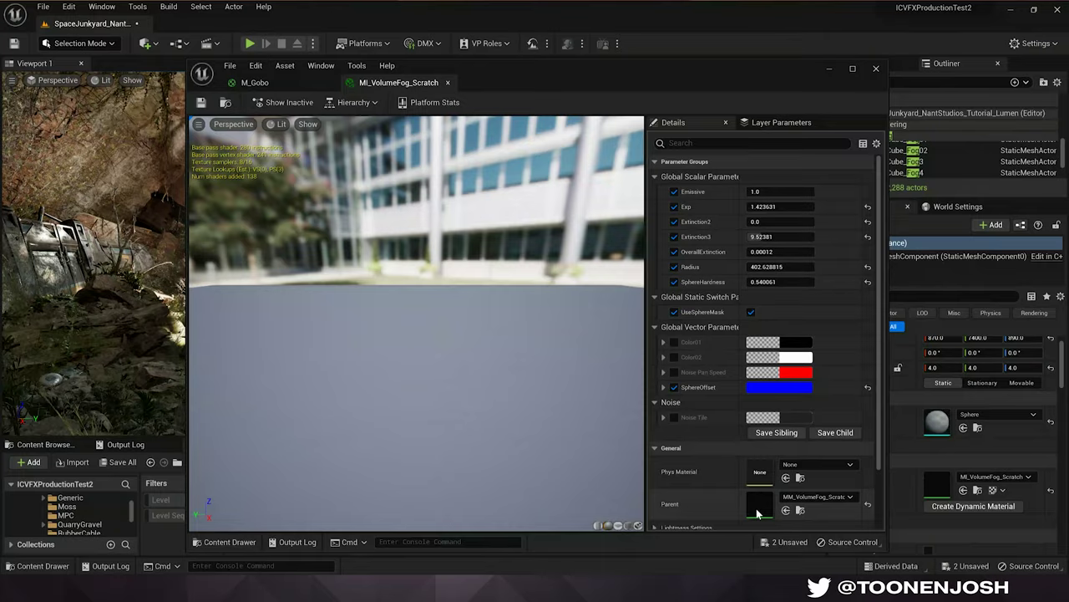
Open the parent material MM_VolumeFog_Scratch and choose Volume as its Material Domain.
double_click(757, 511)
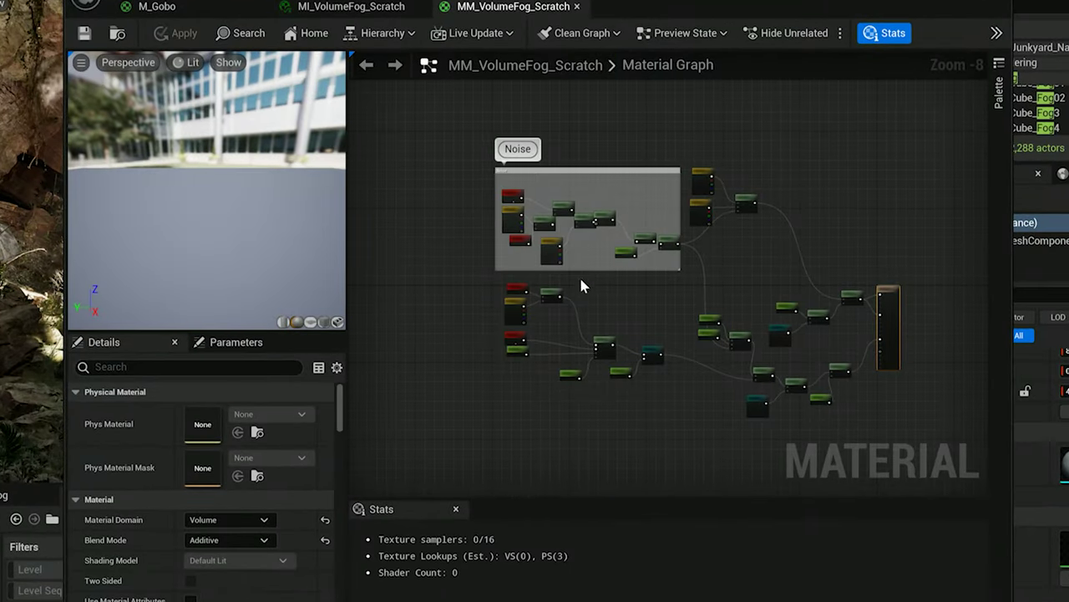
scroll(582, 276, up, 4)
scroll(141, 448, down, 2)
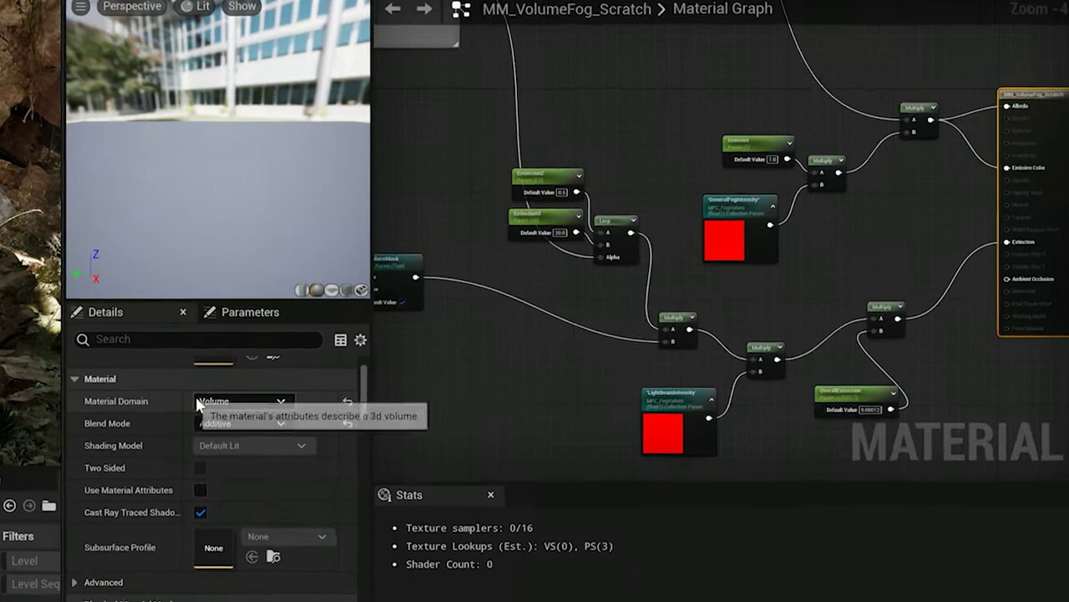
click(228, 424)
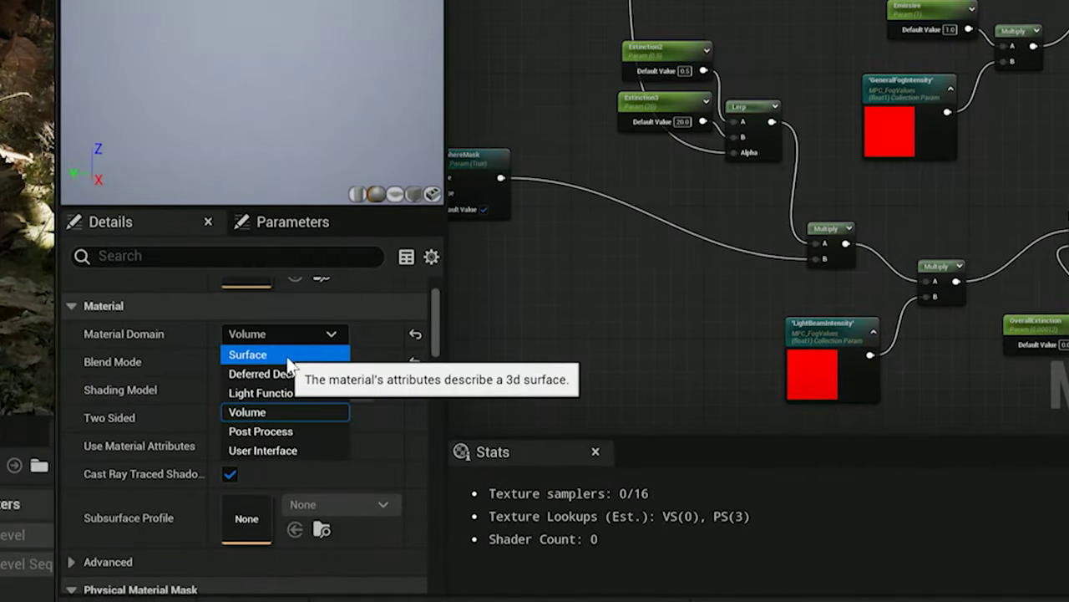
click(290, 411)
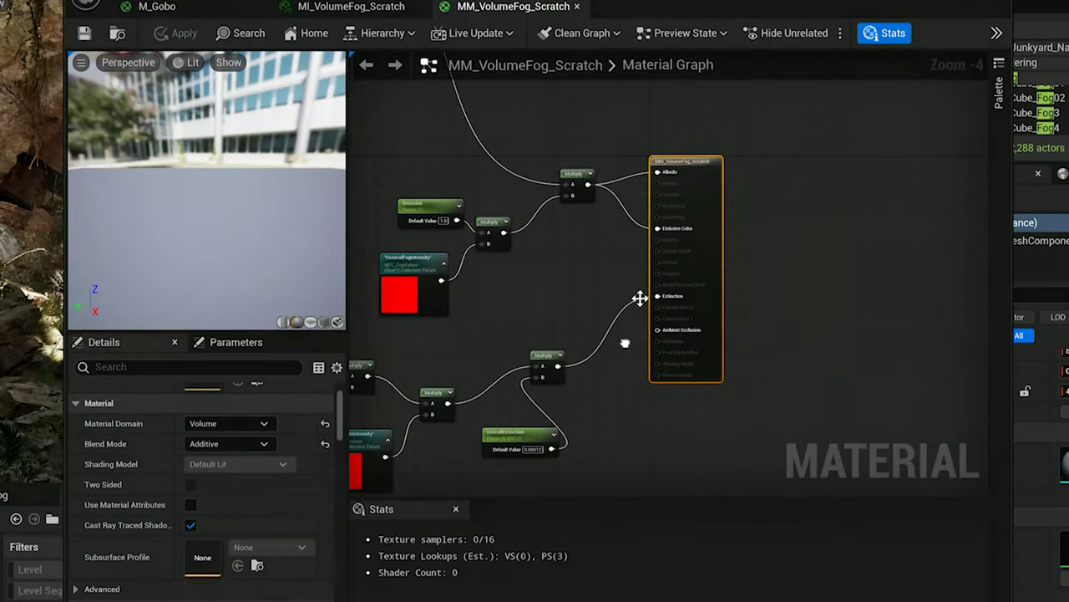
Reposition the SphereMask node, preview it on the cube, and adjust the Radius parameter's default value.
scroll(687, 305, up, 5)
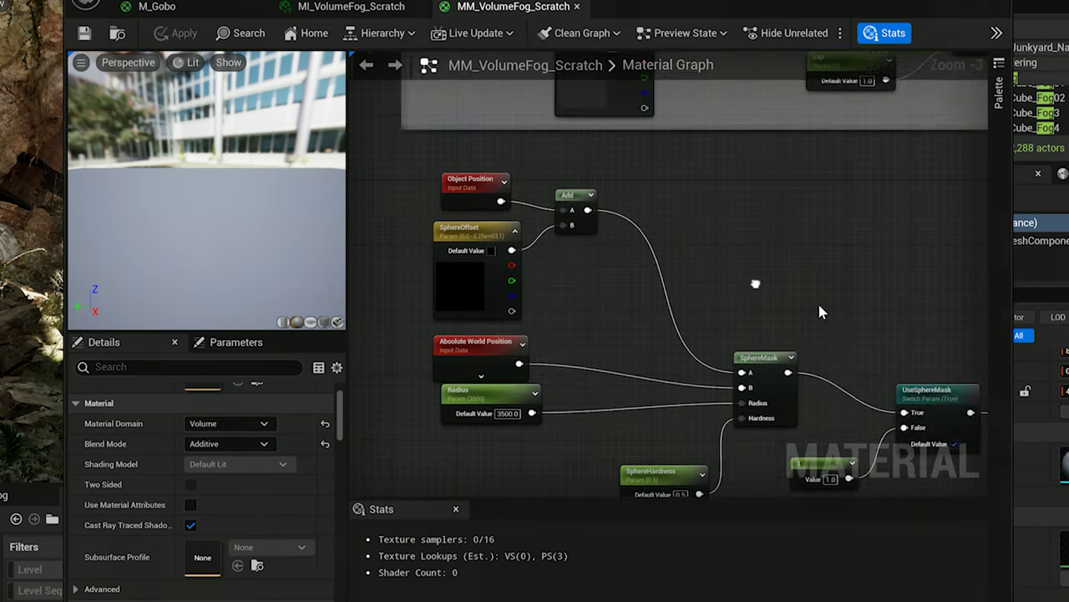
right_drag(751, 283, 819, 280)
drag(823, 353, 764, 248)
click(554, 404)
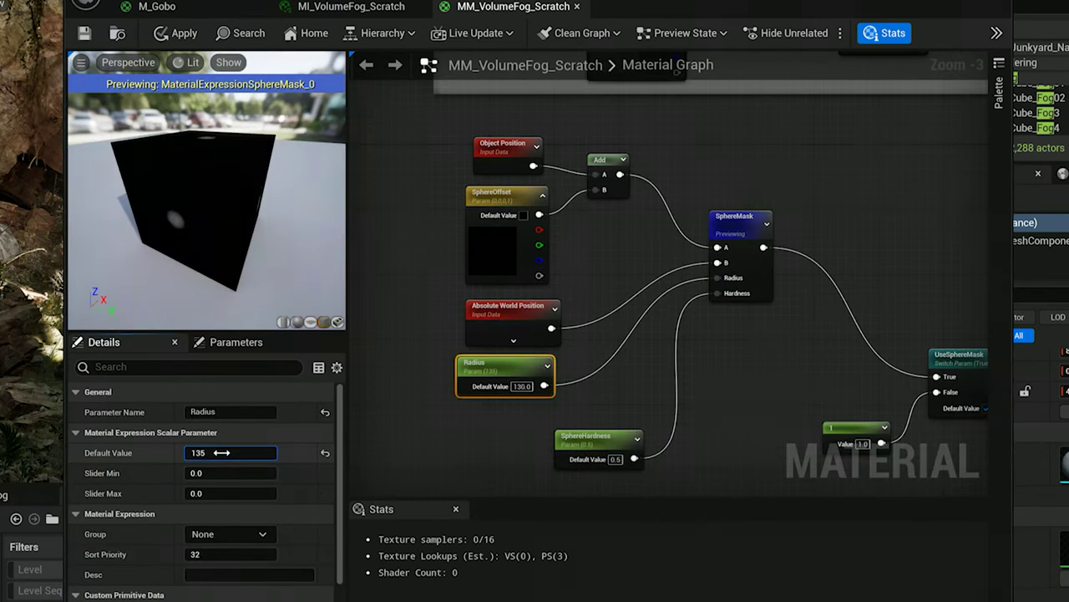
drag(221, 452, 221, 452)
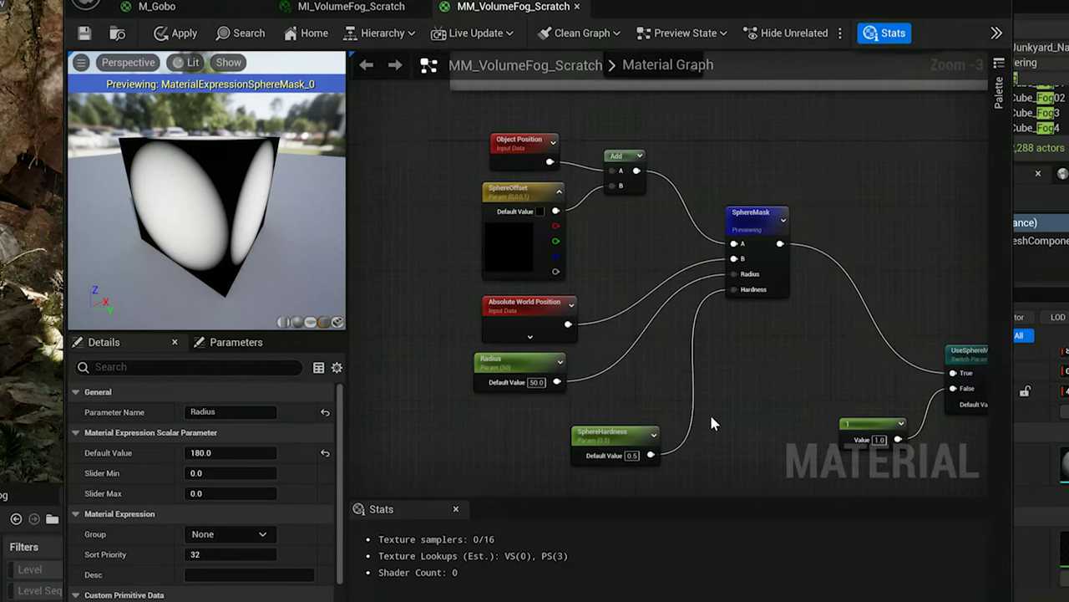
Preview the Noise node's gradient pattern on the cube and examine it from different angles.
drag(388, 101, 820, 448)
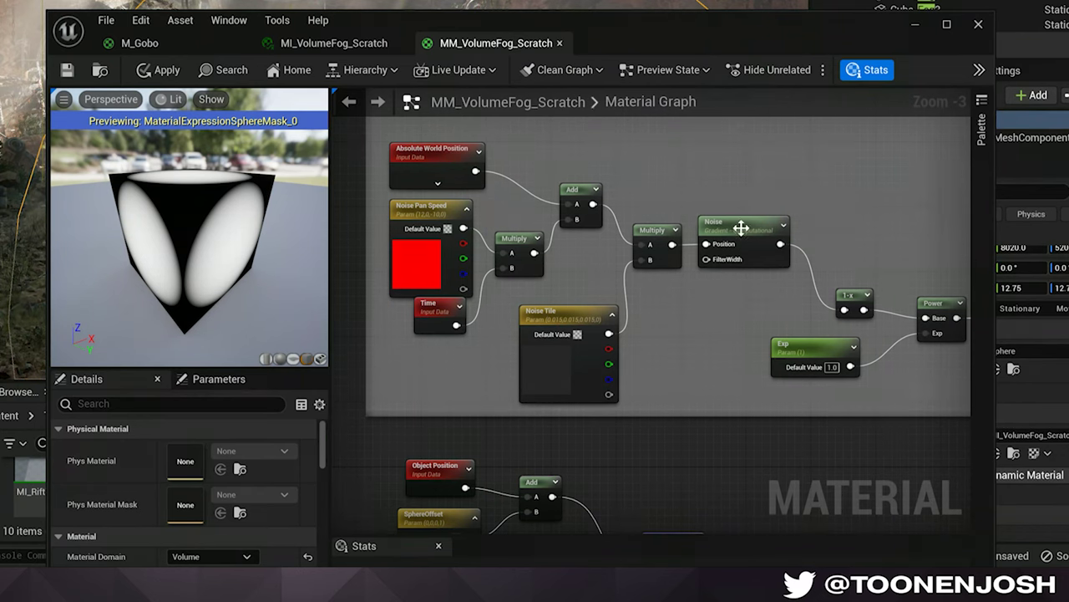
mouse_move(741, 227)
mouse_down()
mouse_move(789, 193)
mouse_move(741, 235)
mouse_up()
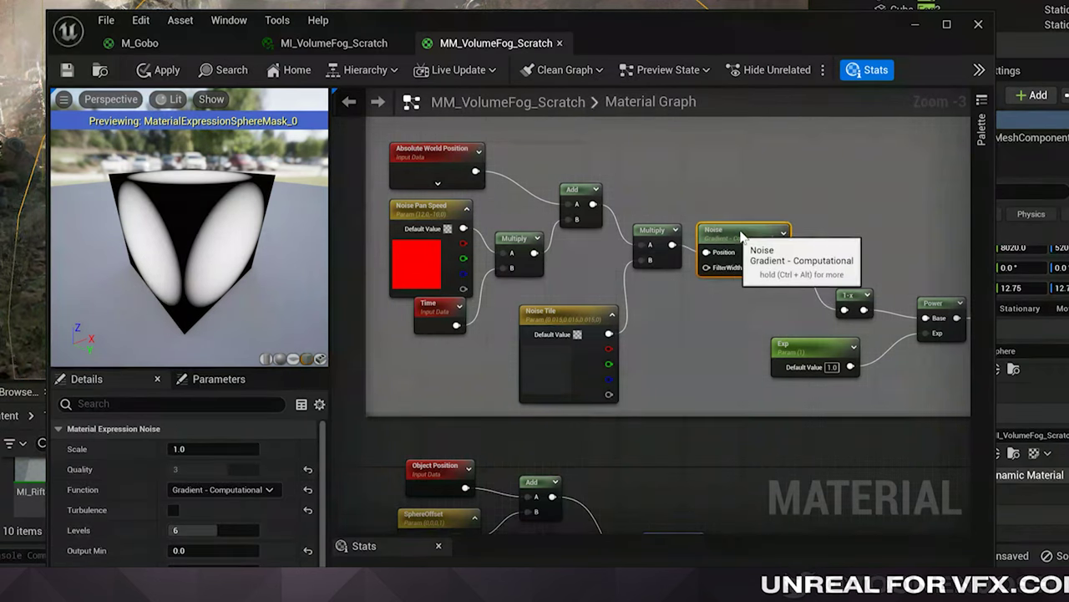
scroll(741, 235, down, 1)
key(space)
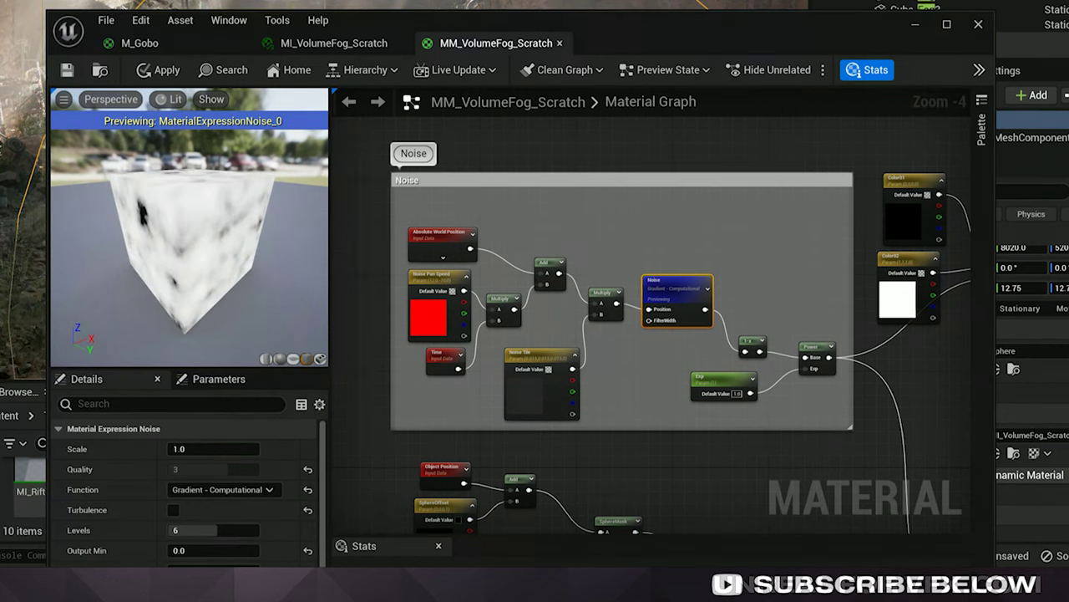
drag(188, 217, 297, 205)
drag(133, 234, 244, 220)
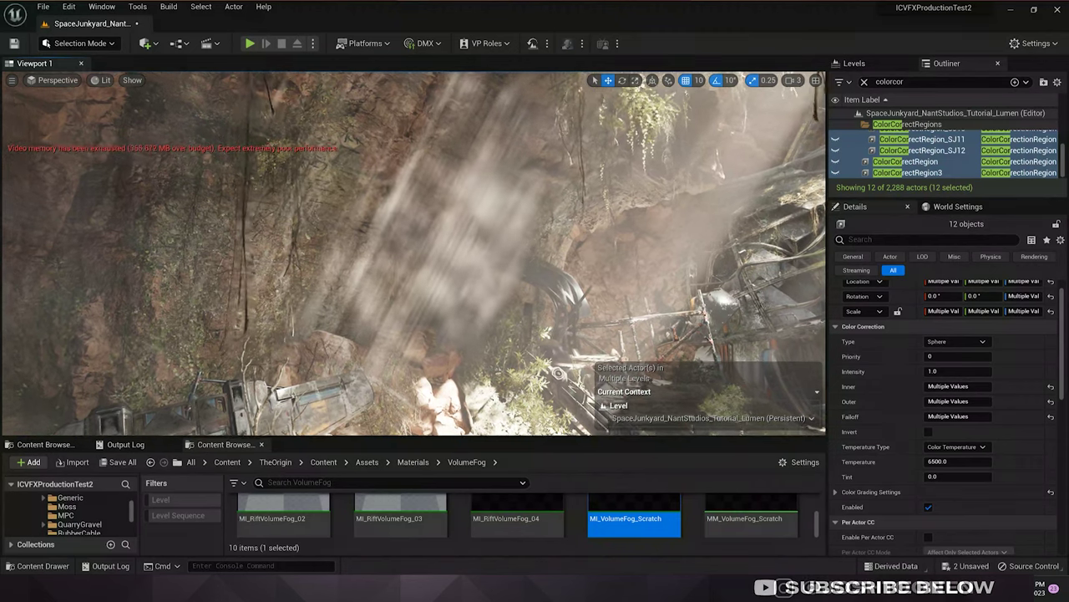
right_drag(401, 245, 401, 246)
right_drag(494, 273, 495, 273)
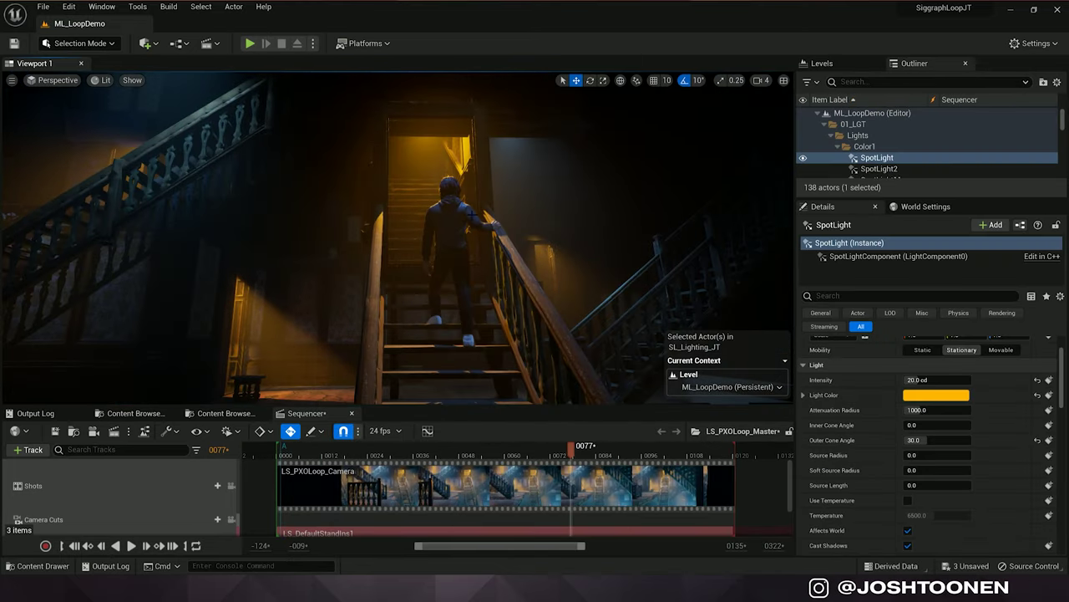
Search the ML_LoopDemo level for "exponent" and select the Exponential Height Fog actor.
text(exponente)
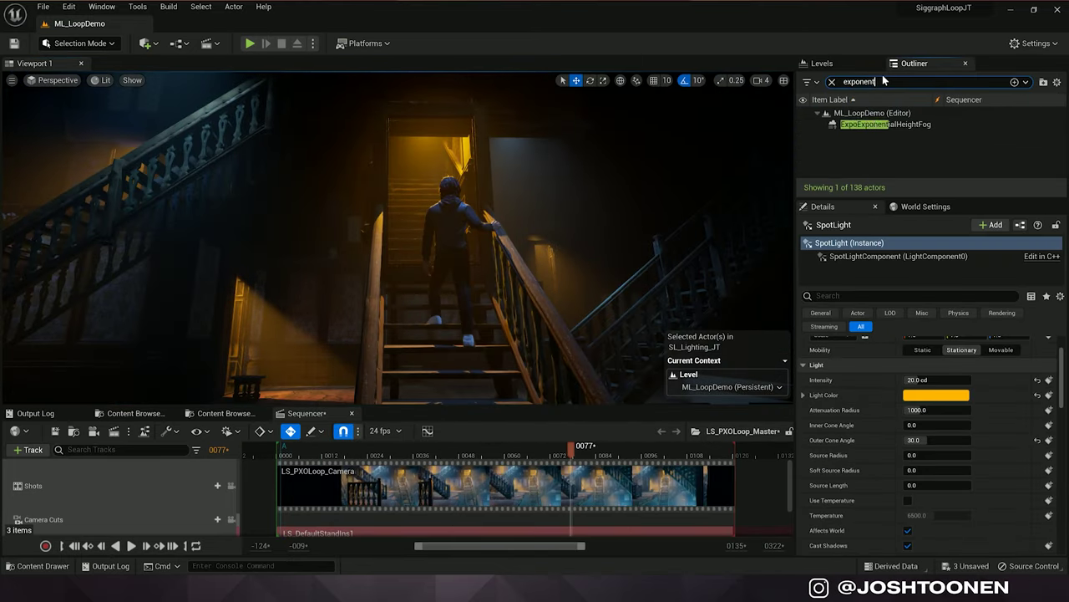
click(868, 125)
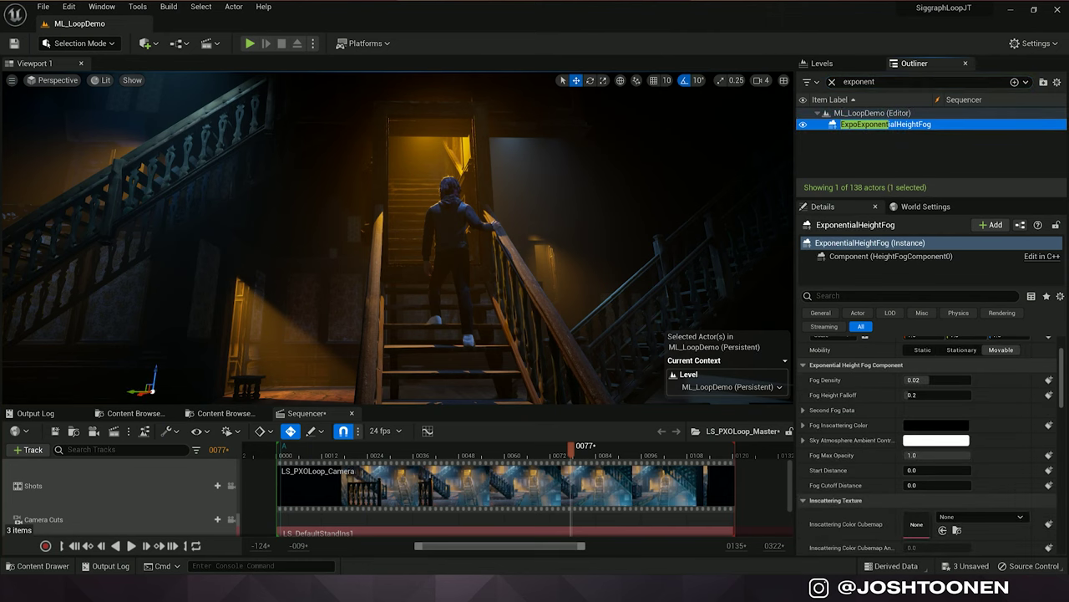
click(879, 81)
Select the orange spot light above the staircase doorway and filter its details by "vol" to examine the volumetric scattering settings.
key(w)
right_drag(585, 225, 559, 213)
key(g)
click(445, 175)
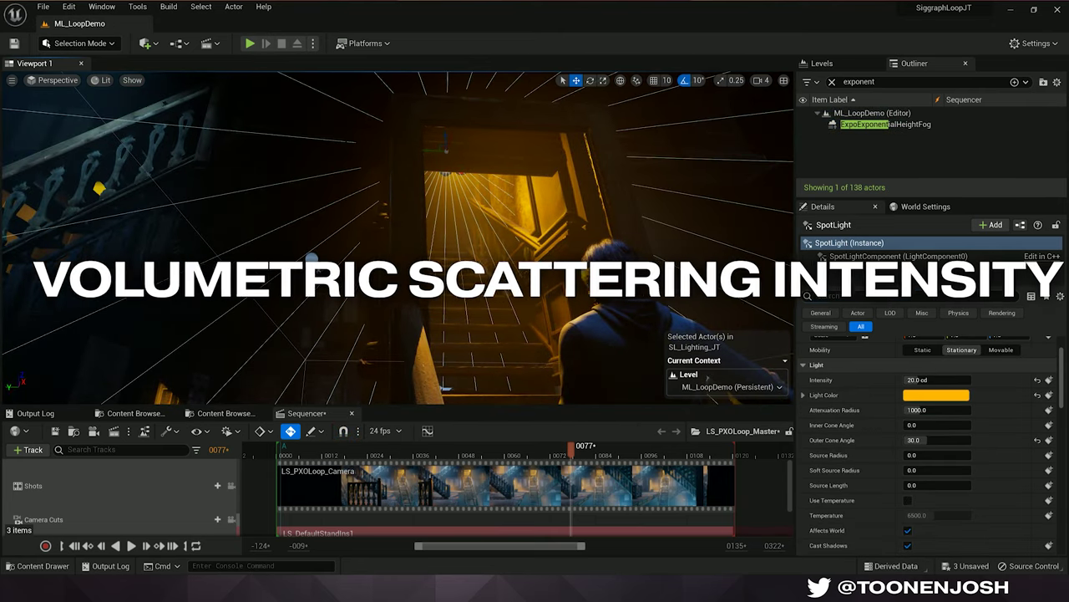
text(vol)
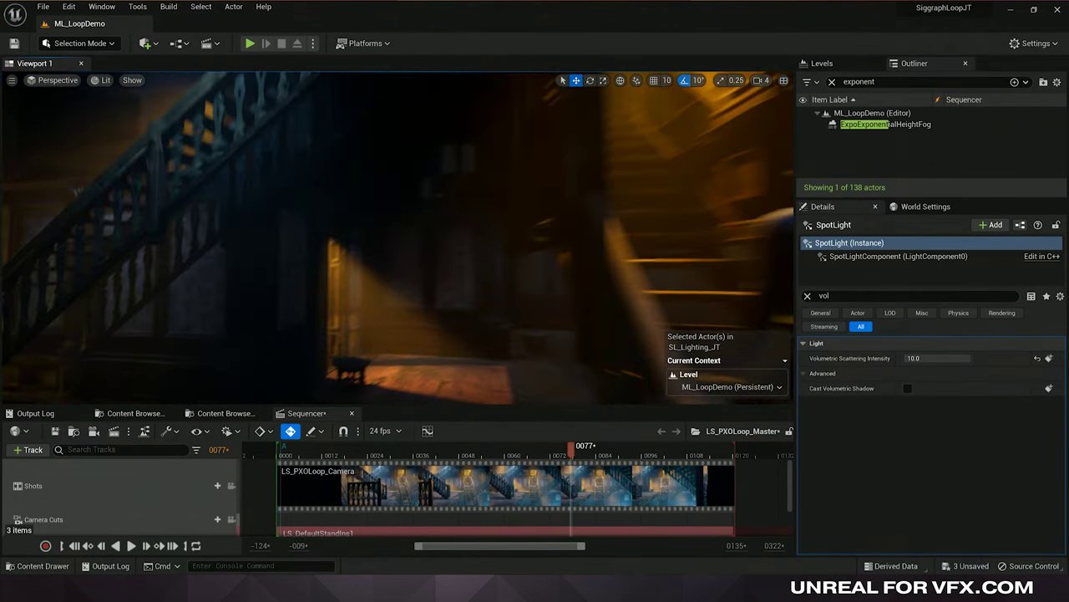
Add a new spot light over the orange-lit floor patch and raise it high above the floor.
click(145, 43)
mouse_move(173, 148)
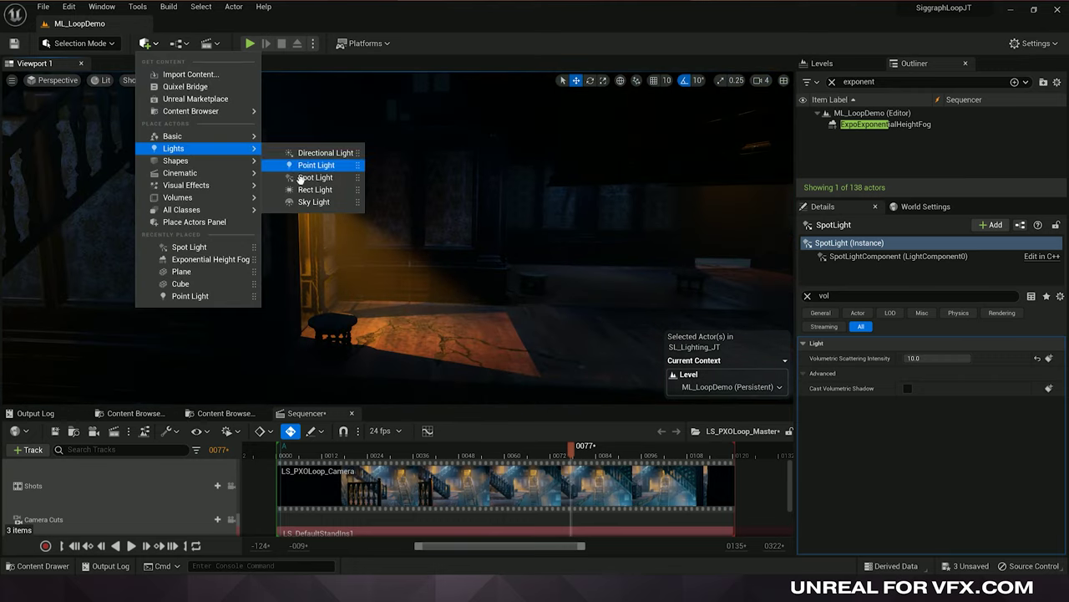
click(311, 178)
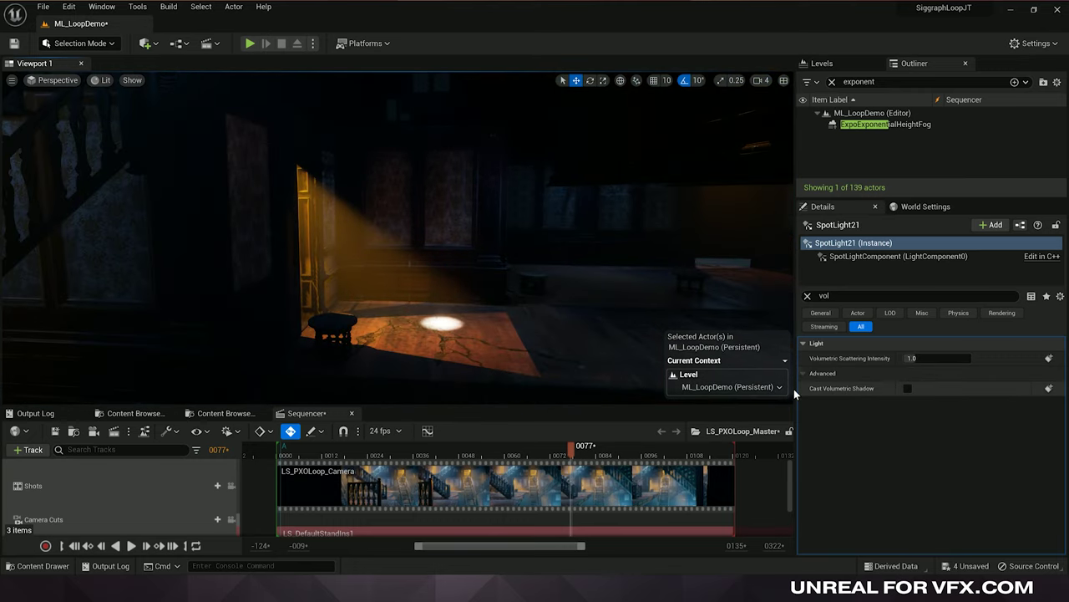
key(f)
key(g)
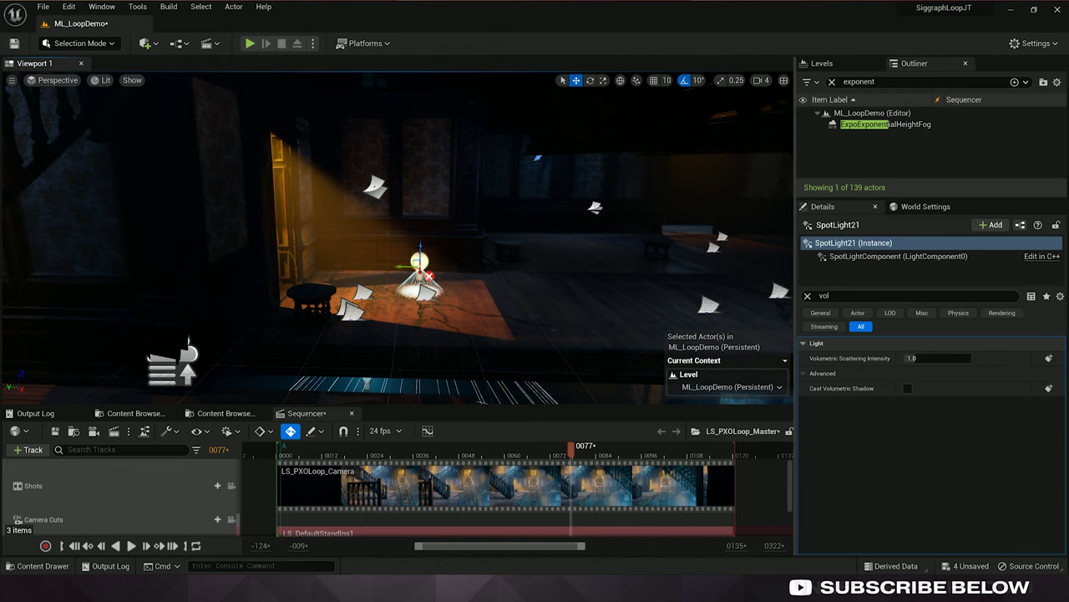
drag(420, 248, 445, 74)
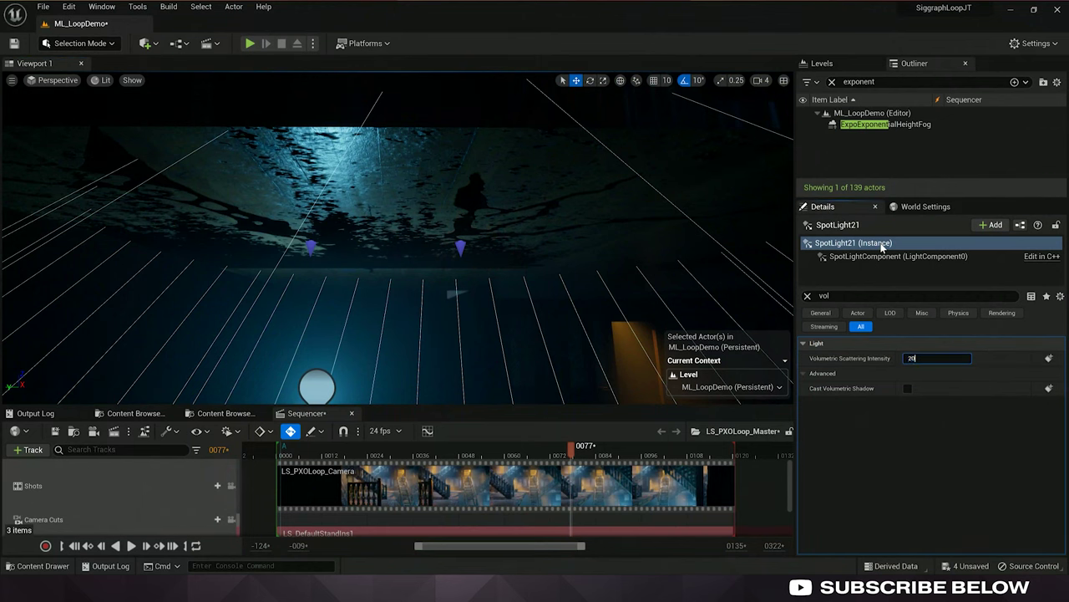
Set the new spot light's Volumetric Scattering Intensity to 20 and enable Cast Volumetric Shadow.
key(Return)
alt+drag(413, 206, 270, 215)
key(g)
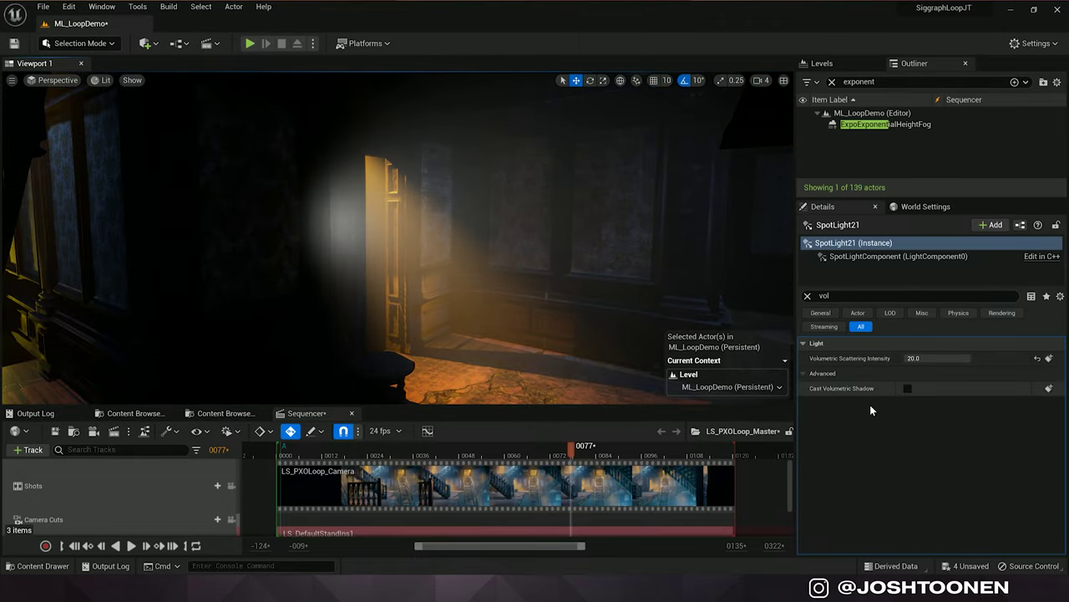
click(907, 388)
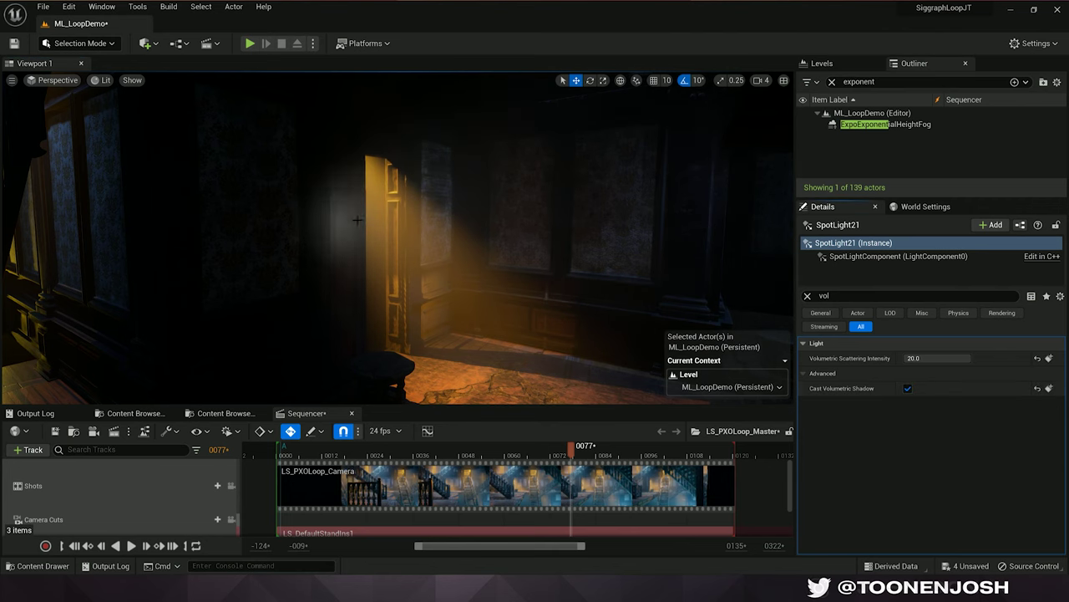
Move the new spot light away from the orange doorway into the room and set its Volumetric Scattering Intensity to 60.
alt+drag(368, 242, 276, 224)
key(g)
drag(212, 214, 448, 216)
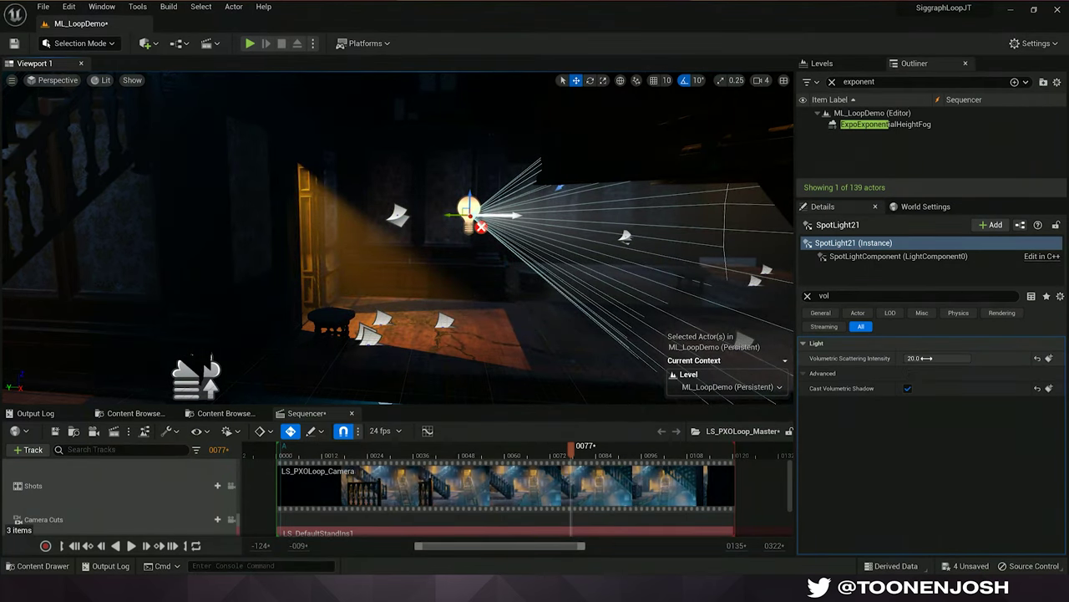
click(926, 358)
key(Return)
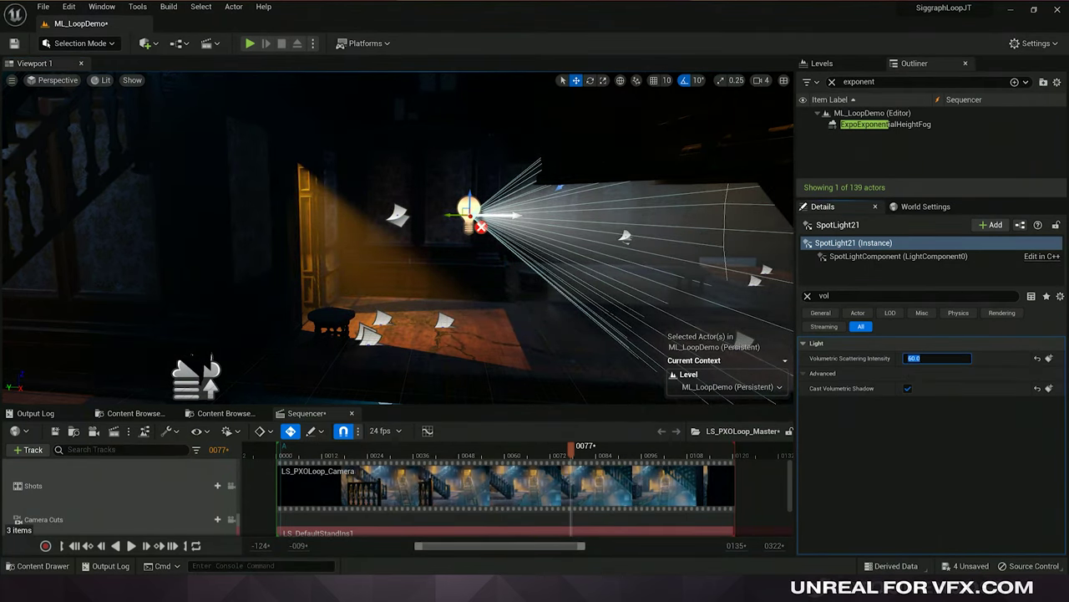
Clear the details filter and set the new spot light's Outer Cone Angle to 20.
alt+drag(518, 250, 460, 251)
key(g)
right_drag(639, 311, 667, 295)
click(807, 294)
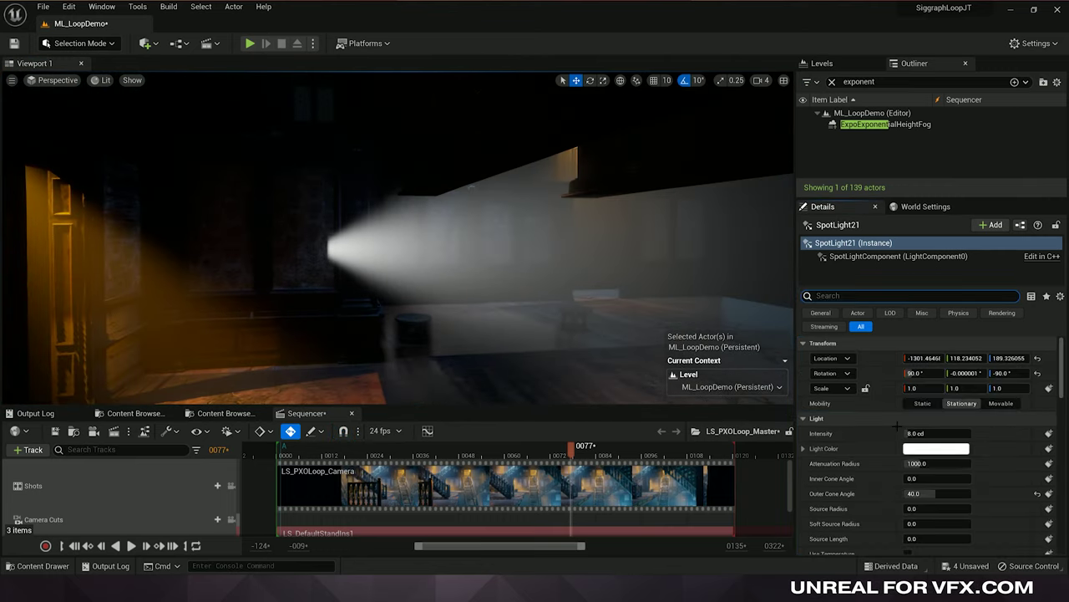
scroll(851, 495, down, 2)
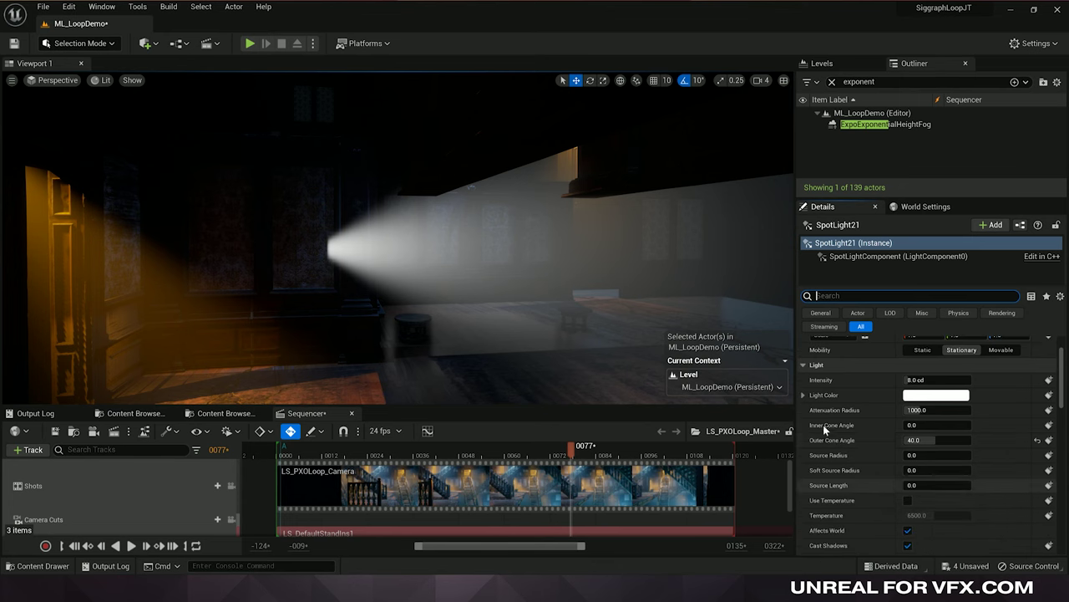
click(922, 443)
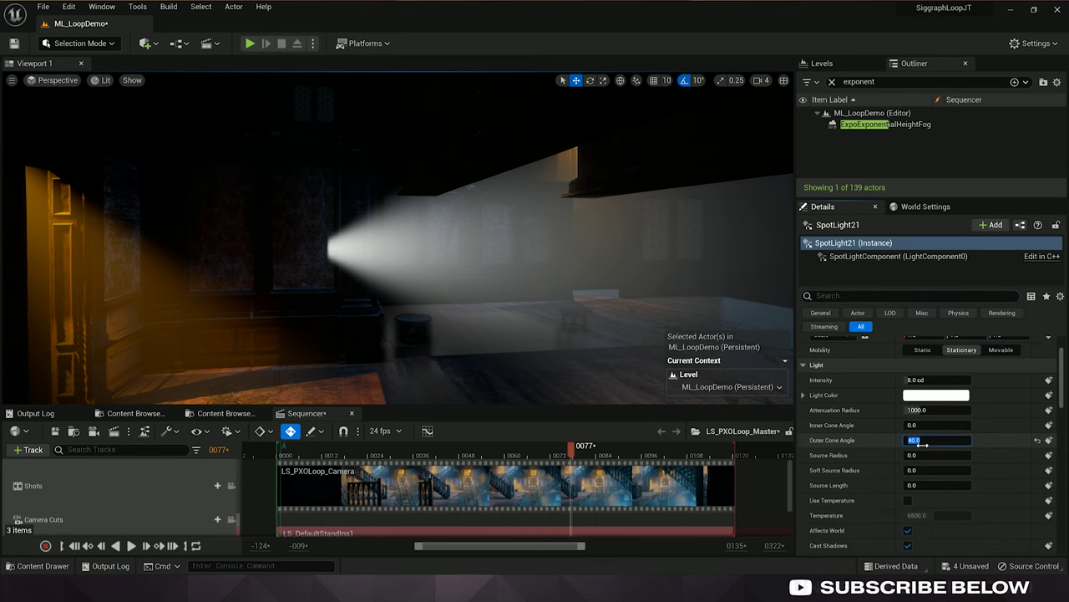
text(20)
key(Return)
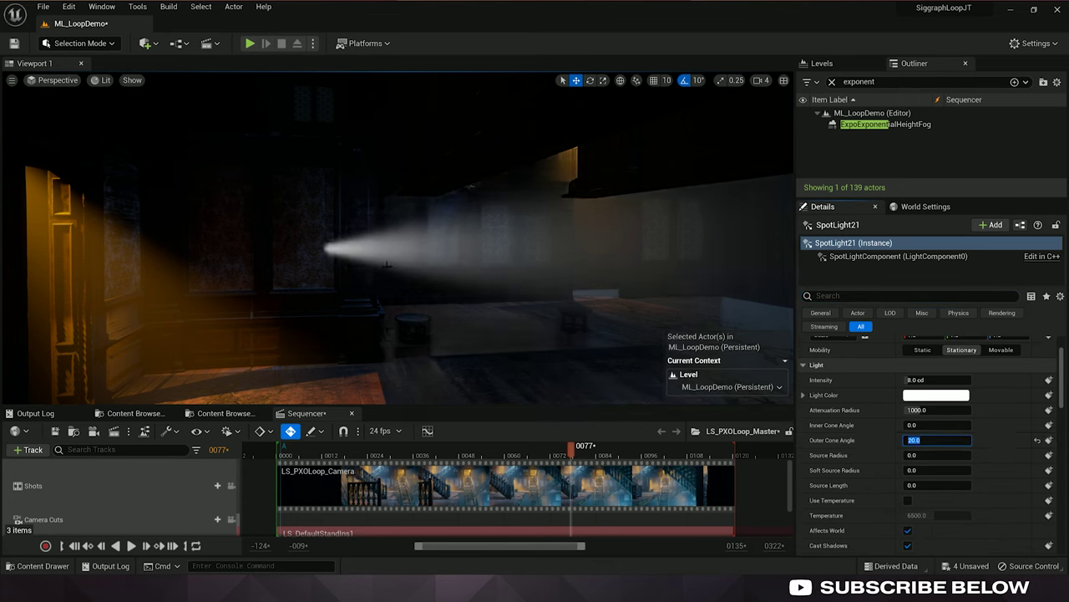
Tilt the new spot light downward so its beam hits the wooden floor.
key(g)
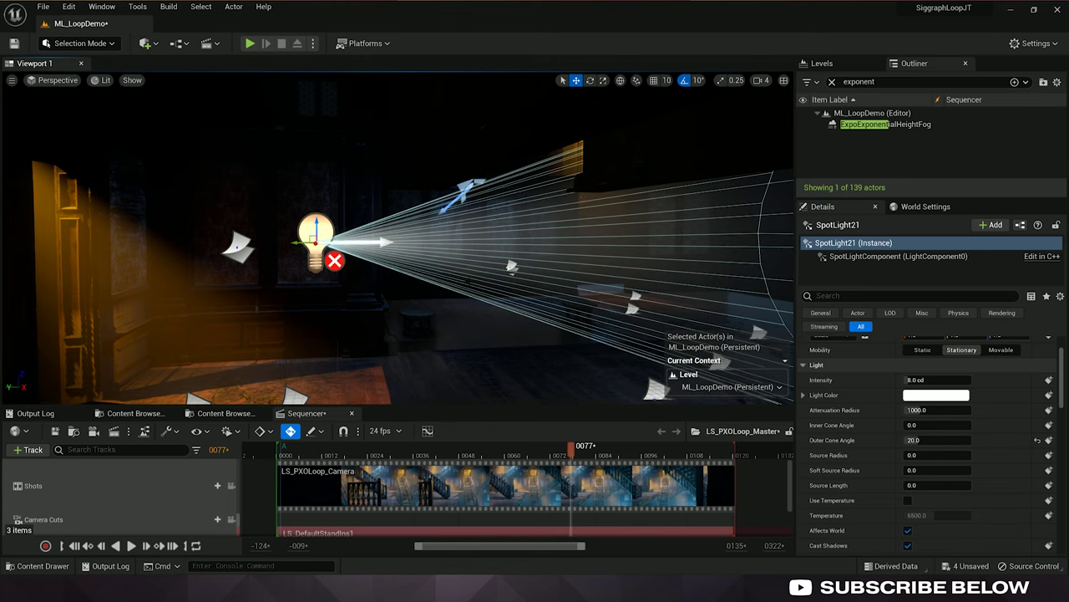
key(e)
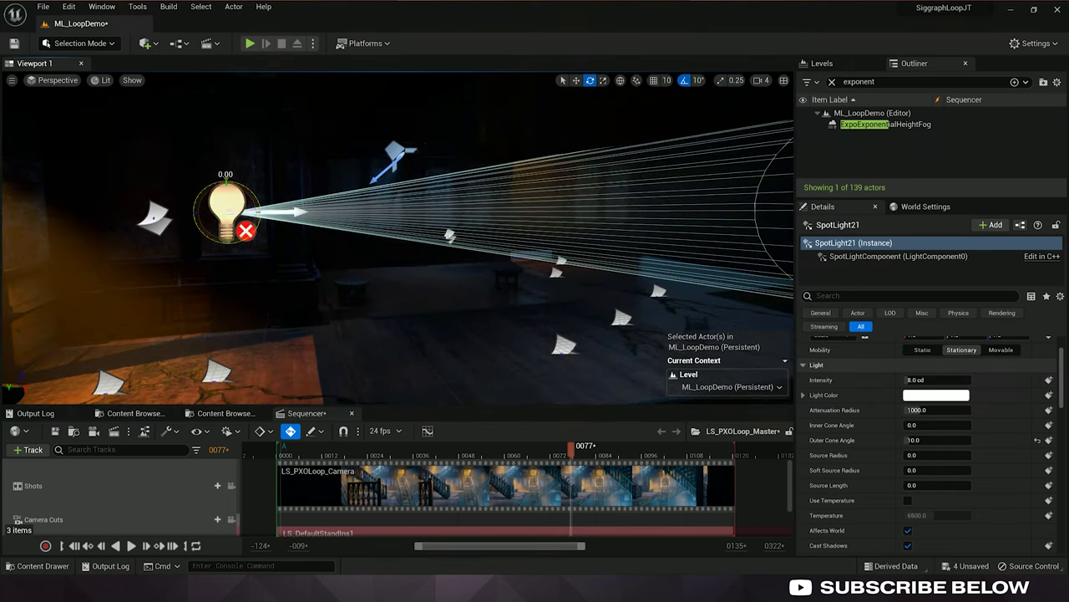
key(g)
drag(257, 214, 244, 242)
right_drag(244, 242, 235, 321)
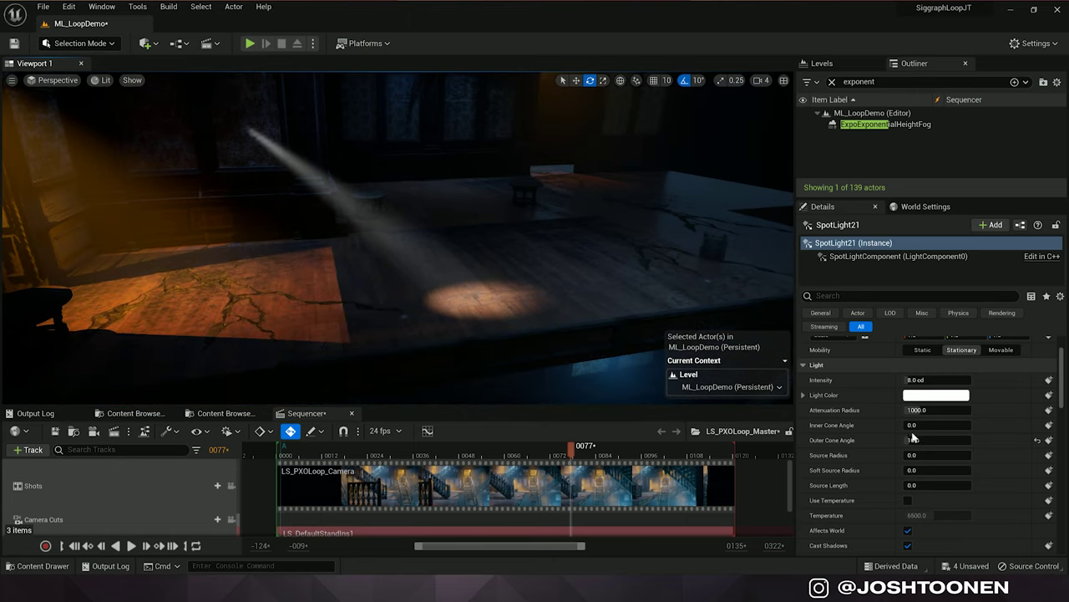
Set the new spot light's Outer Cone Angle to 30 and examine the fog beam without the editor overlays.
text(30)
key(Return)
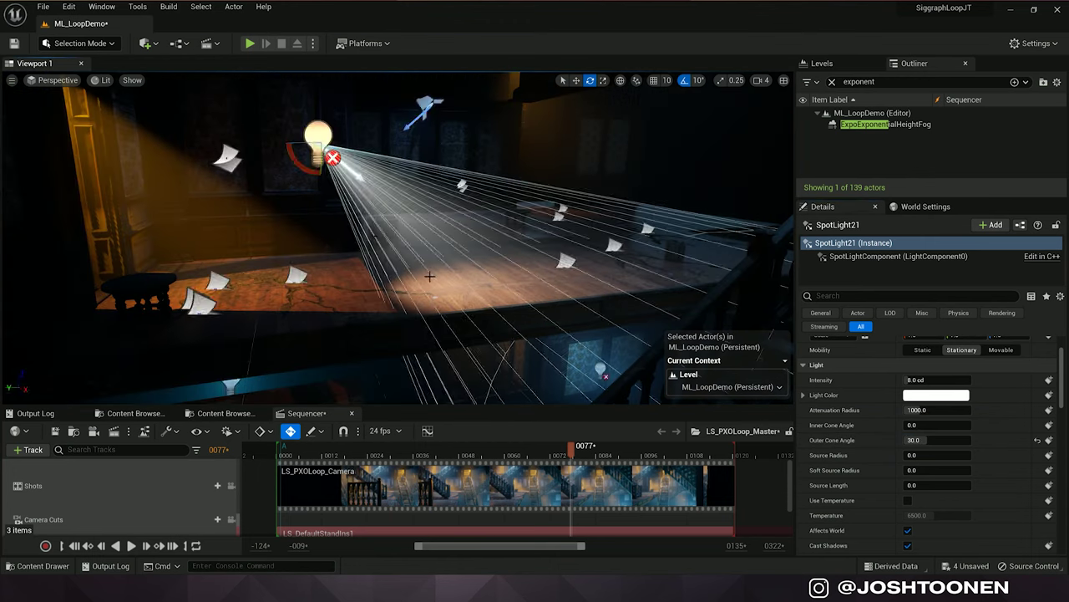
key(g)
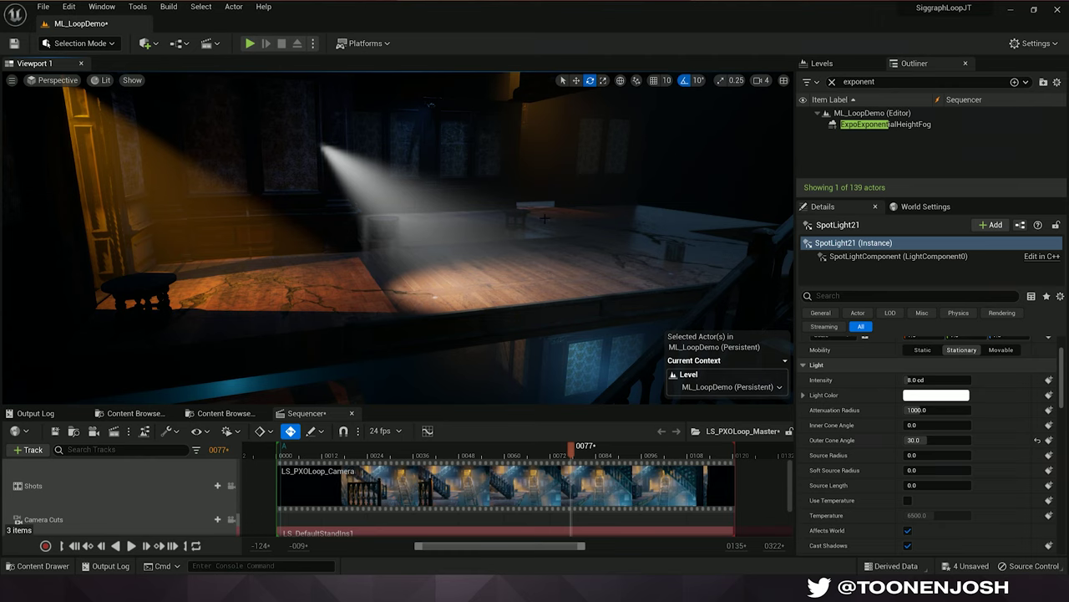
right_drag(398, 212, 377, 185)
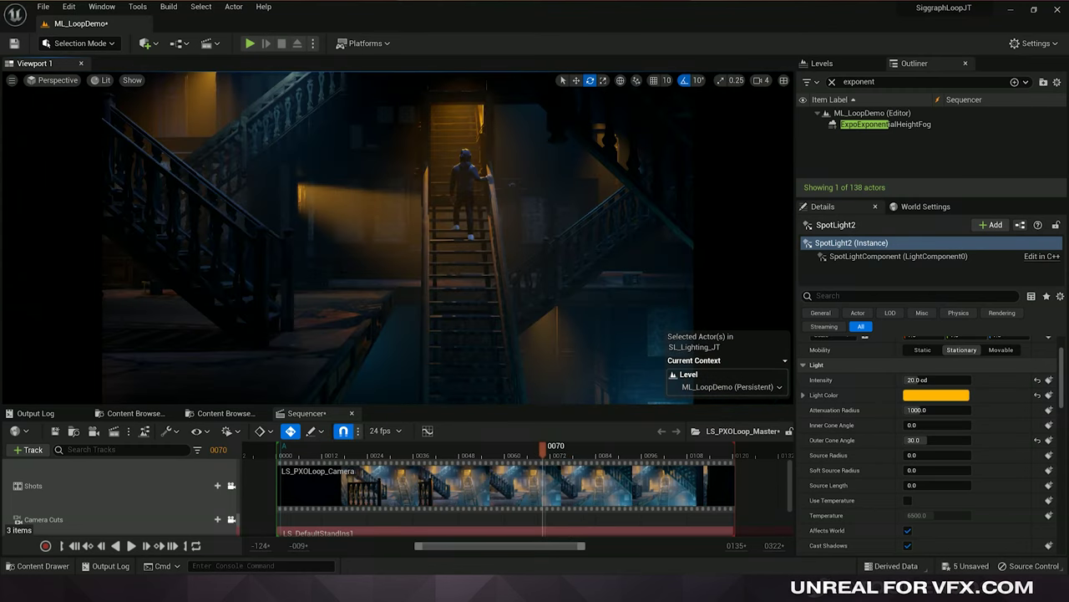
Rotate the orange SpotLight2 beside the staircase so its beam angles down toward the floor, and play the sequence.
key(g)
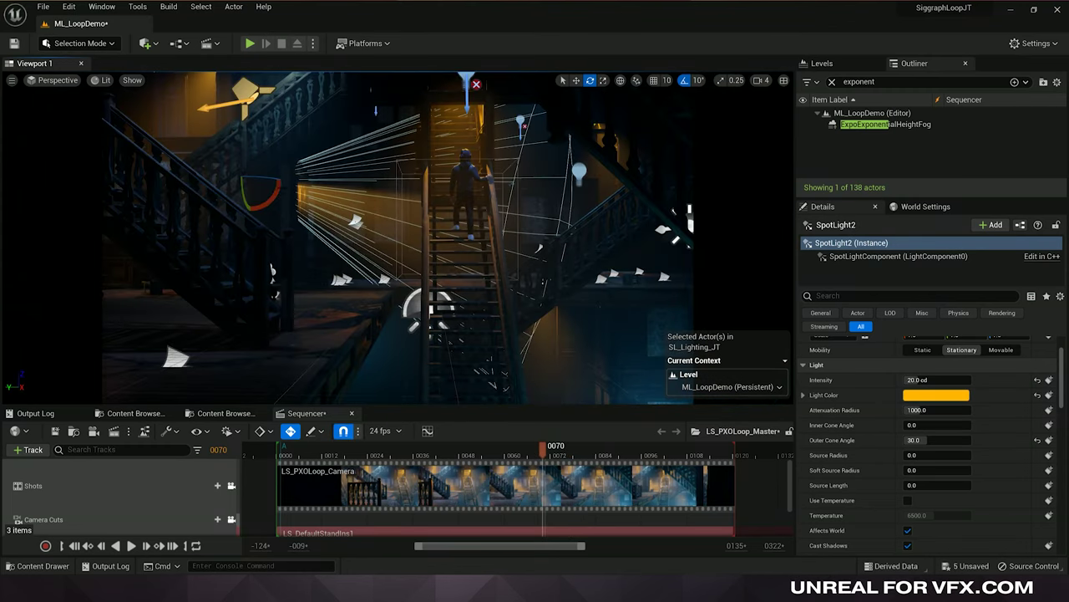
drag(250, 201, 249, 172)
key(w)
key(g)
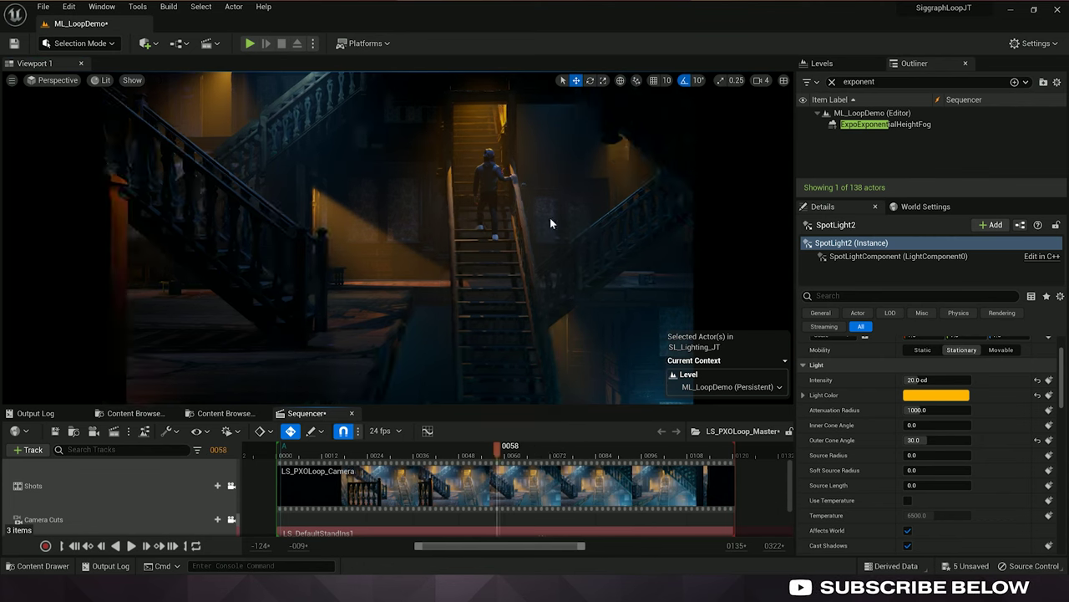
key(space)
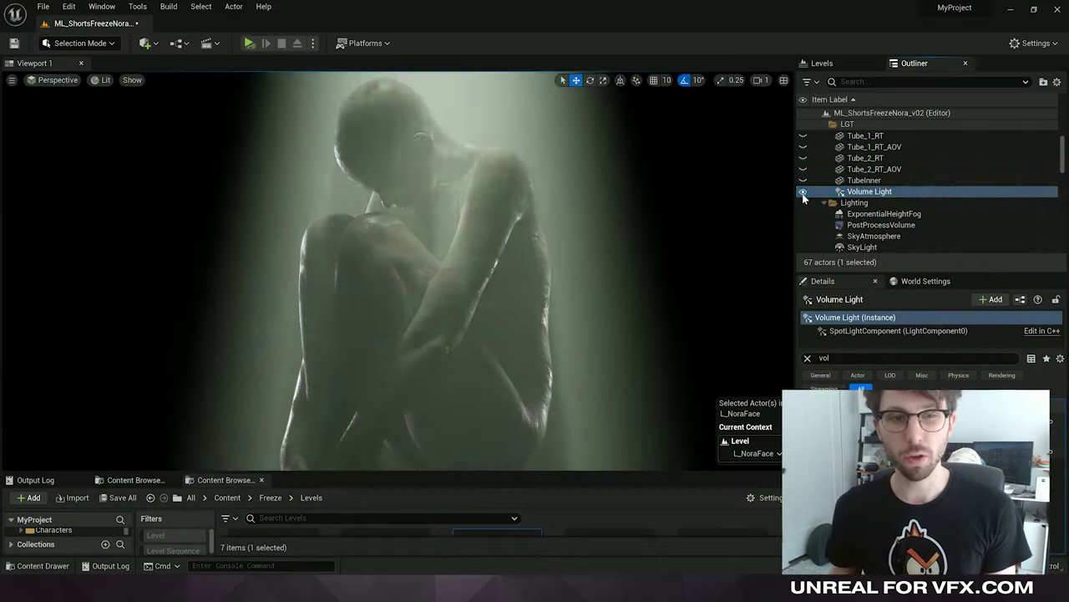
Compare the seated figure's shot with and without the Volume Light by toggling its visibility, and play the sequence.
click(803, 191)
click(803, 191)
click(803, 191)
click(802, 191)
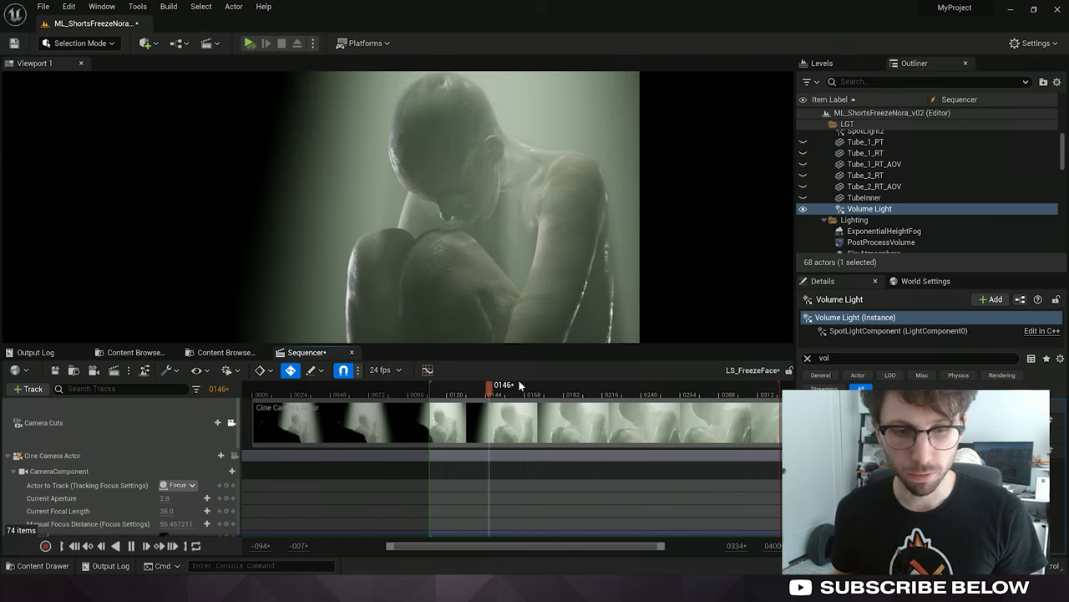
key(space)
click(804, 210)
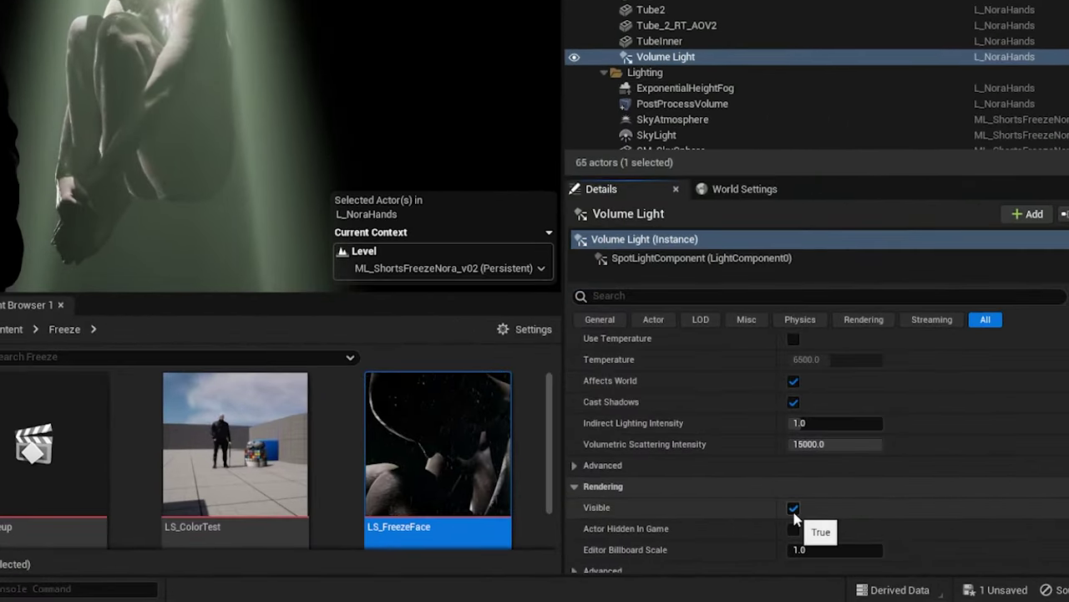
click(794, 508)
click(794, 508)
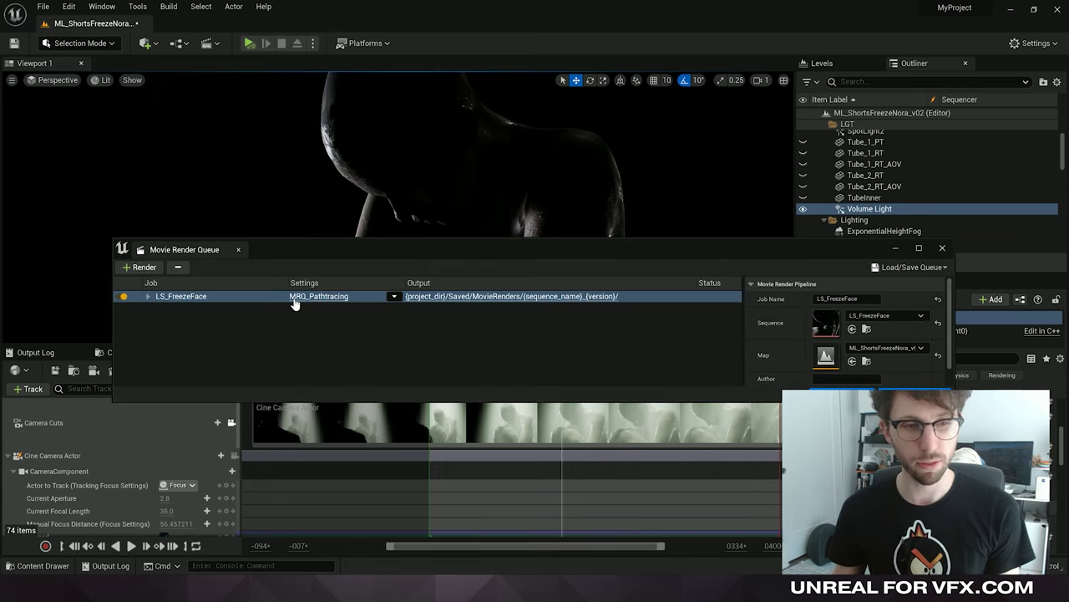
Examine the render job's MRQ_Pathtracing configuration and the Anti-aliasing settings of MRQ_Volumetrics.
click(297, 296)
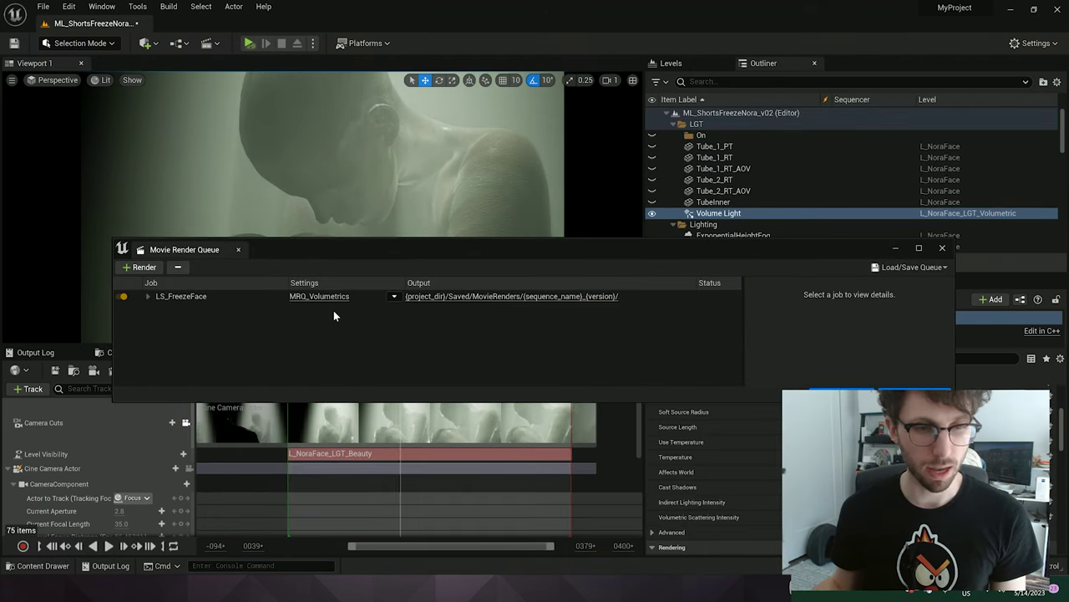
click(318, 295)
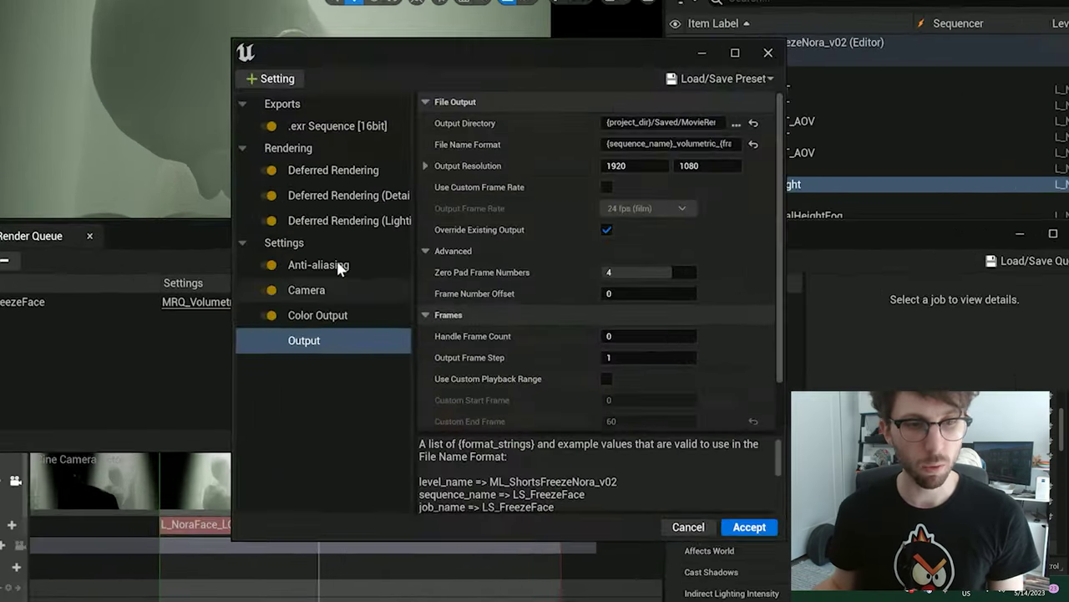
click(322, 264)
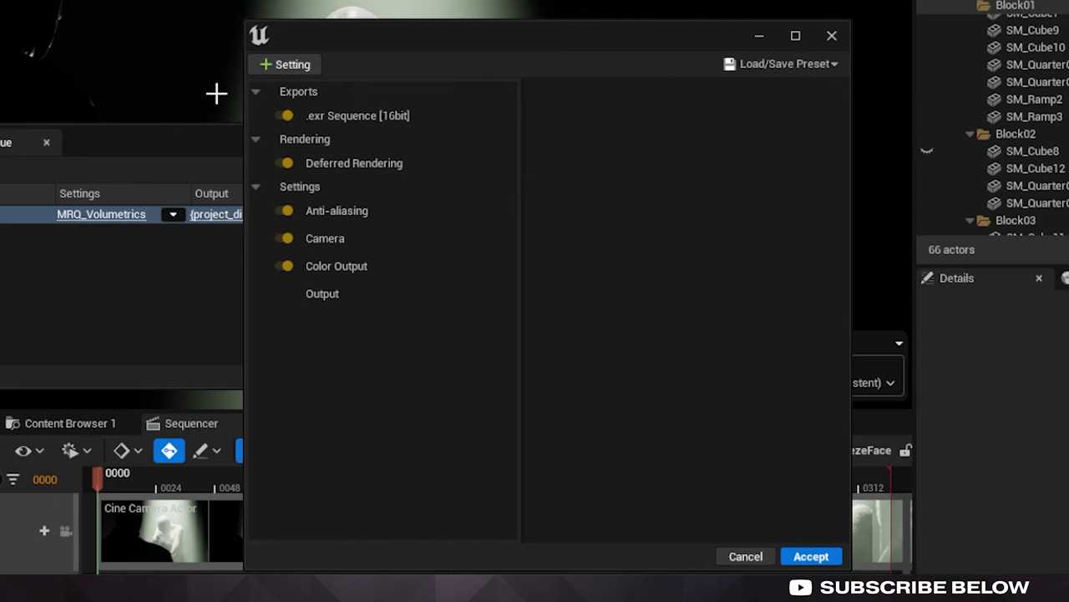
Add the Deferred Rendering (Lighting Only) and Deferred Rendering (Detail Lighting) passes to the MRQ_Volumetrics configuration.
click(259, 66)
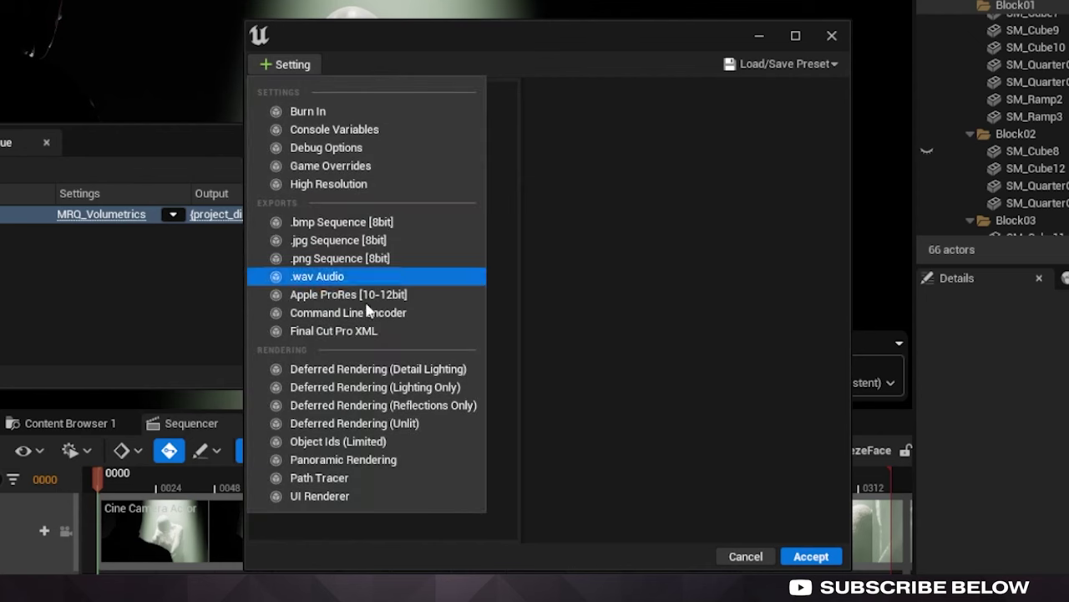
click(375, 387)
click(259, 64)
click(386, 366)
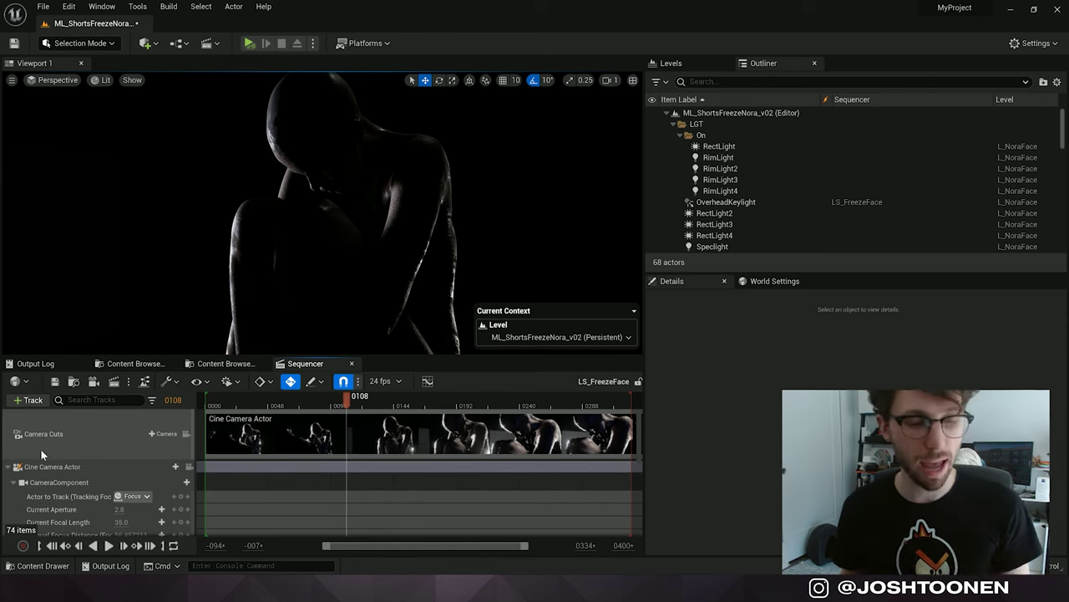
Open the export dialog for the sequence's Cine Camera Actor and look through the available file formats.
right_click(43, 470)
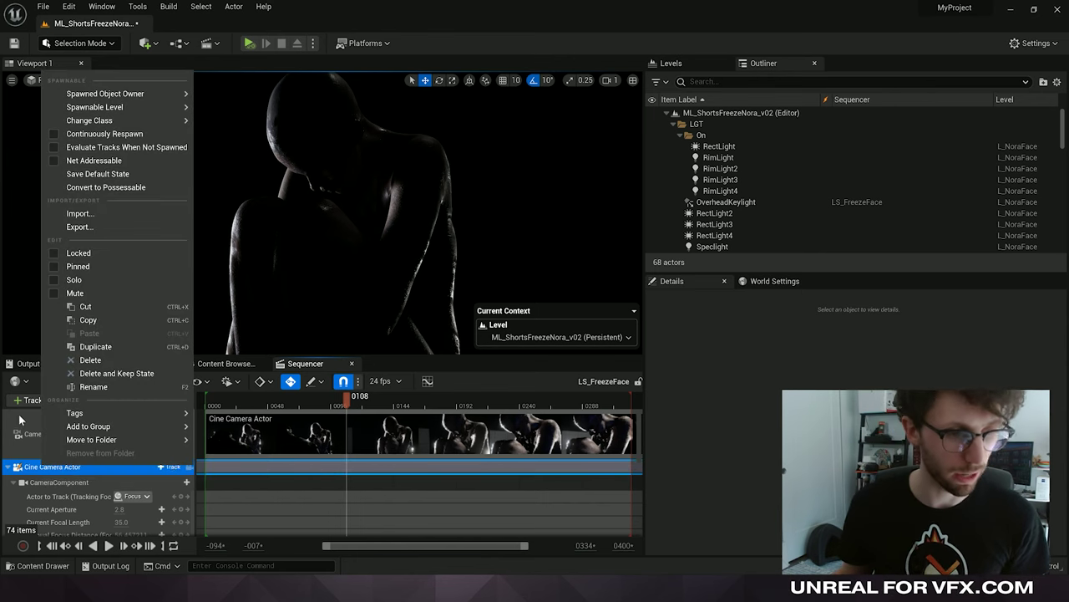
click(141, 227)
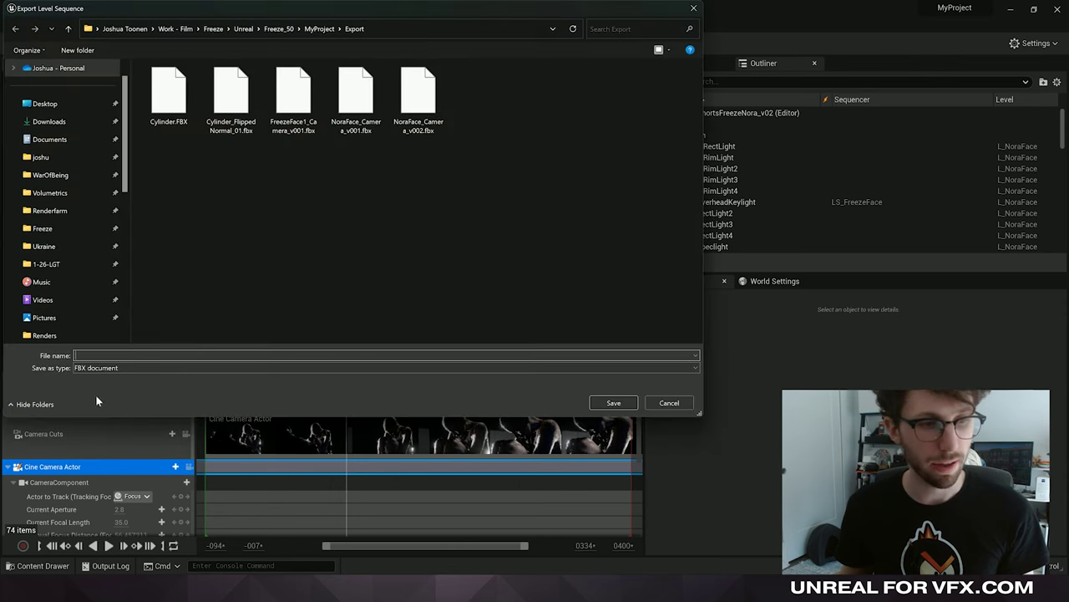
click(92, 368)
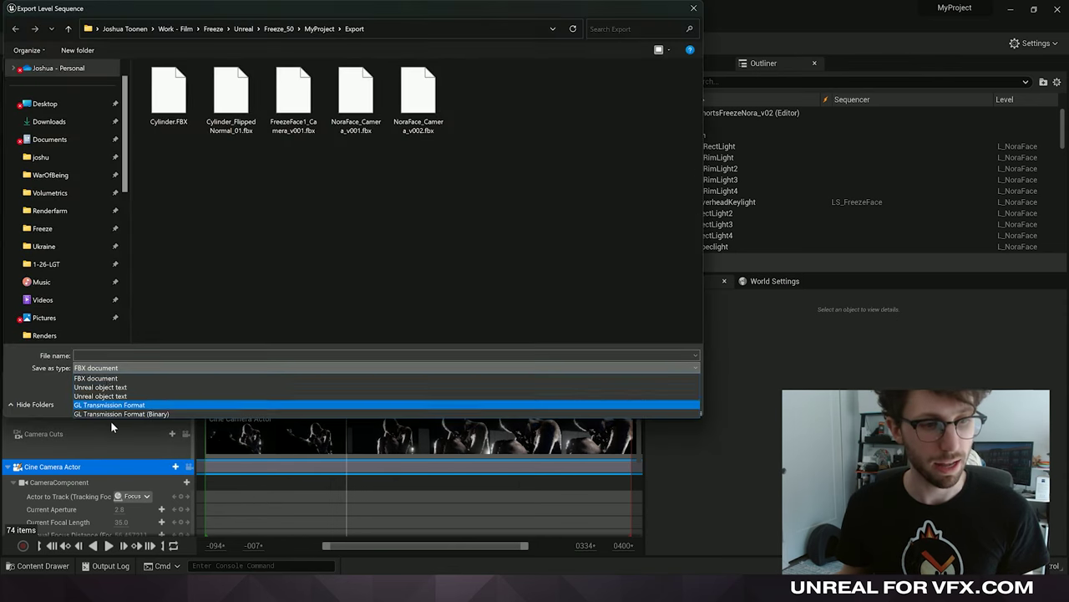
click(481, 226)
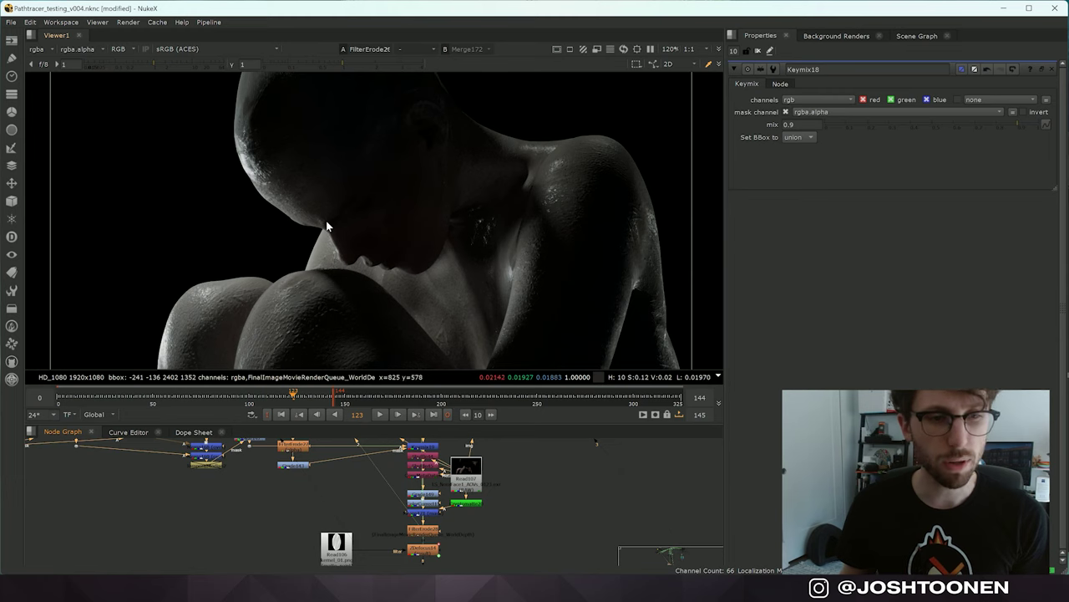
Switch to NukeX, fit the seated figure's render in the viewer and view the ZDefocus14 output.
key(f)
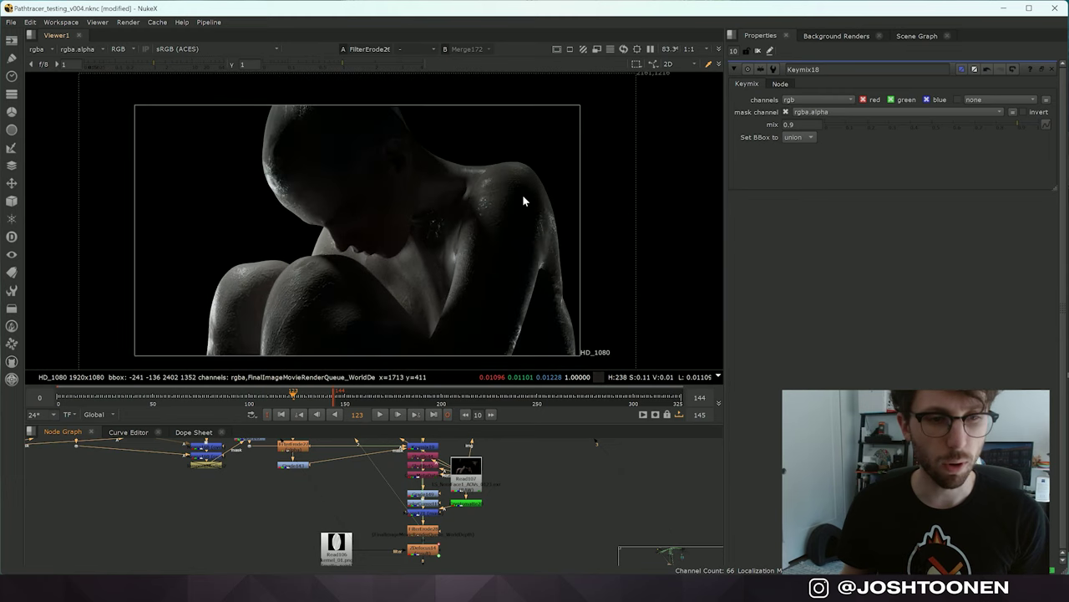
middle_drag(489, 218, 499, 214)
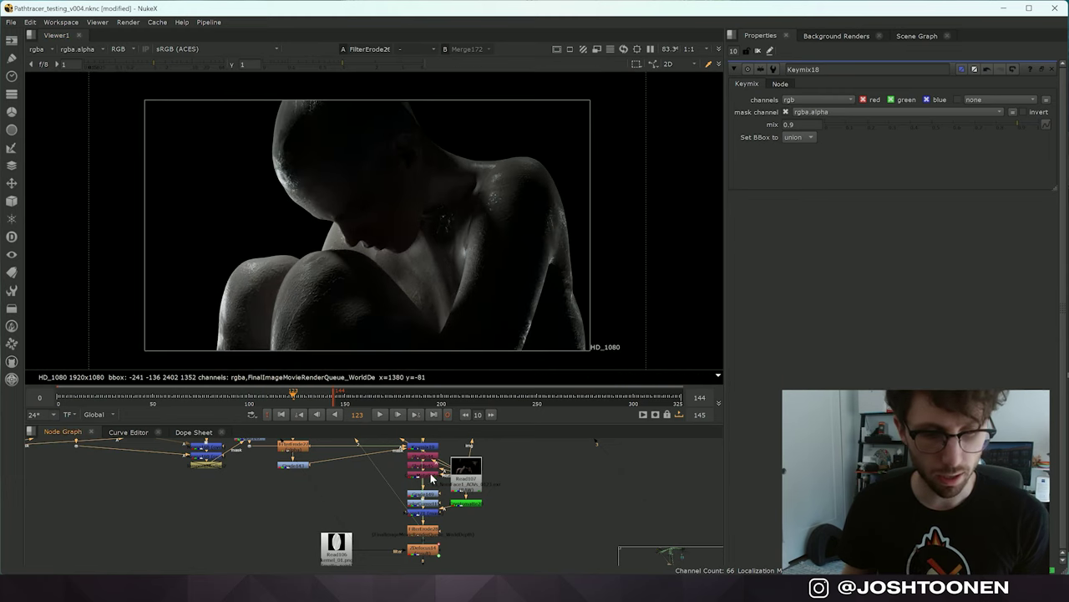
middle_drag(432, 478, 419, 445)
drag(456, 544, 370, 504)
key(1)
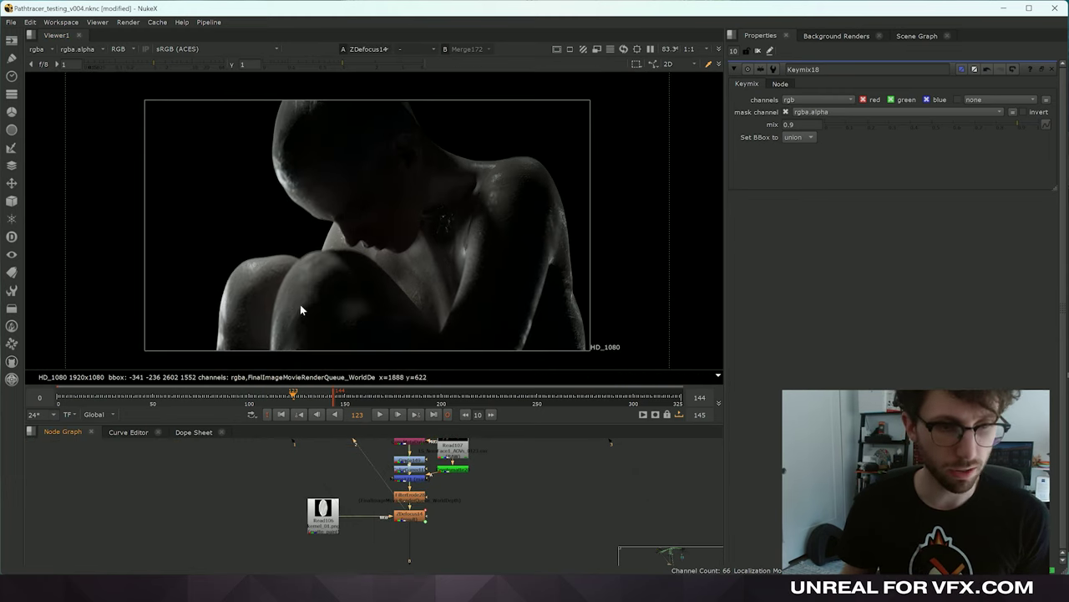
View the Read106 kernel image that feeds ZDefocus14, and inspect the defocused result around the figure's face and shoulder.
click(320, 521)
key(1)
scroll(342, 207, up, 1)
scroll(493, 139, down, 7)
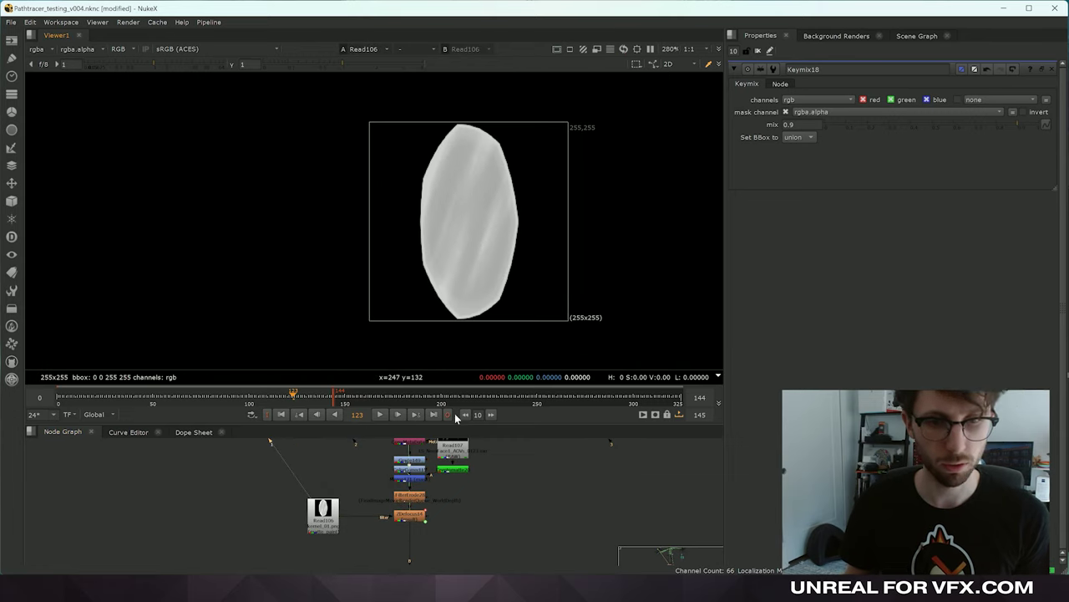
drag(364, 506, 427, 548)
key(2)
scroll(506, 235, up, 12)
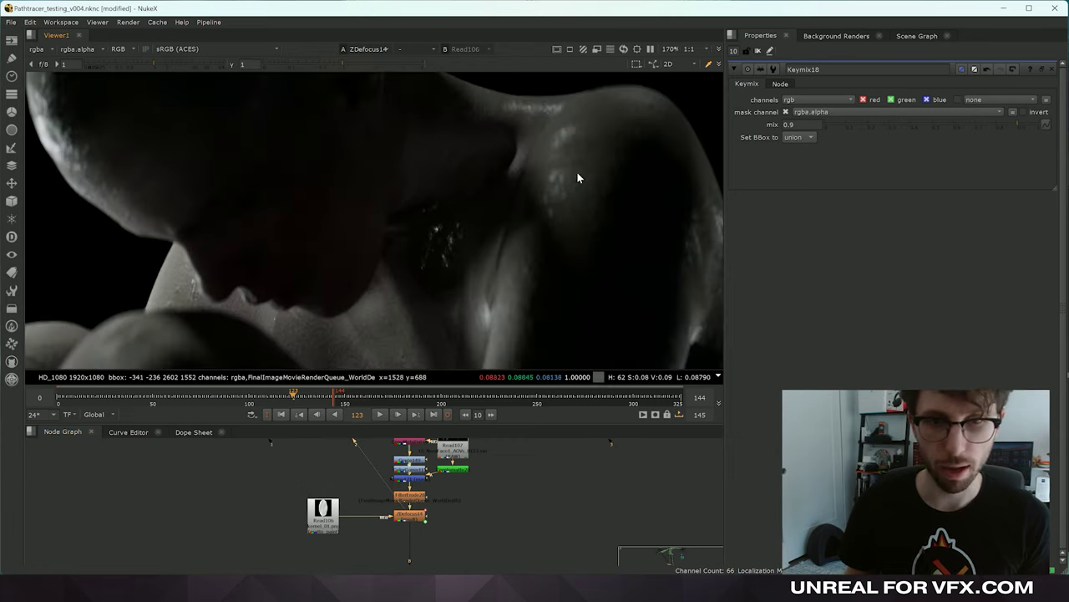
scroll(493, 199, down, 6)
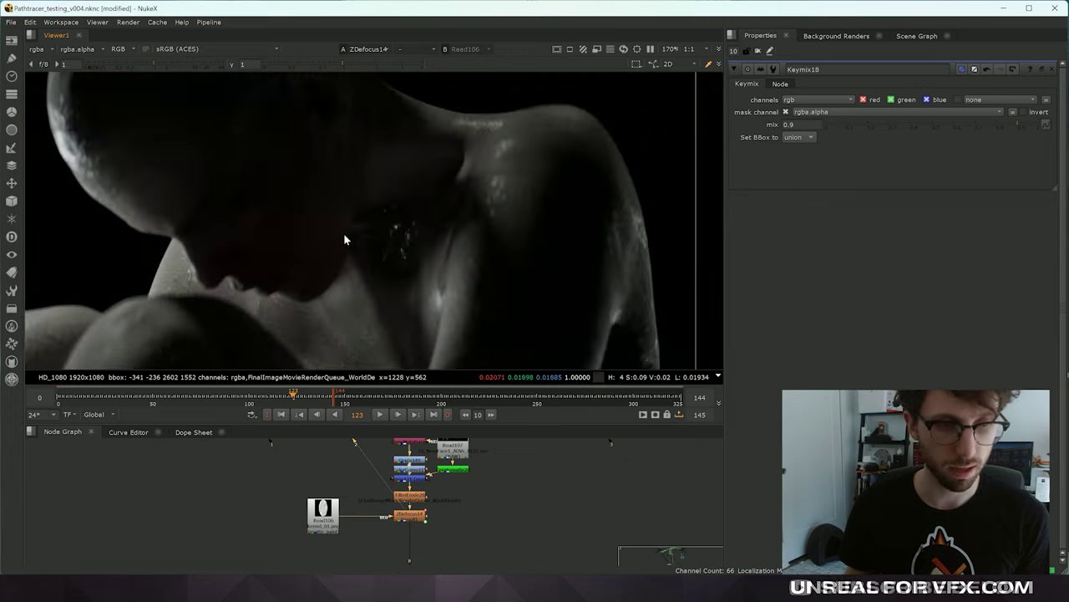
scroll(470, 464, down, 6)
View Shuffle41 below the Read104 volumetric render and compare its DetailLightingOnly input layer with the LightingOnly layer of Shuffle40.
middle_drag(560, 498, 314, 503)
scroll(313, 502, up, 3)
scroll(436, 489, up, 1)
scroll(436, 489, up, 3)
click(438, 494)
key(2)
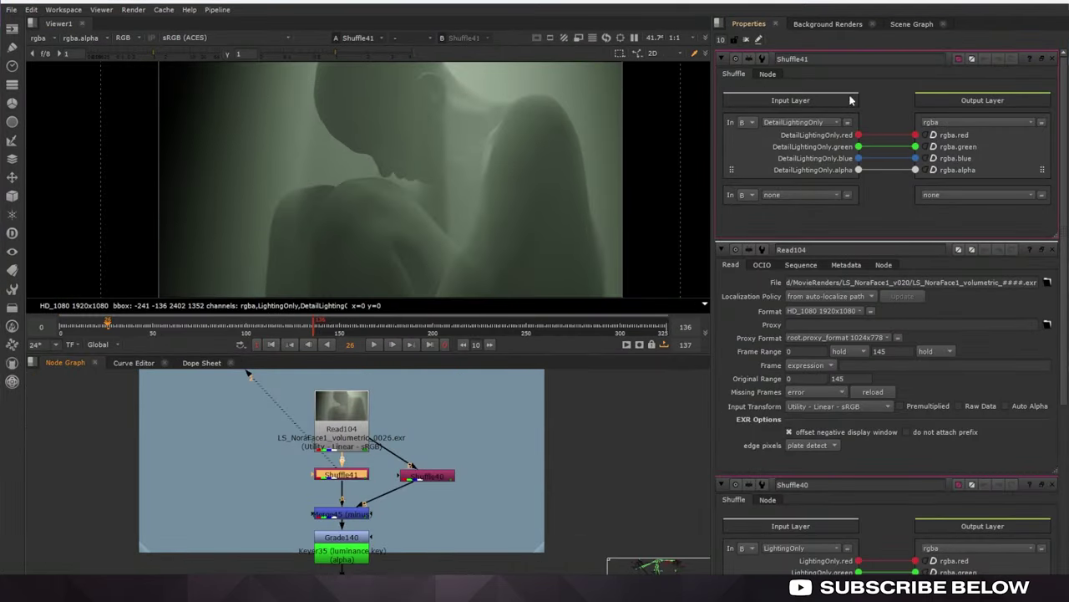
double_click(430, 476)
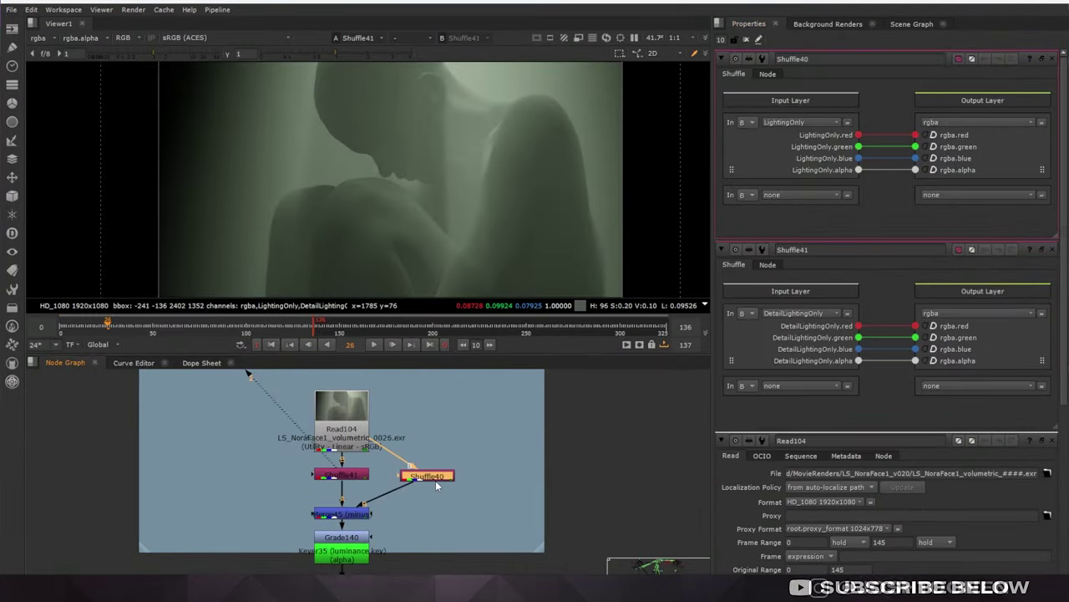
double_click(342, 475)
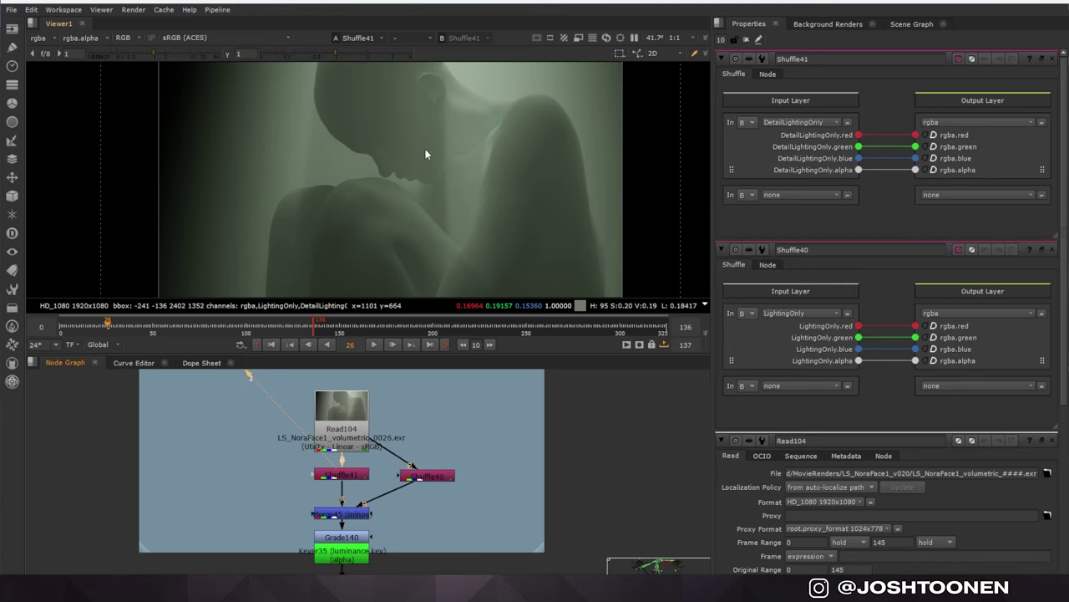
Examine the DetailLightingOnly image up close around the figure's face and knees.
scroll(423, 153, up, 1)
scroll(334, 196, up, 1)
scroll(358, 193, up, 1)
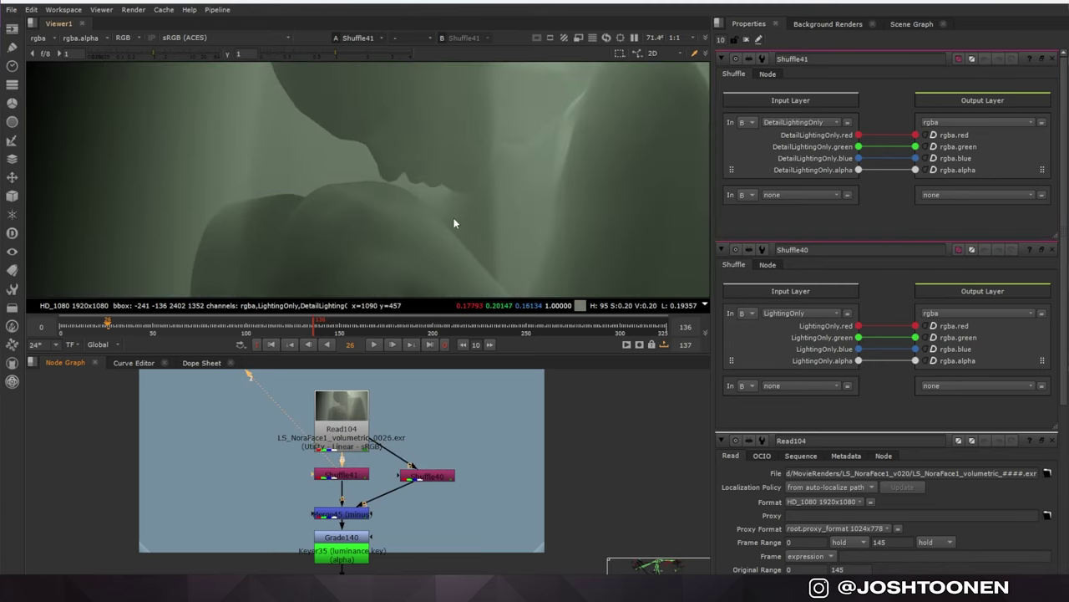
scroll(464, 208, down, 2)
scroll(440, 234, up, 2)
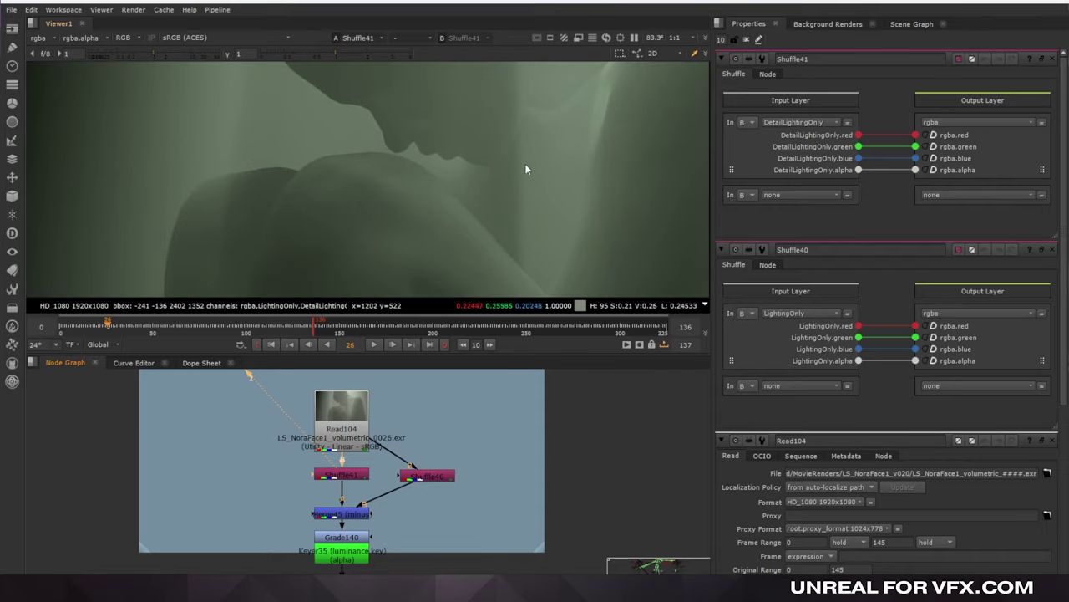
drag(396, 181, 398, 180)
View the LightingOnly output of Shuffle40 and inspect the lighting on the figure.
double_click(426, 473)
key(1)
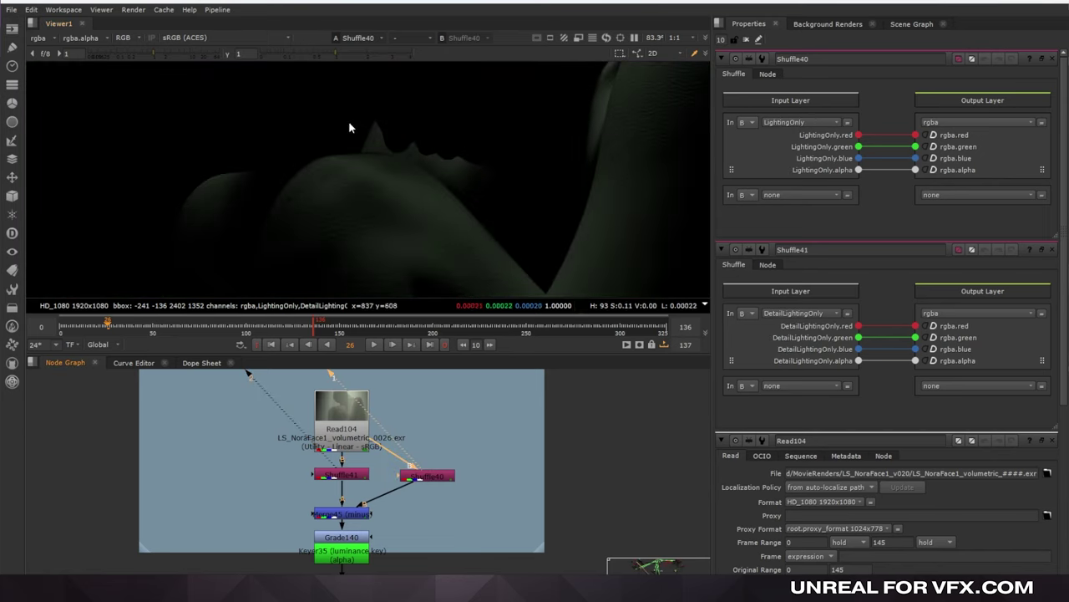
drag(338, 250, 410, 167)
scroll(387, 229, down, 2)
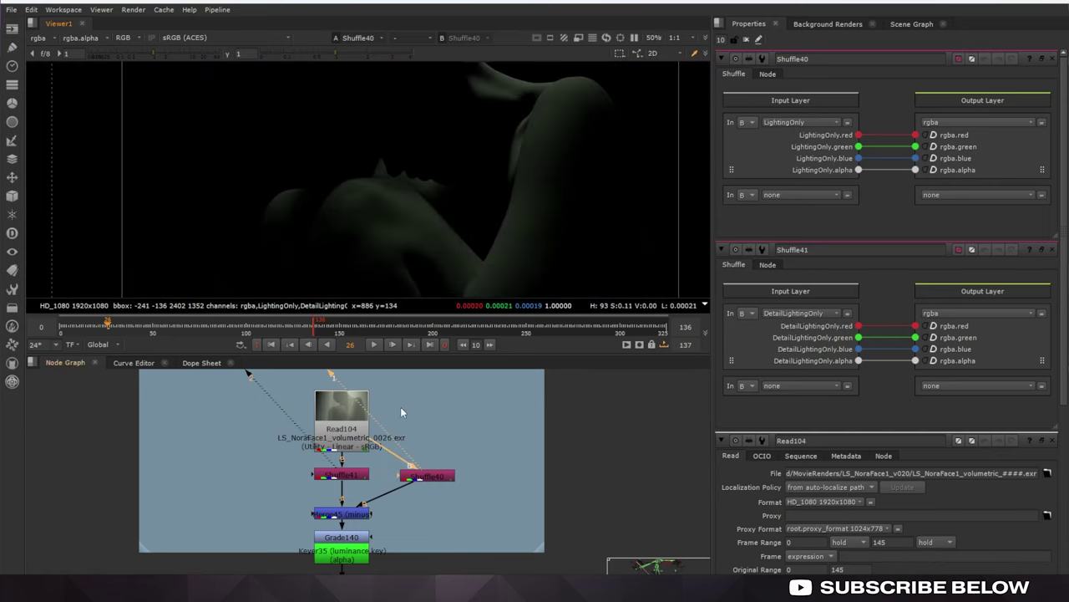
Compare the Merge45 minus result with the separate outputs of Shuffle40 and Shuffle41.
double_click(354, 512)
key(1)
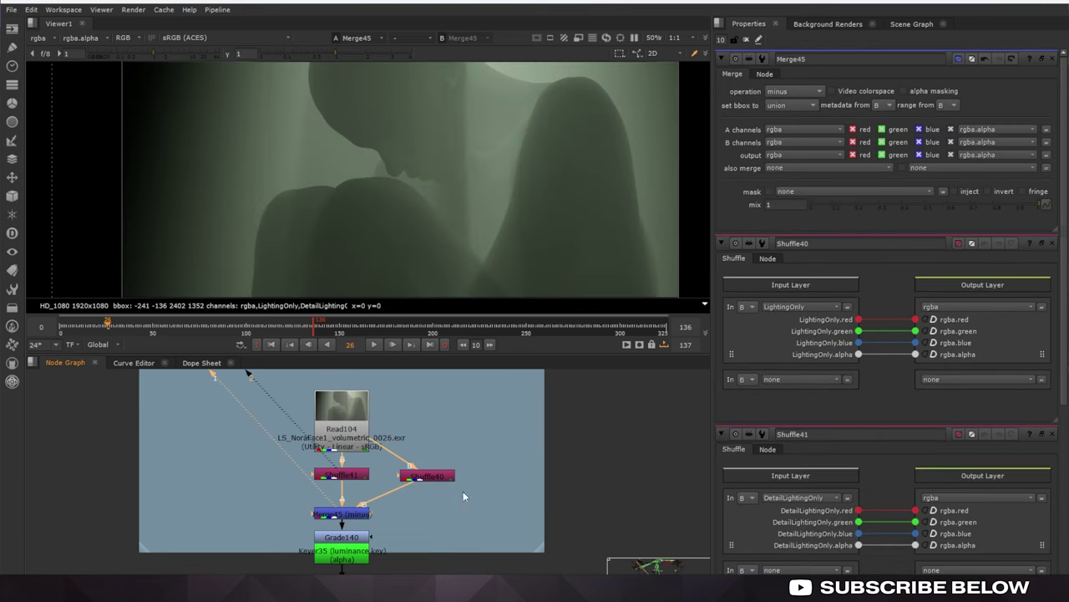
click(426, 478)
key(2)
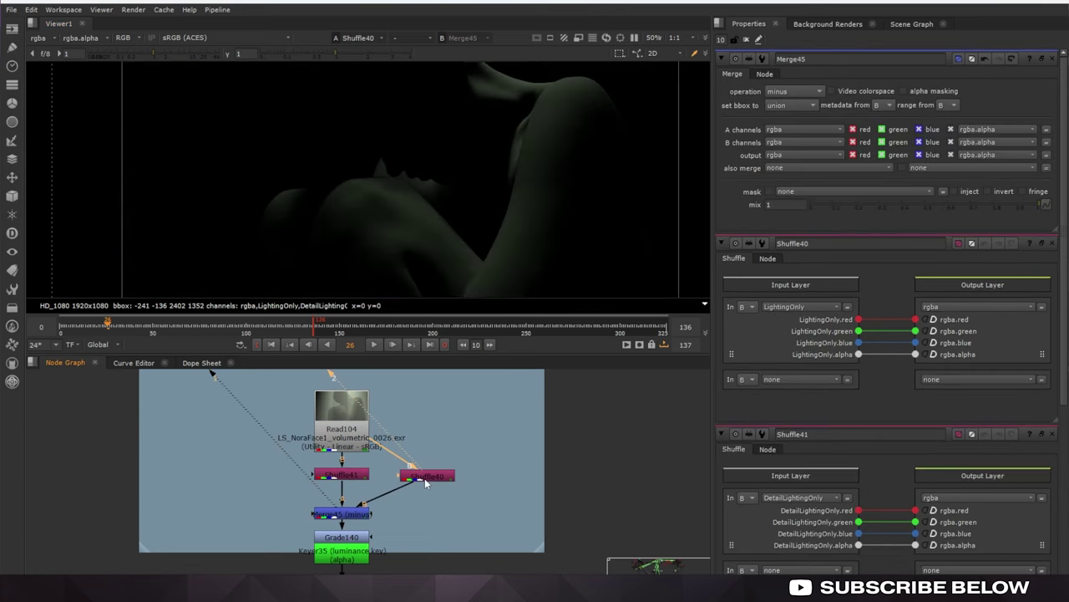
click(350, 482)
key(1)
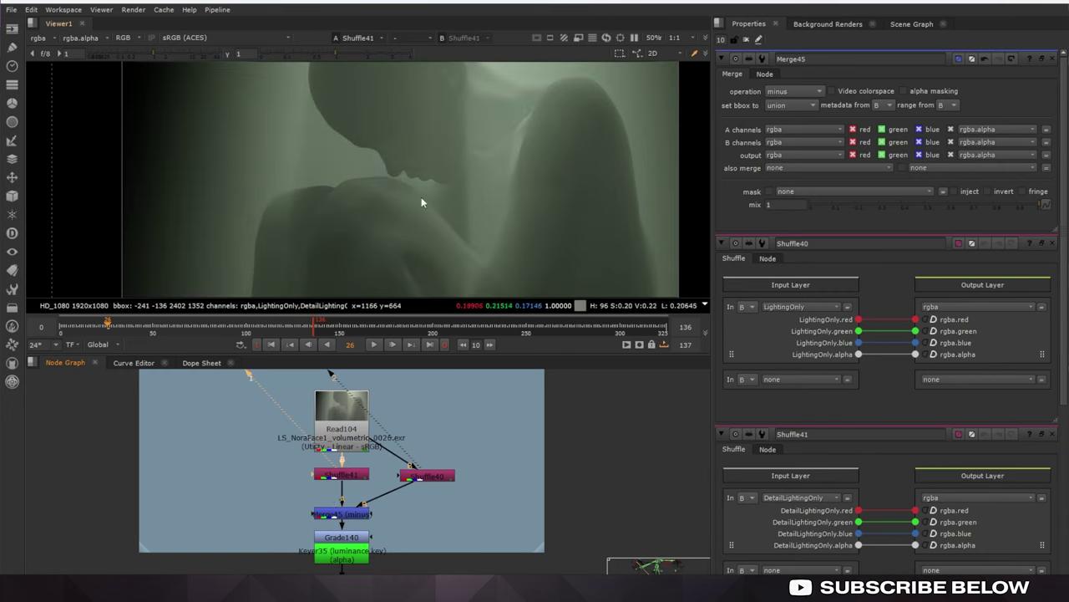
click(342, 513)
key(1)
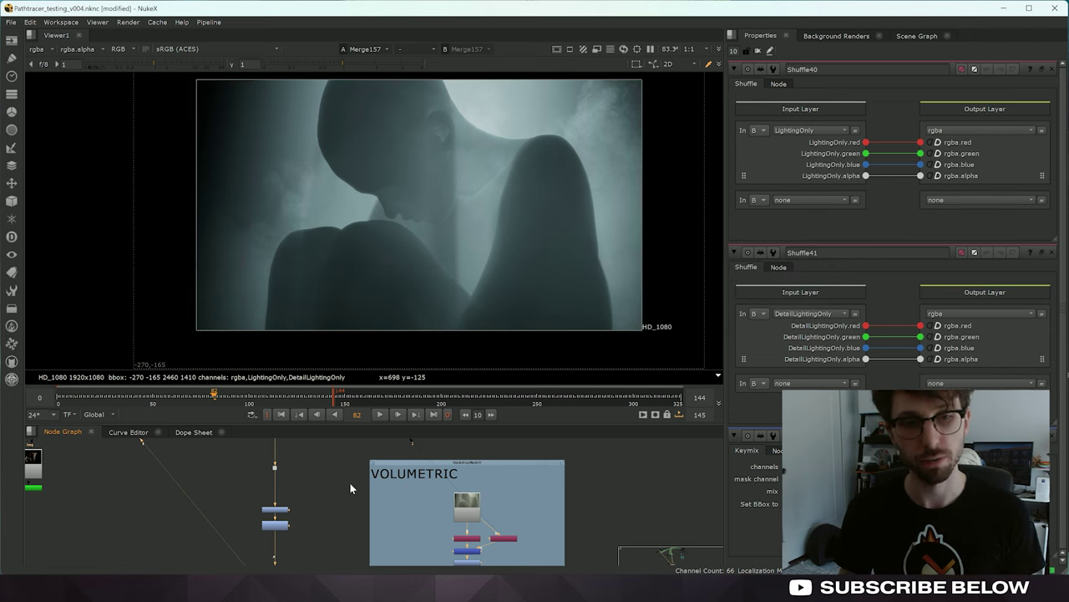
Examine the nodes around the VOLUMETRIC group in the node graph.
scroll(351, 485, down, 2)
mouse_move(321, 456)
middle_down()
mouse_move(314, 537)
mouse_move(319, 453)
middle_up()
scroll(322, 493, up, 4)
middle_drag(348, 552, 353, 573)
scroll(392, 530, down, 1)
middle_drag(343, 445, 358, 544)
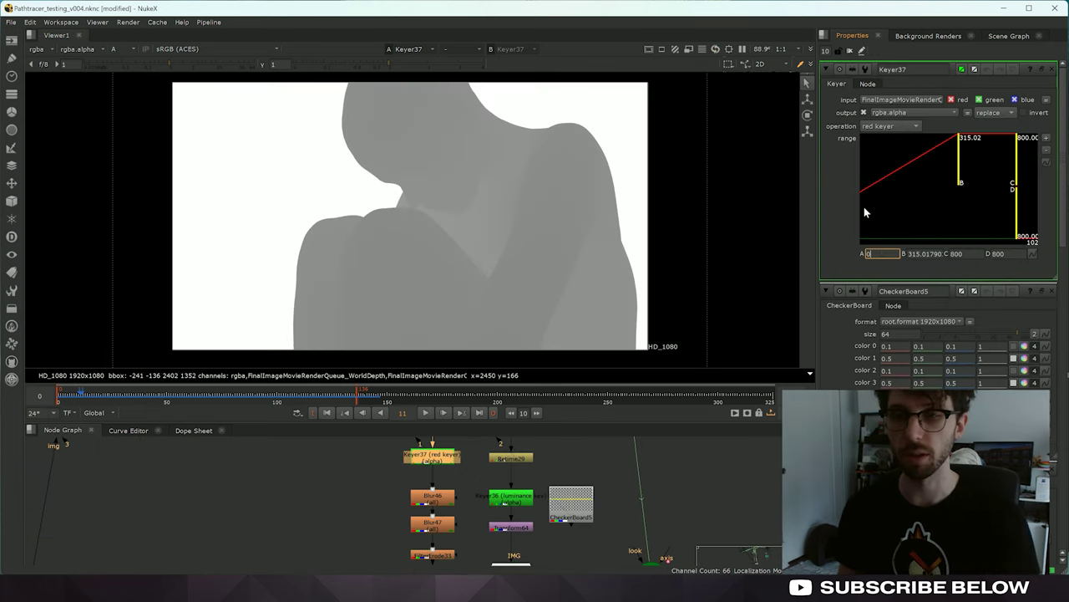
Set the A value of Keyer37's red keyer range to 0, then raise the A handle and lower the B handle.
key(Return)
drag(864, 209, 894, 212)
drag(947, 182, 920, 172)
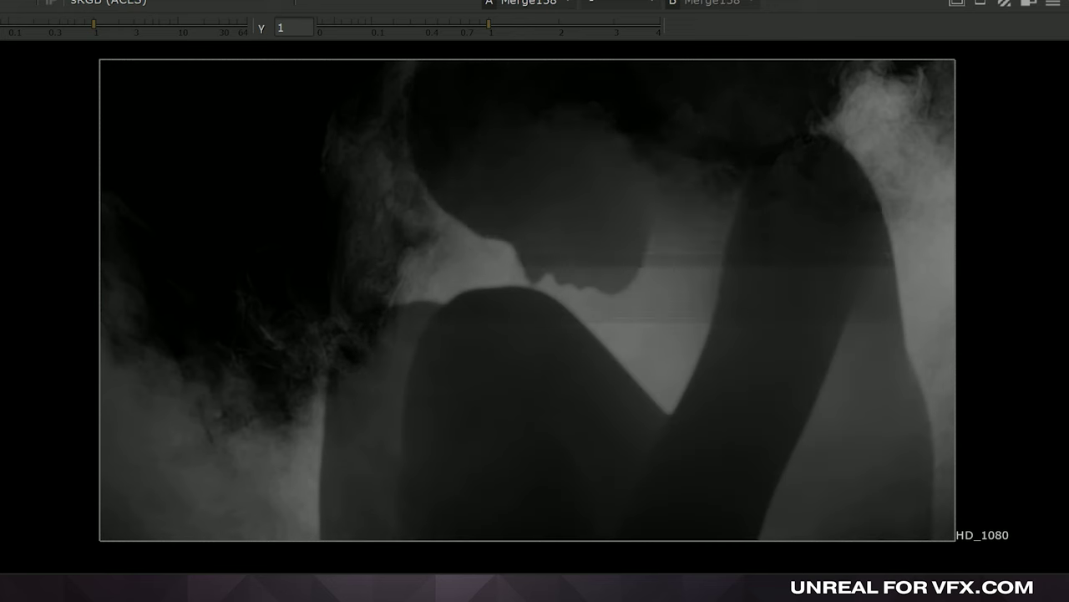